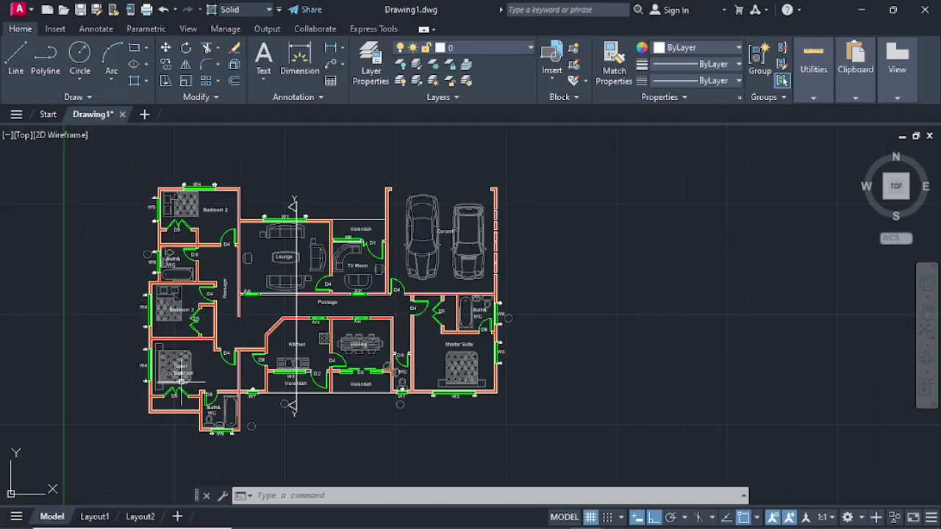
# - Start a polyline at the carport's outer front corner and trace the outer walls past the verandah, lounge and Bedroom 2 to the step at Bedroom 3
pyautogui.moveTo(182, 382)
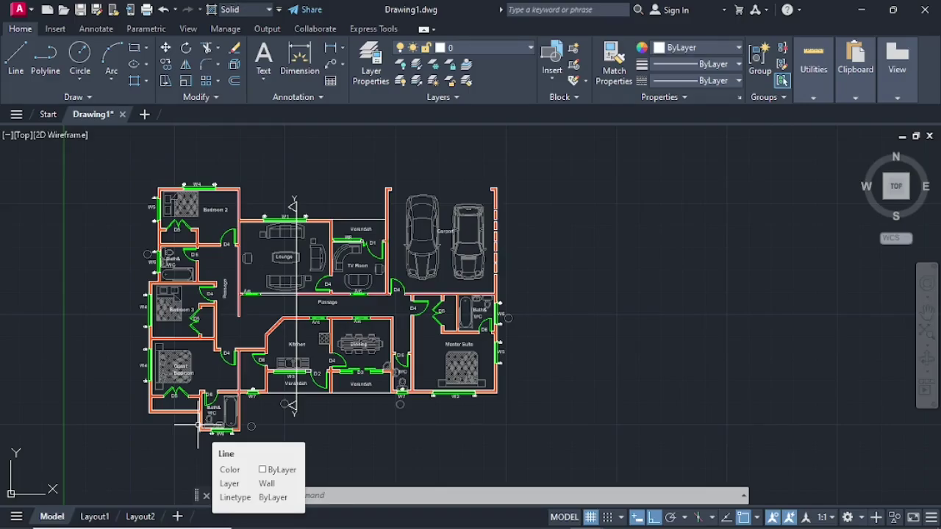
pyautogui.click(49, 59)
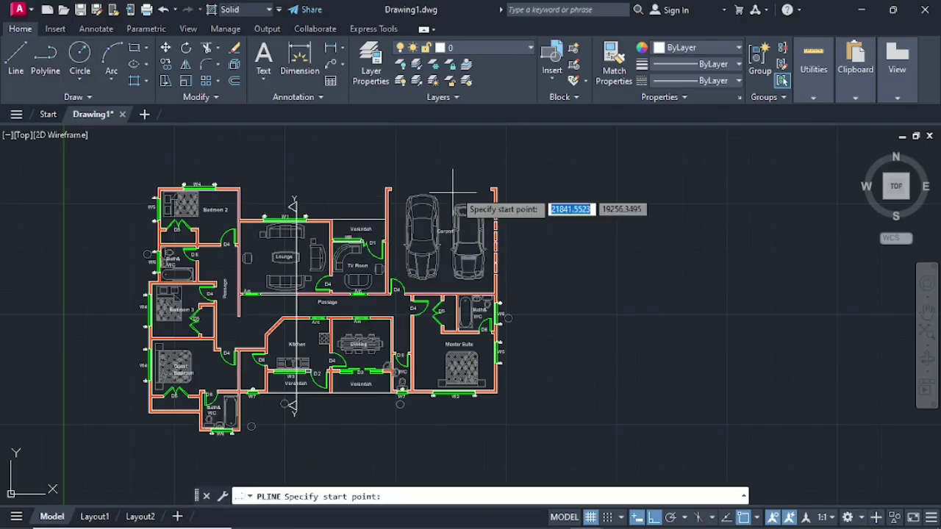
pyautogui.scroll(4, 294, 221)
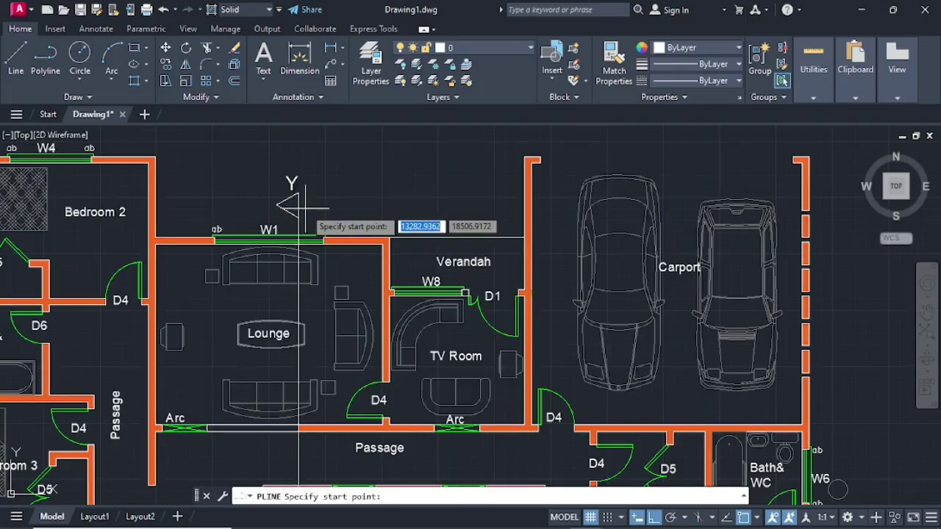
pyautogui.scroll(-2, 301, 220)
pyautogui.moveTo(316, 220); pyautogui.dragTo(387, 236, button='middle')
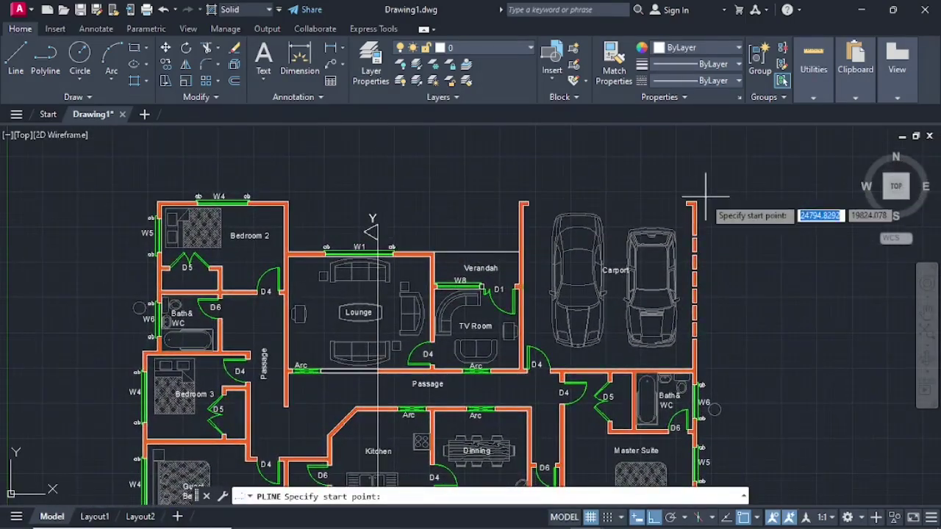
pyautogui.click(691, 200)
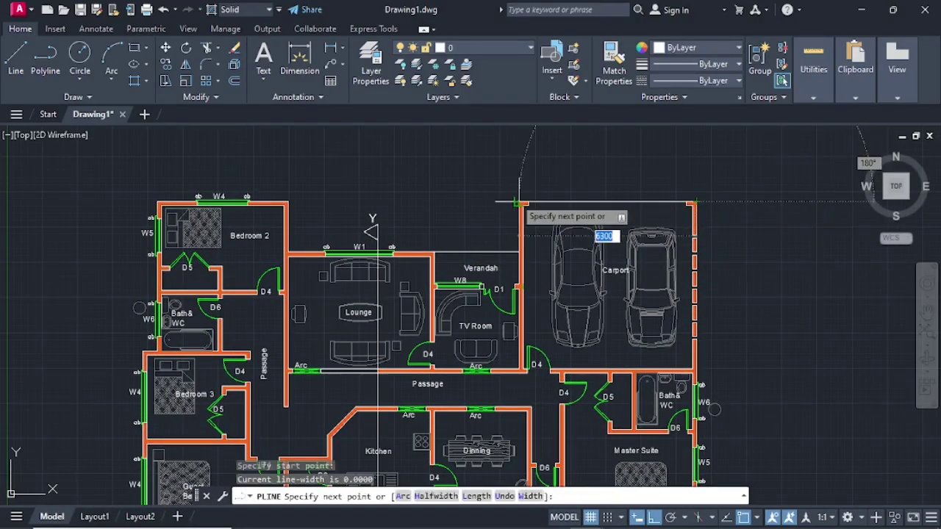
pyautogui.click(519, 200)
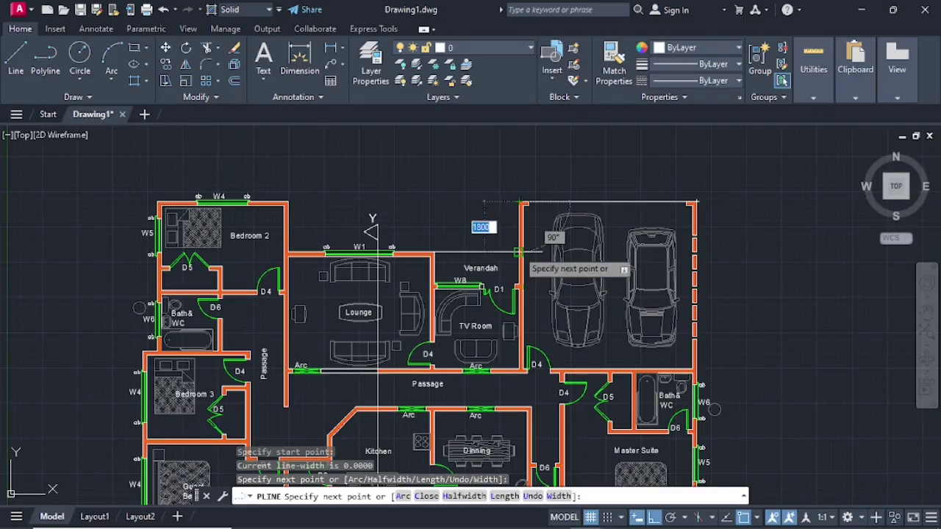
pyautogui.click(518, 253)
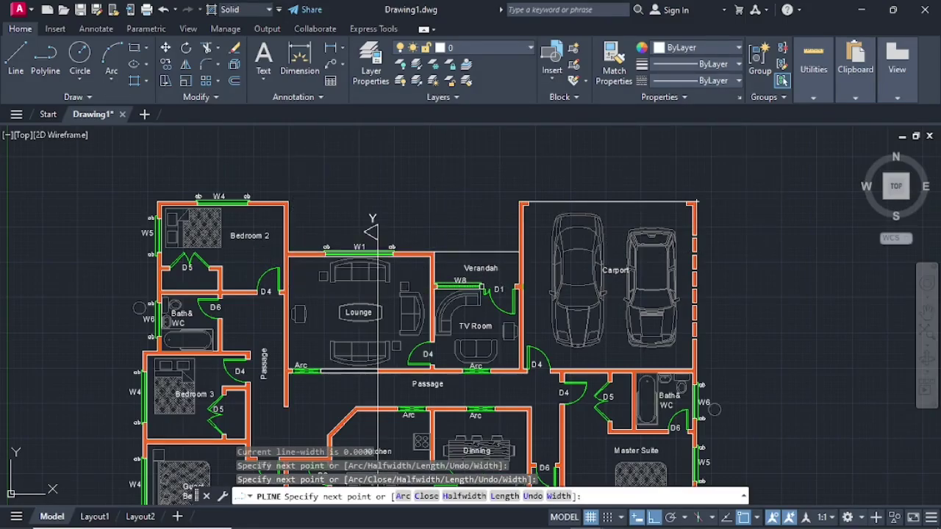
pyautogui.click(287, 252)
pyautogui.click(286, 200)
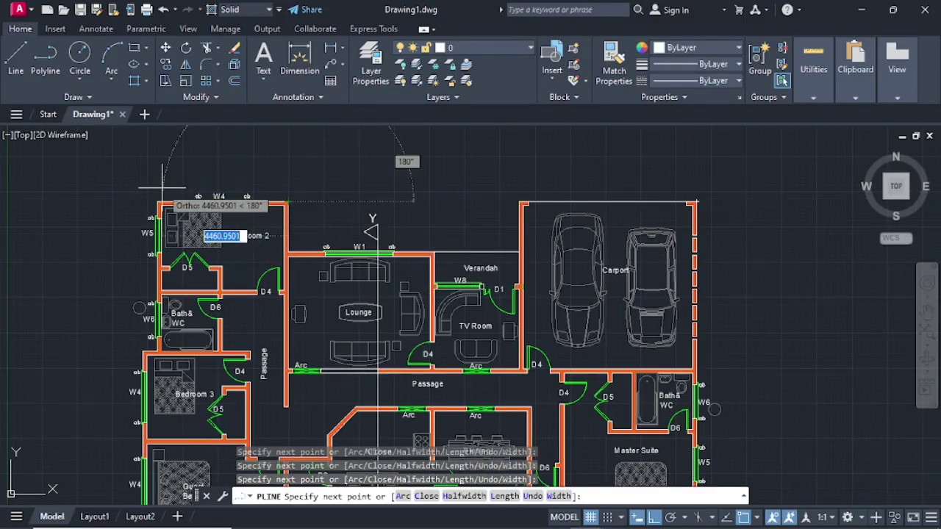
pyautogui.click(122, 197)
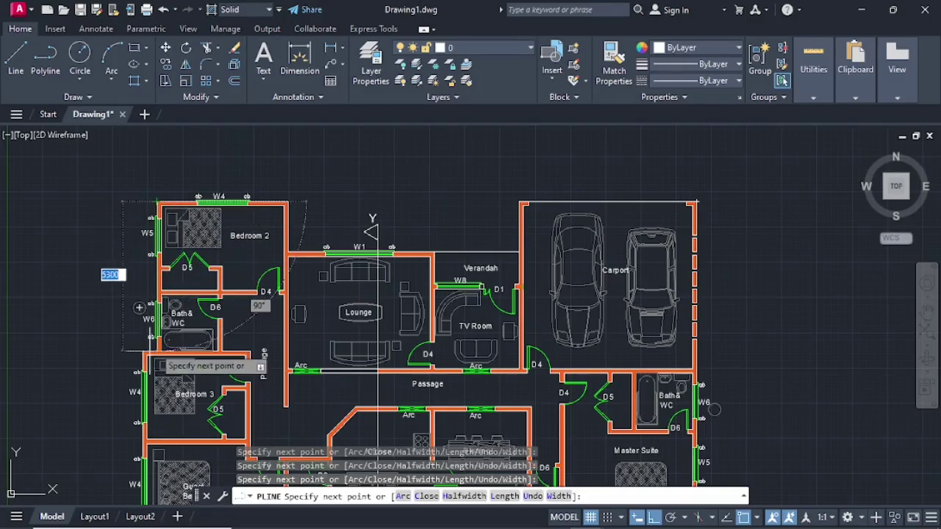
pyautogui.click(151, 353)
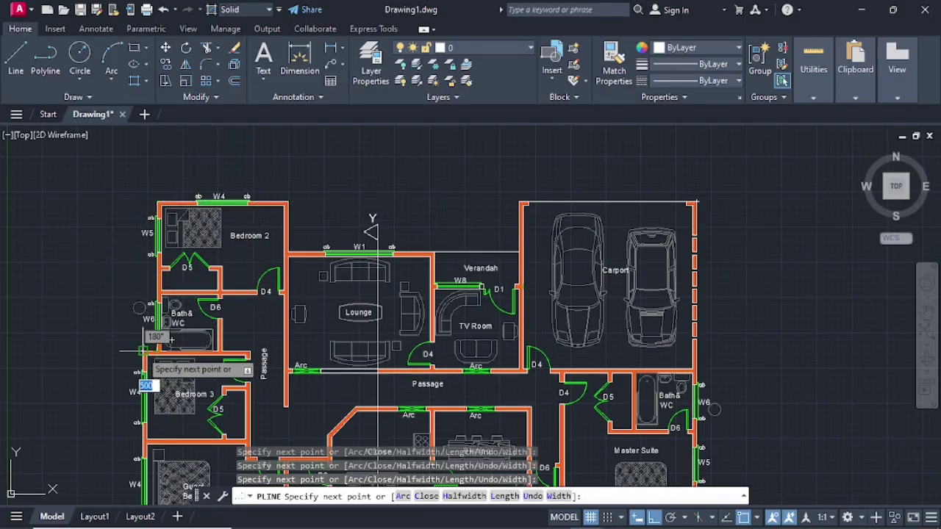
# - Continue the polyline down the outer walls of Bedroom 3 and the guest bedroom and around the guest bath to the rear wall line
pyautogui.moveTo(147, 442); pyautogui.dragTo(227, 228, button='middle')
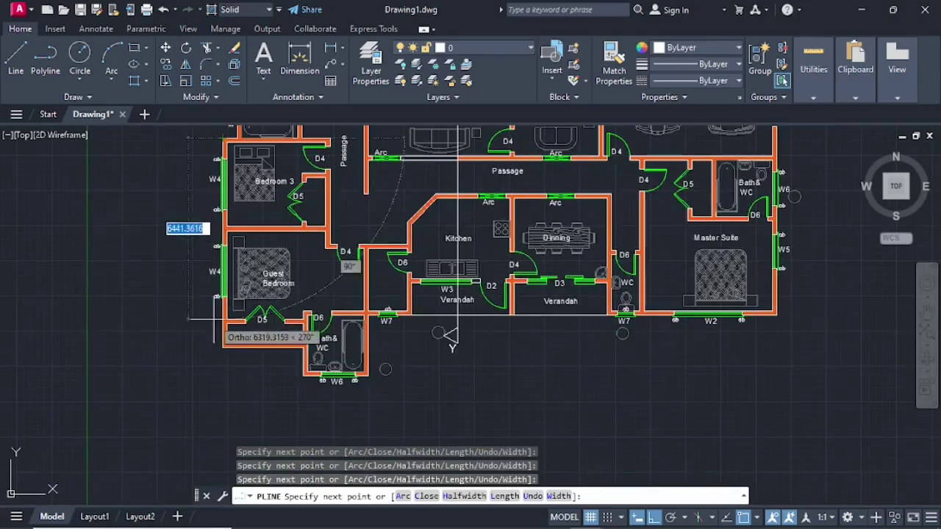
pyautogui.click(224, 346)
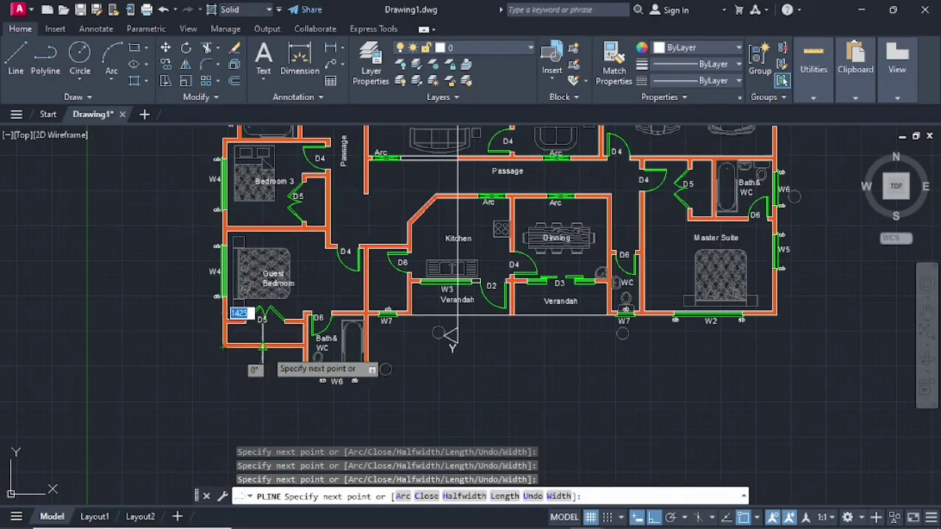
pyautogui.click(304, 364)
pyautogui.click(306, 375)
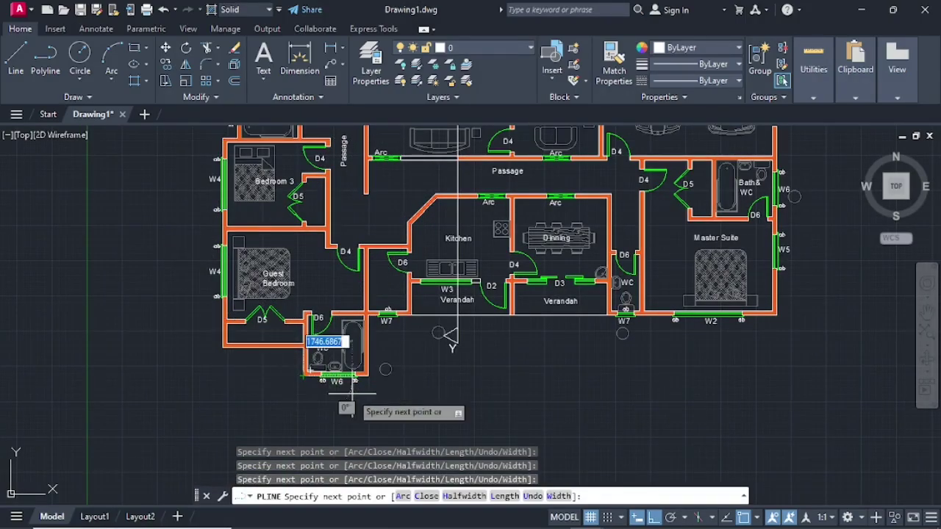
pyautogui.click(367, 374)
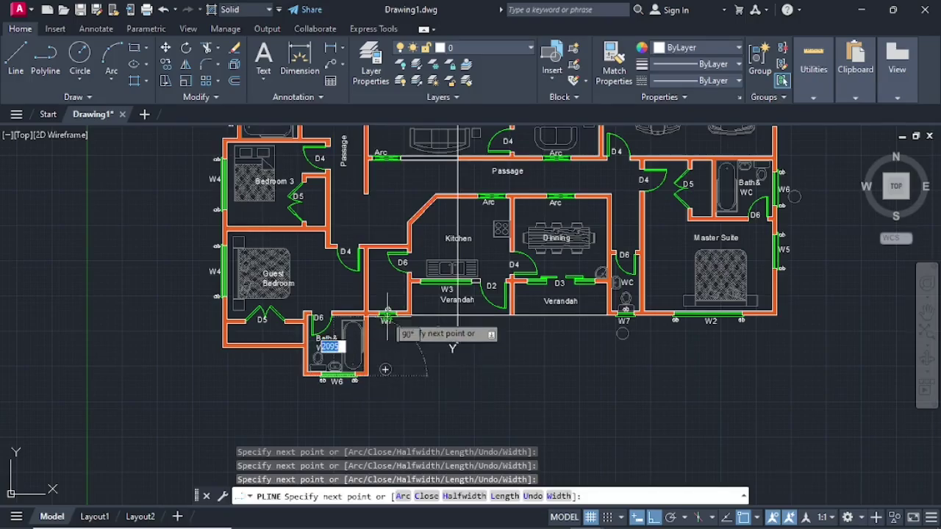
pyautogui.click(368, 315)
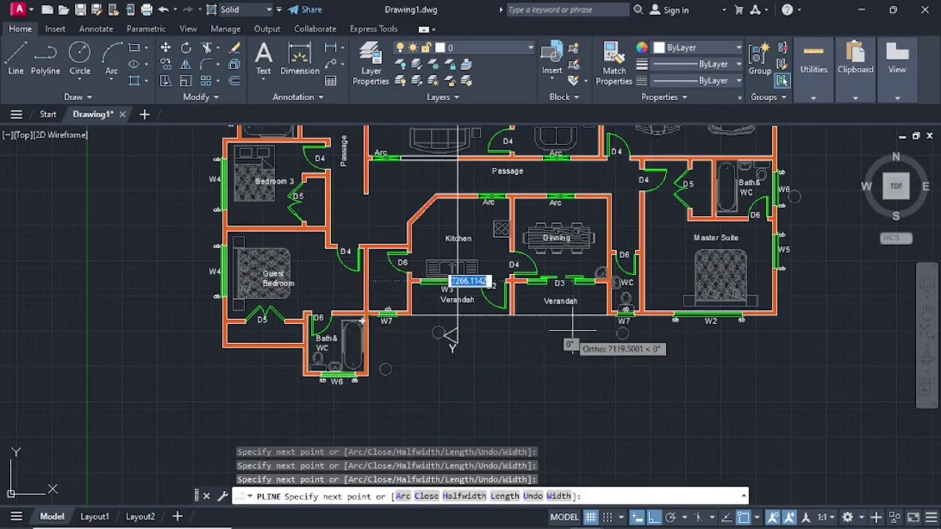
# - Extend the polyline along the rear wall to the master suite's outer corner and back up to the carport starting corner to finish the outline
pyautogui.click(776, 315)
pyautogui.moveTo(765, 118); pyautogui.dragTo(525, 336, button='middle')
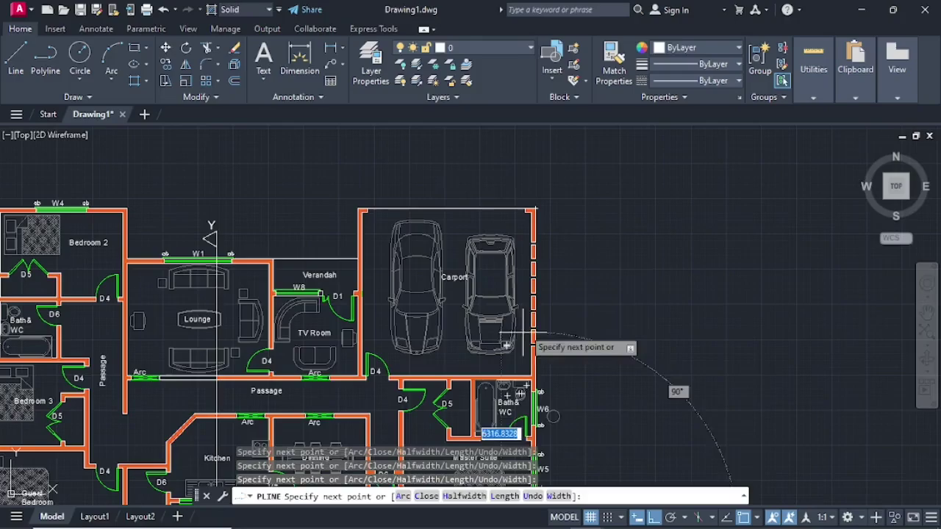
pyautogui.click(534, 211)
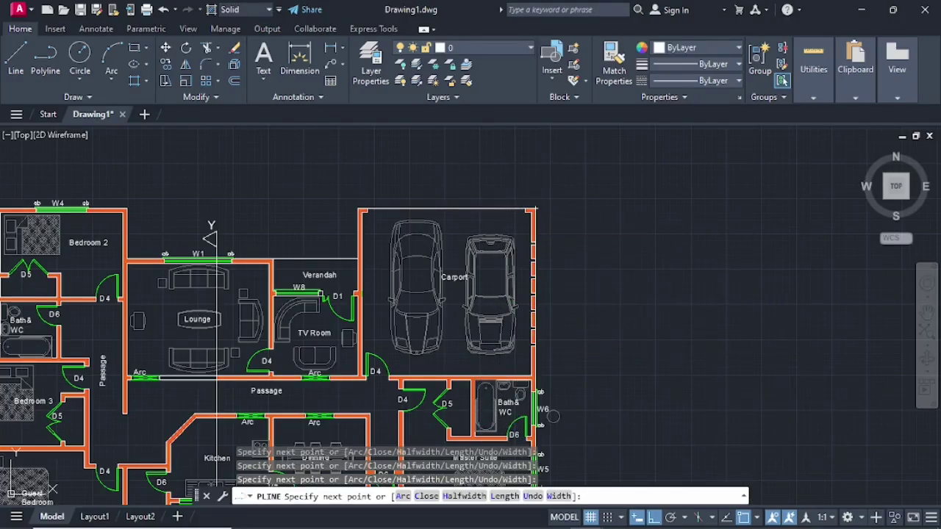
pyautogui.press('Return')
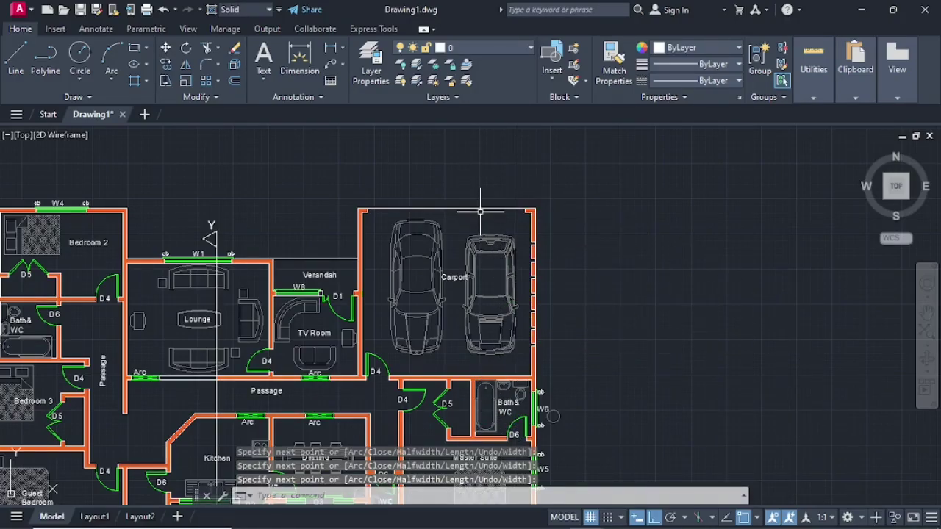
# - Move the traced outline horizontally off the floor plan into the empty area beyond the carport side
pyautogui.click(481, 211)
pyautogui.rightClick(480, 211)
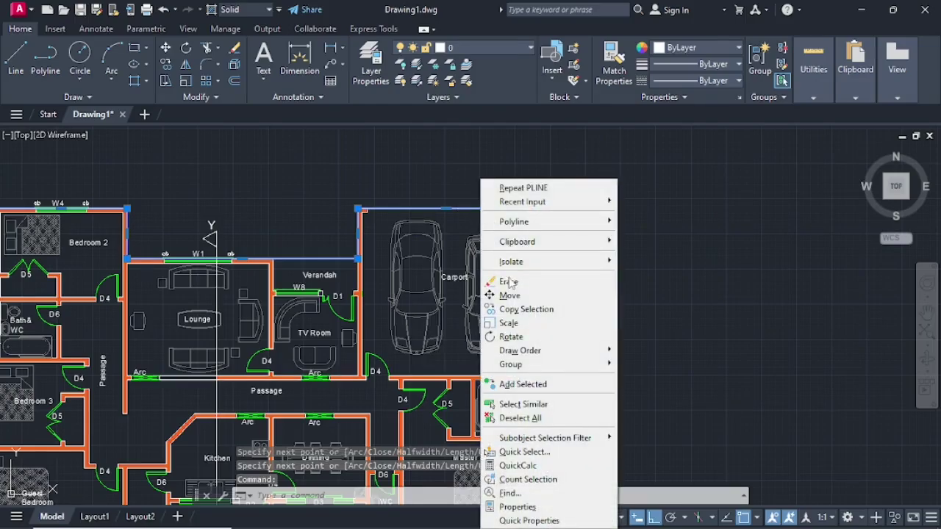
pyautogui.click(507, 293)
pyautogui.click(446, 210)
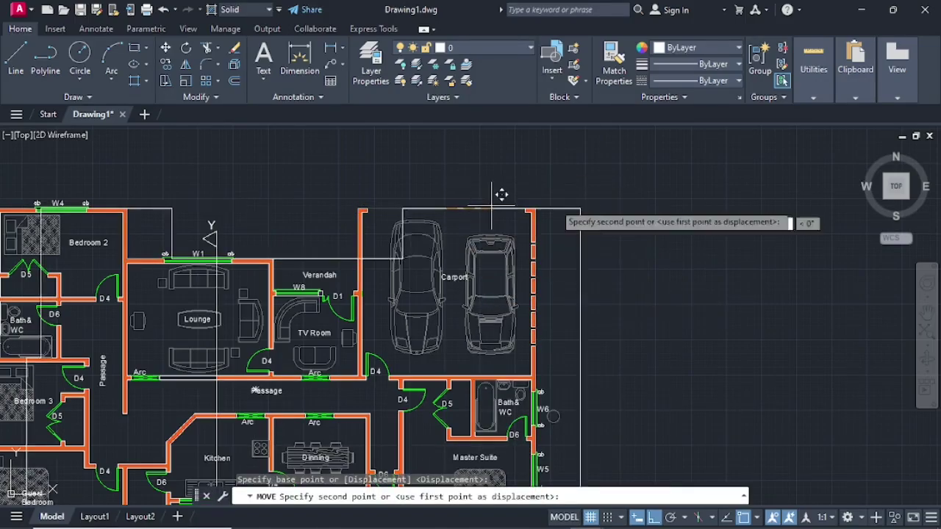
pyautogui.scroll(-8, 498, 188)
pyautogui.moveTo(725, 185); pyautogui.dragTo(529, 236, button='middle')
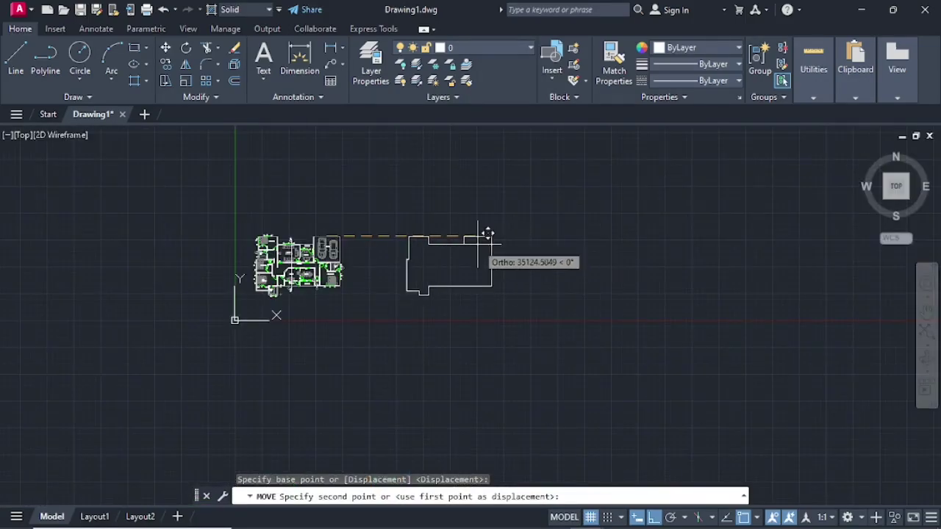
pyautogui.scroll(4, 470, 237)
pyautogui.click(451, 248)
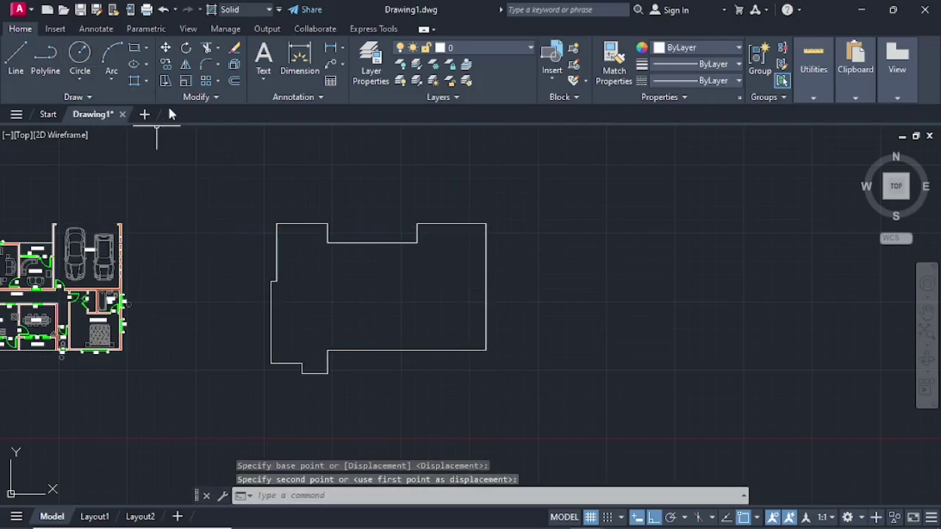
# - Offset the building outline outward by 500 and erase the original inner outline
pyautogui.click(235, 82)
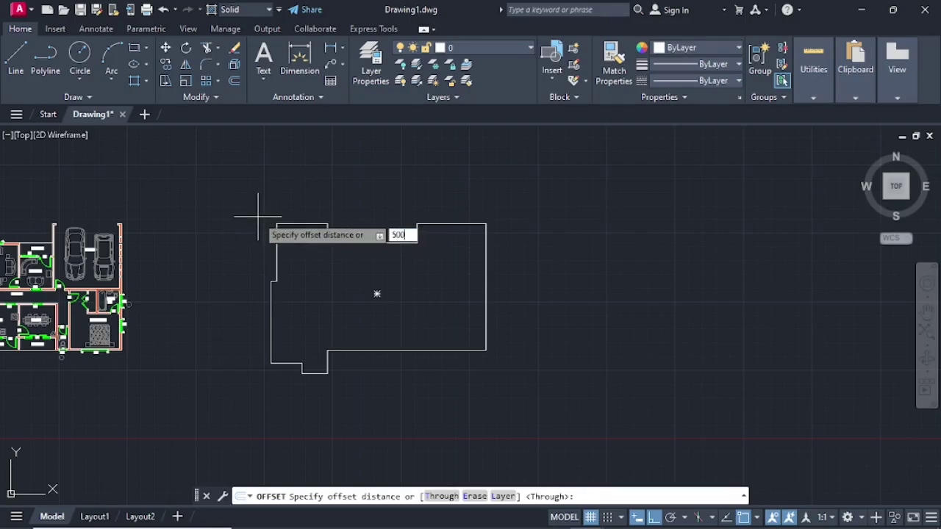
pyautogui.press('Return')
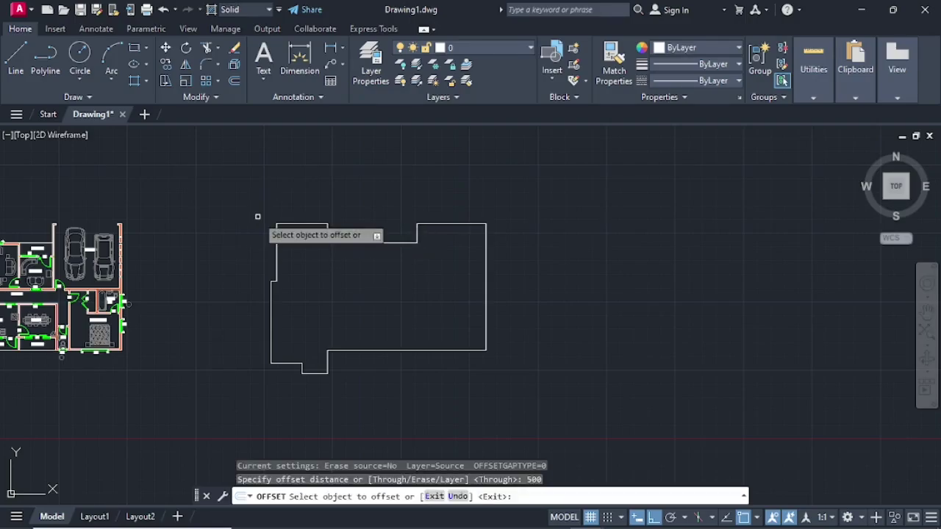
pyautogui.click(298, 223)
pyautogui.click(299, 215)
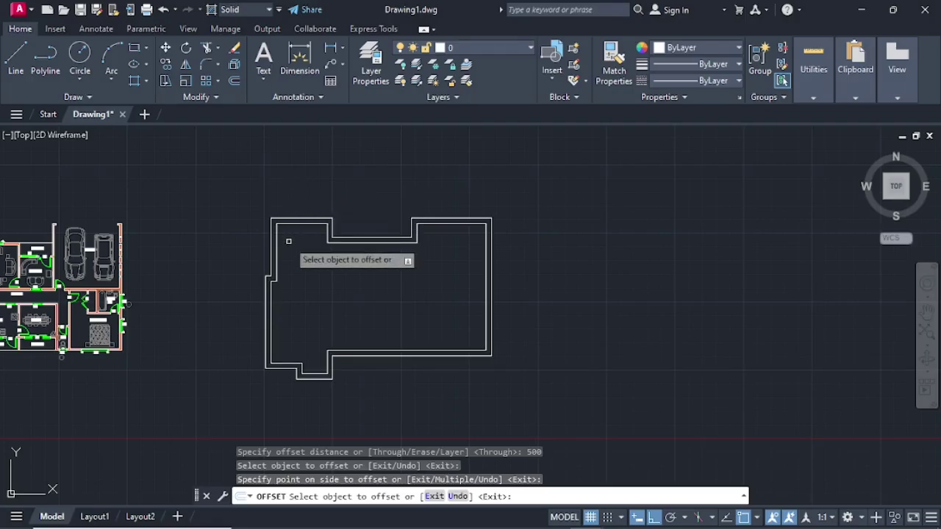
pyautogui.press('Escape')
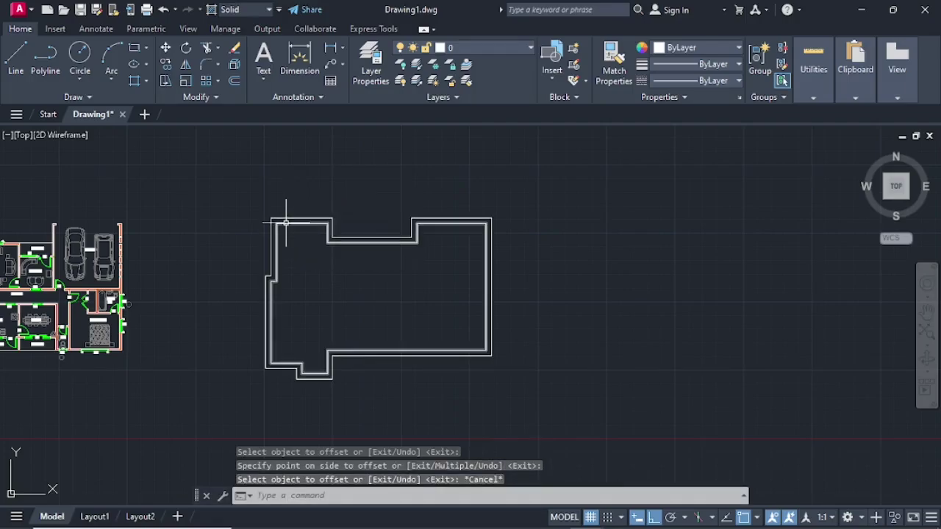
pyautogui.click(286, 223)
pyautogui.press('Delete')
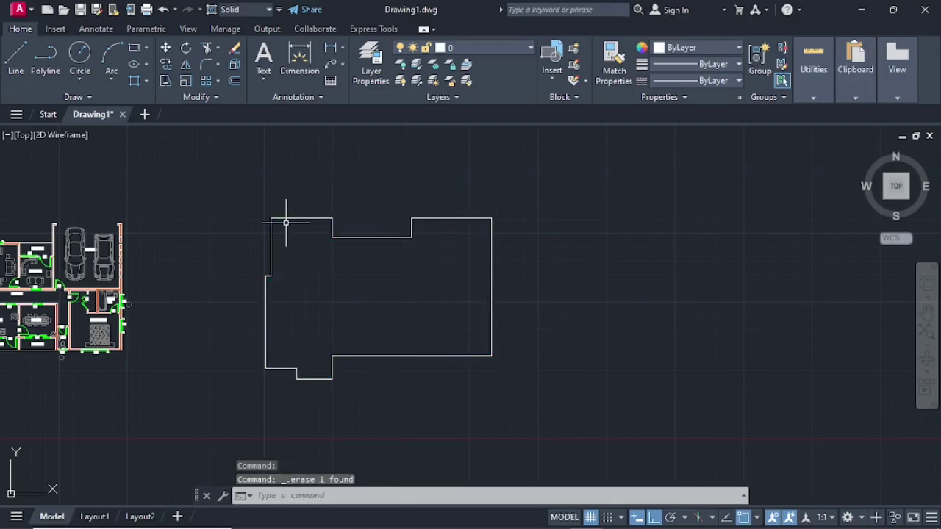
# - Offset the roof outline inward with the Through option, then offset the result inward again, spacing the outlines about 500 apart
pyautogui.click(234, 81)
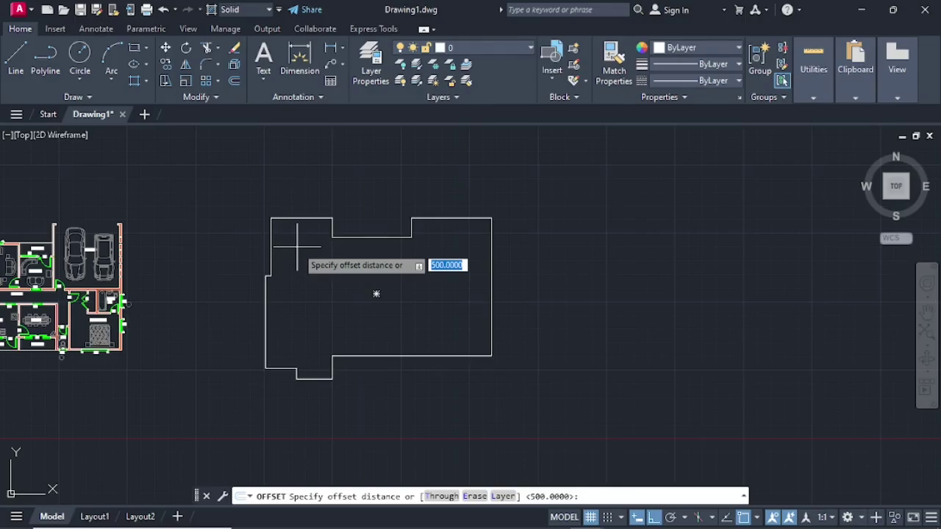
pyautogui.write('t')
pyautogui.press('Return')
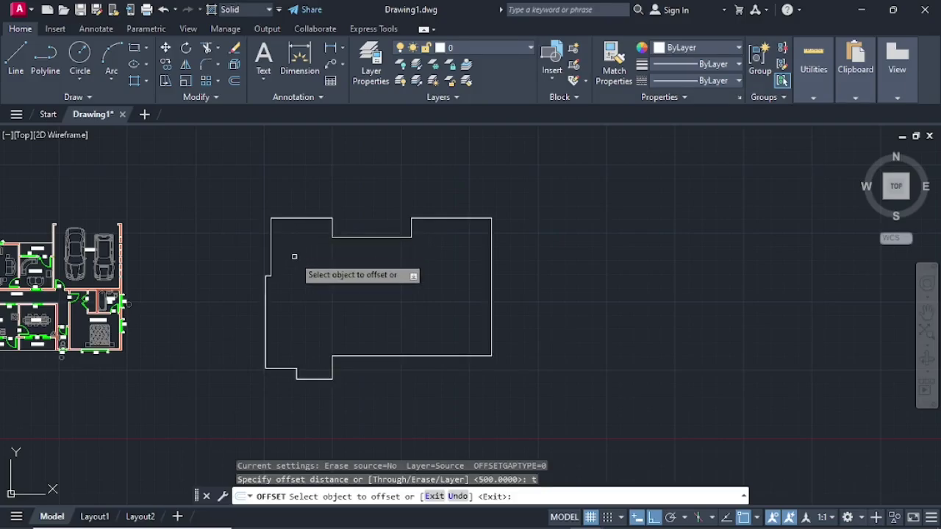
pyautogui.scroll(2, 288, 229)
pyautogui.click(293, 211)
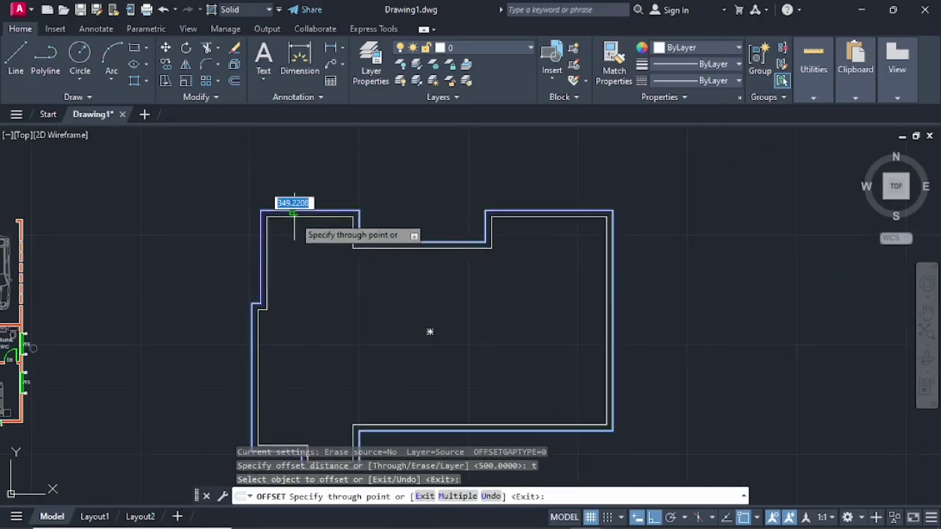
pyautogui.click(294, 213)
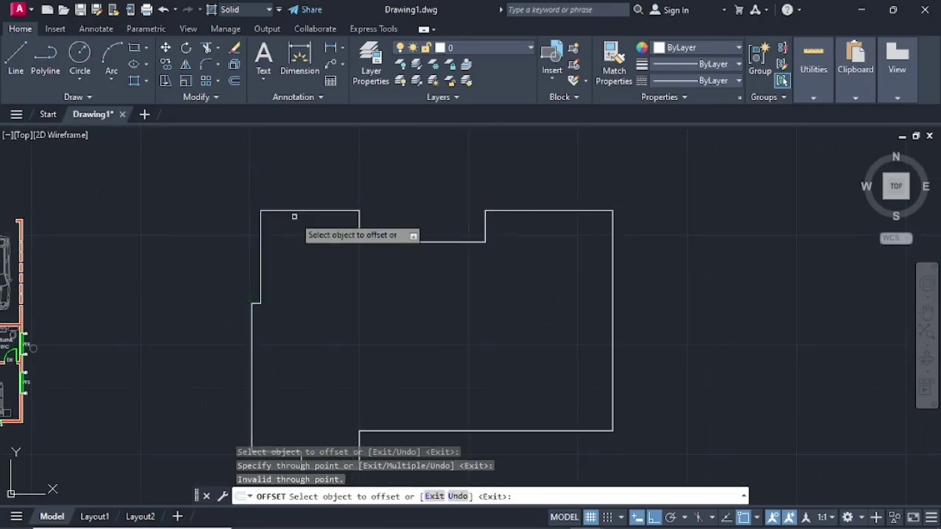
pyautogui.click(293, 212)
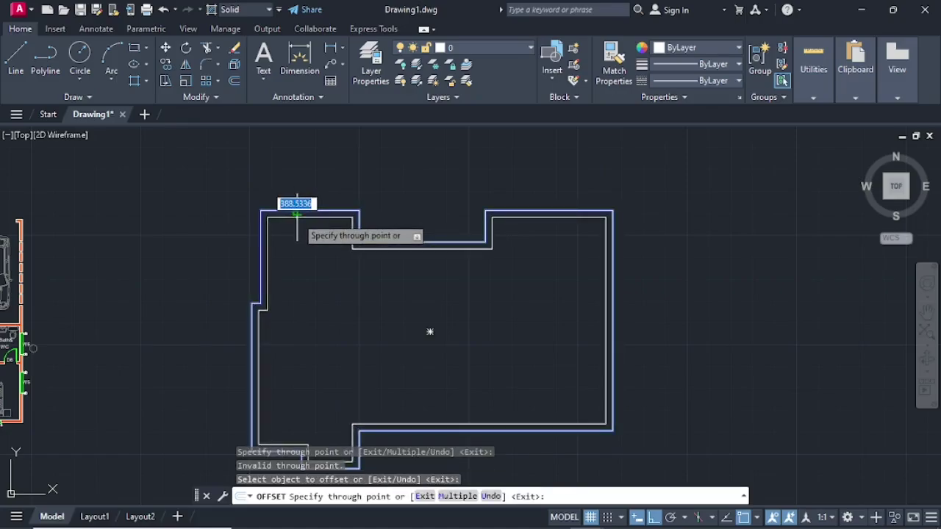
pyautogui.click(297, 219)
pyautogui.click(297, 219)
pyautogui.click(297, 229)
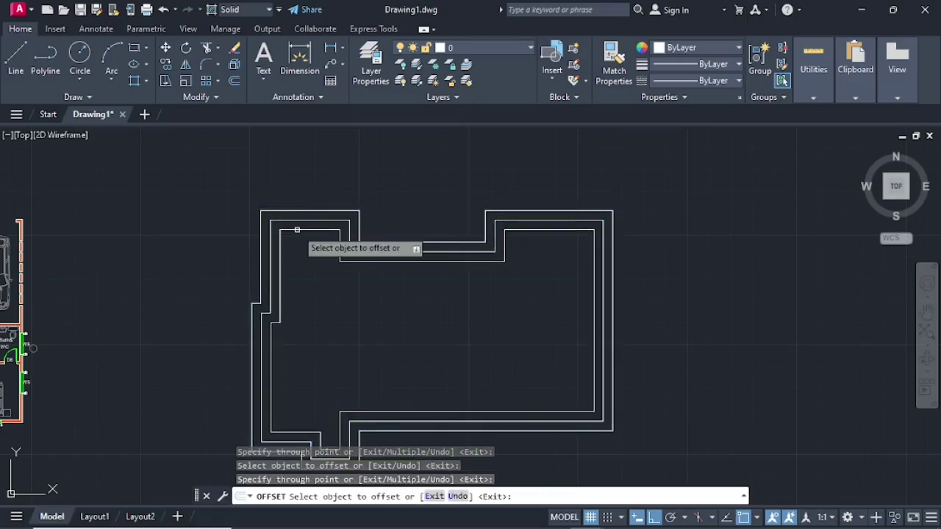
# - Offset the innermost outline inward two more times through picked points, keeping a spacing of about 500
pyautogui.click(297, 230)
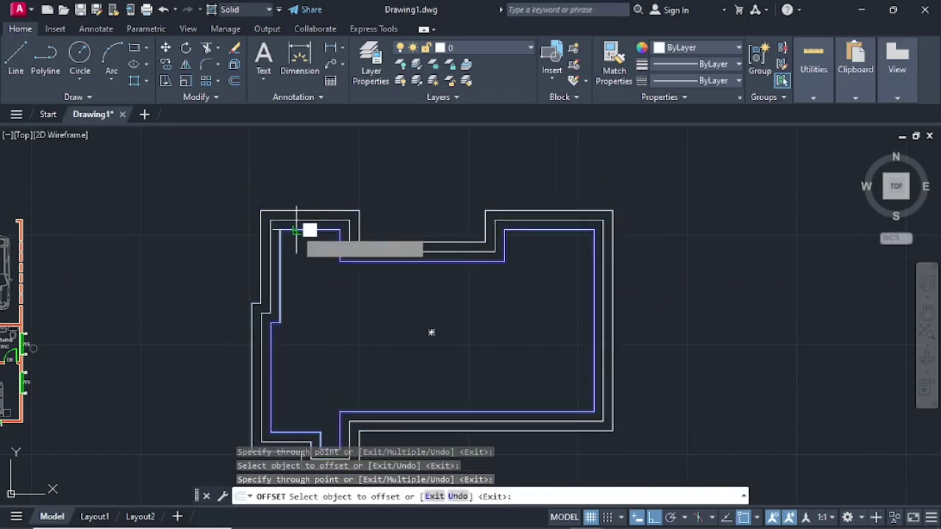
pyautogui.click(297, 236)
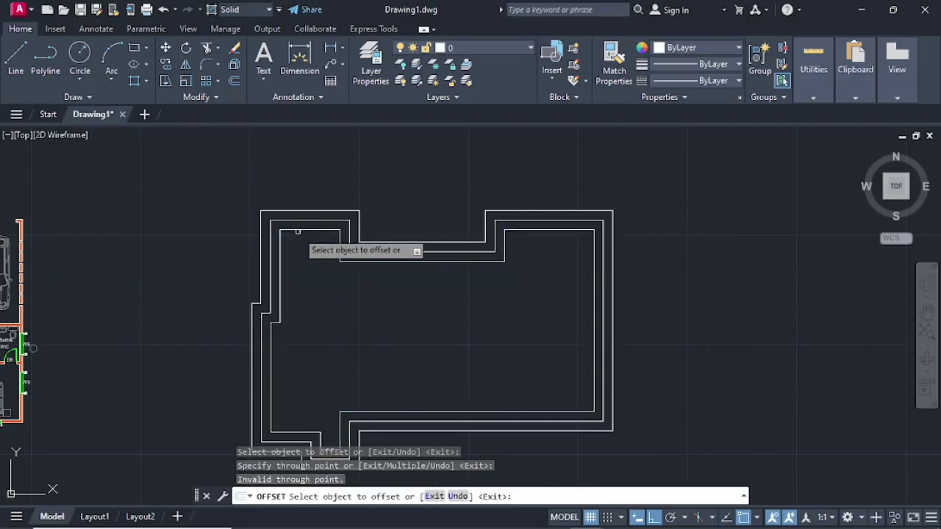
pyautogui.click(298, 232)
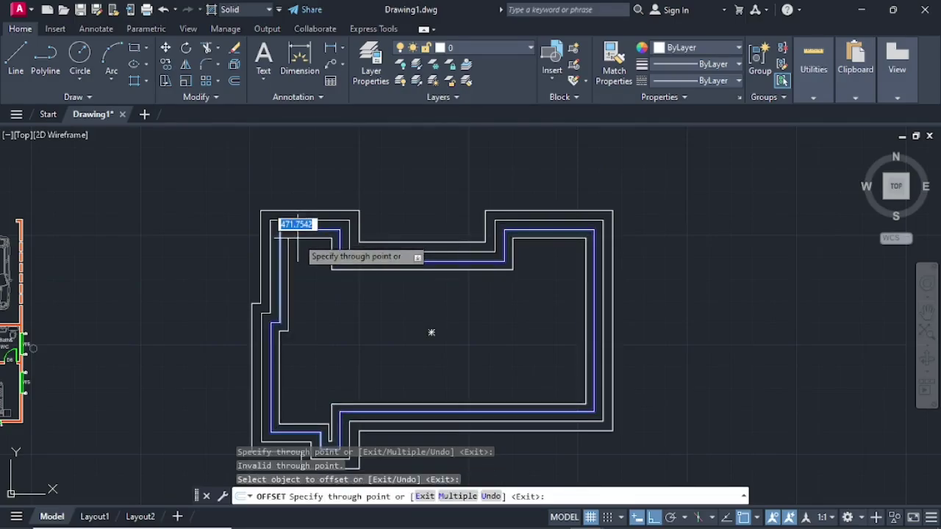
pyautogui.click(297, 241)
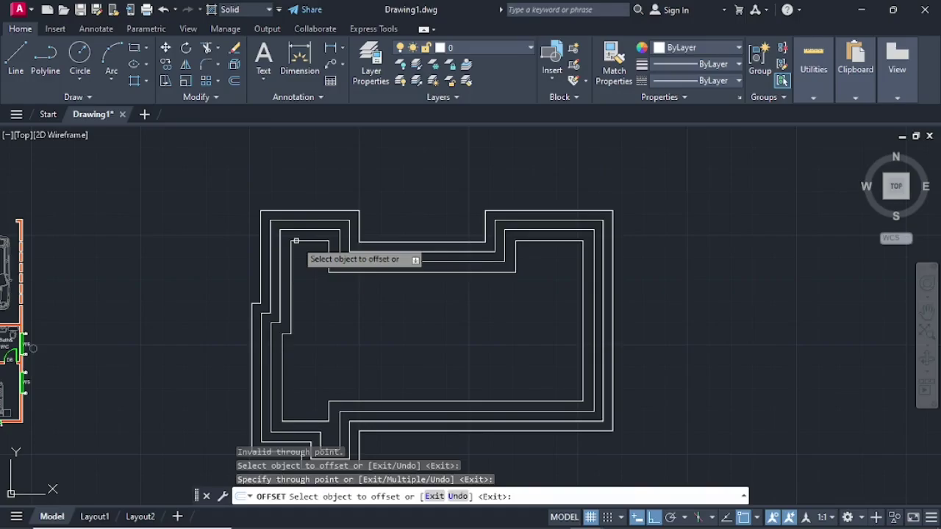
pyautogui.click(303, 242)
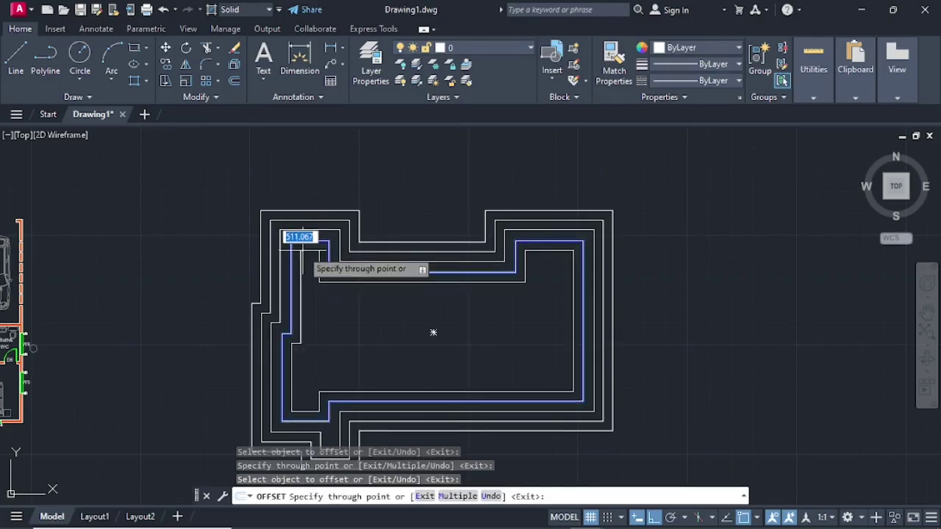
pyautogui.click(302, 249)
pyautogui.click(308, 252)
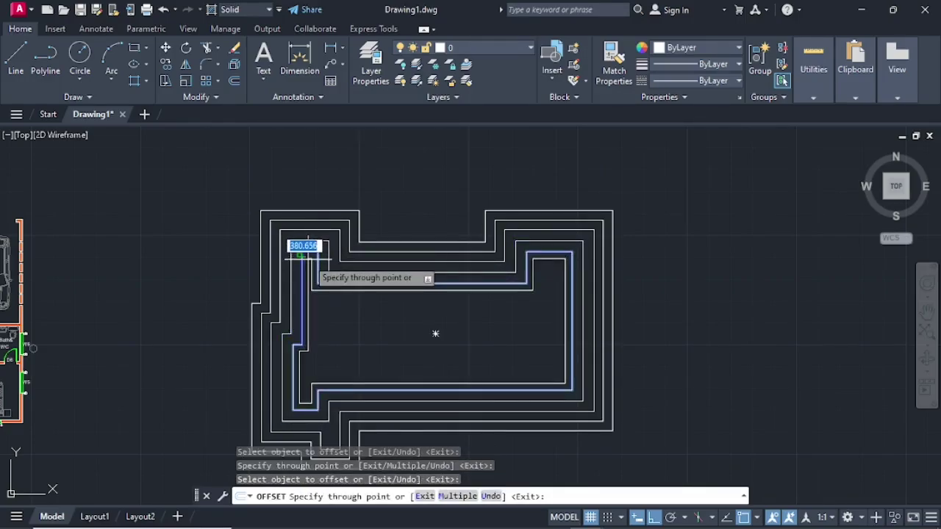
pyautogui.click(306, 252)
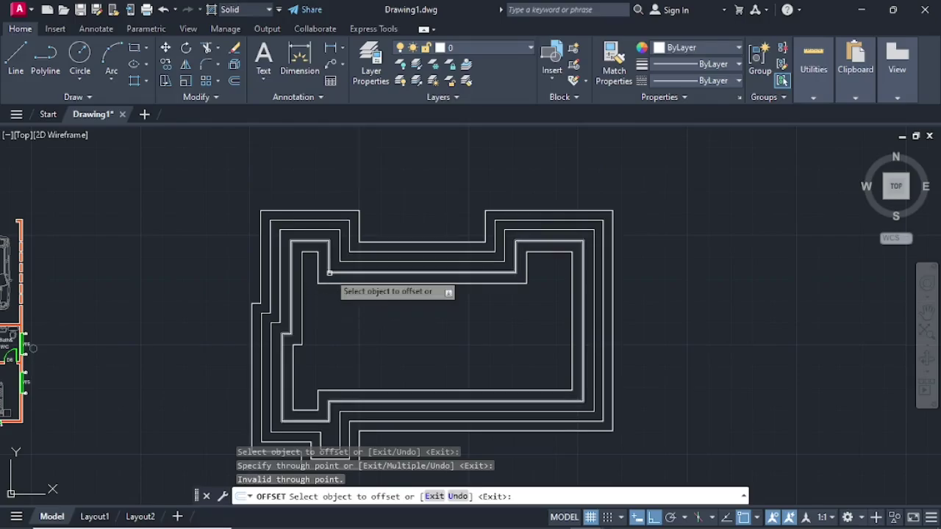
# - Add three more inward offsets from the innermost outline until the shape reduces to a plain rectangle
pyautogui.click(351, 284)
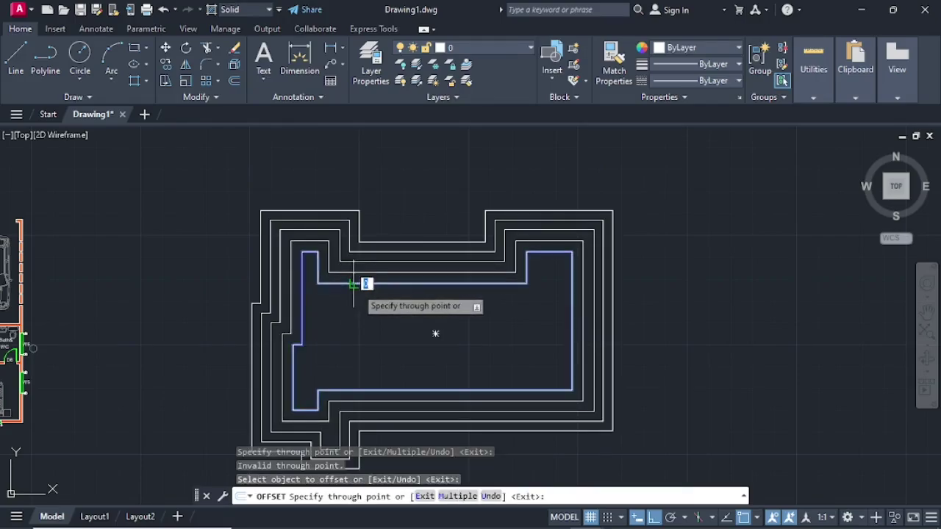
pyautogui.click(360, 294)
pyautogui.click(362, 293)
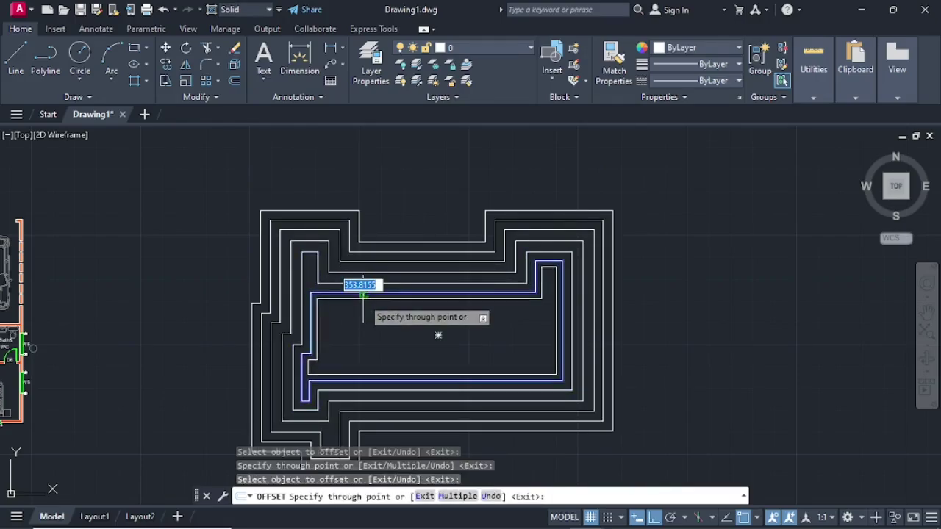
pyautogui.click(368, 305)
pyautogui.click(367, 306)
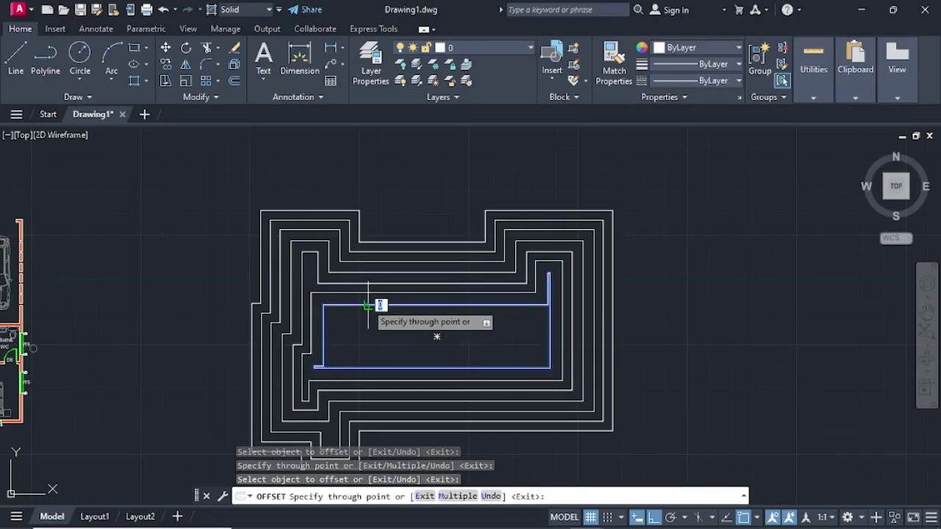
pyautogui.click(370, 312)
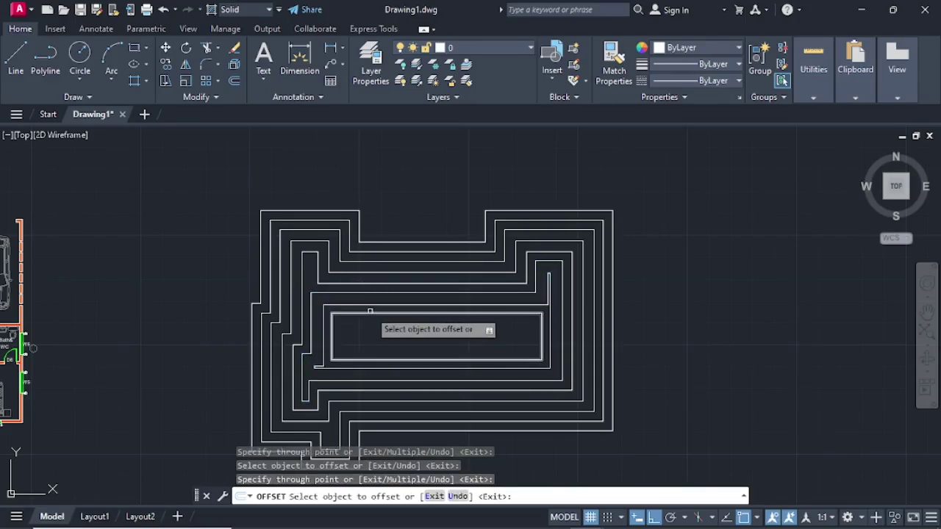
# - Offset the central rectangle inward twice to form a narrow innermost rectangle, and finish offsetting
pyautogui.click(371, 315)
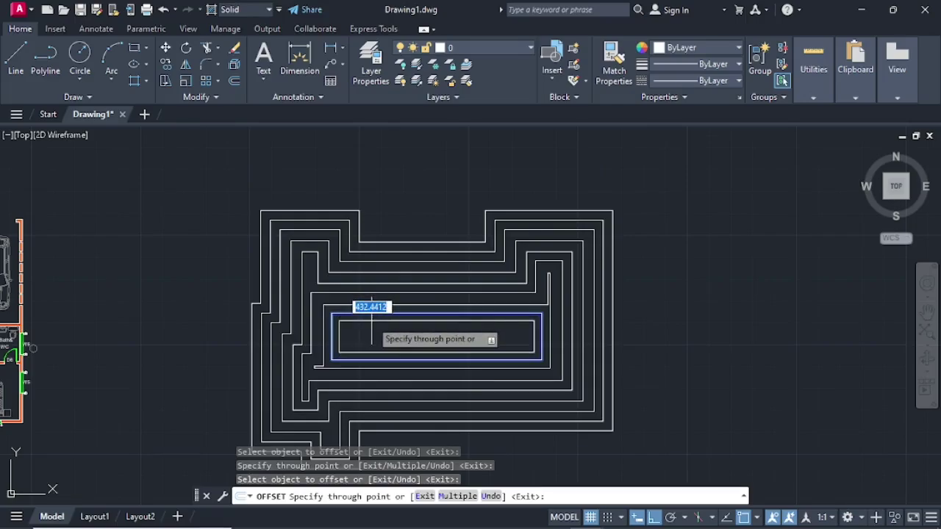
pyautogui.click(370, 322)
pyautogui.click(373, 322)
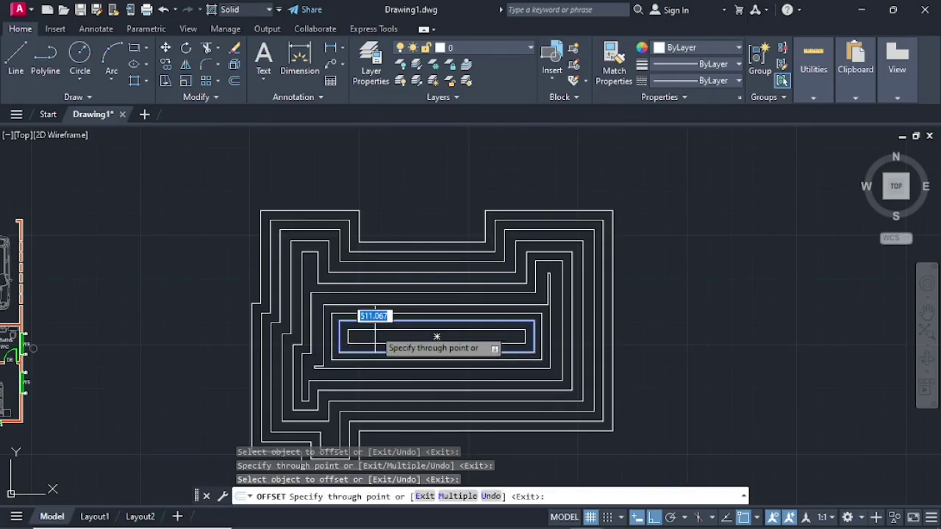
pyautogui.click(371, 331)
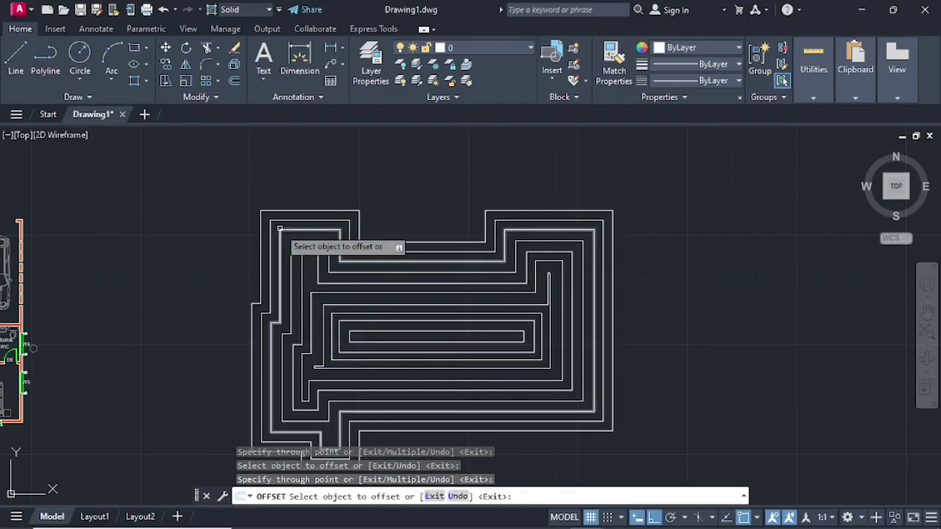
pyautogui.press('Return')
# - Draw the upper-left wing's two diagonal hip lines from its outer top corners to the fourth inner outline's matching corners
pyautogui.moveTo(148, 235); pyautogui.dragTo(204, 200, button='middle')
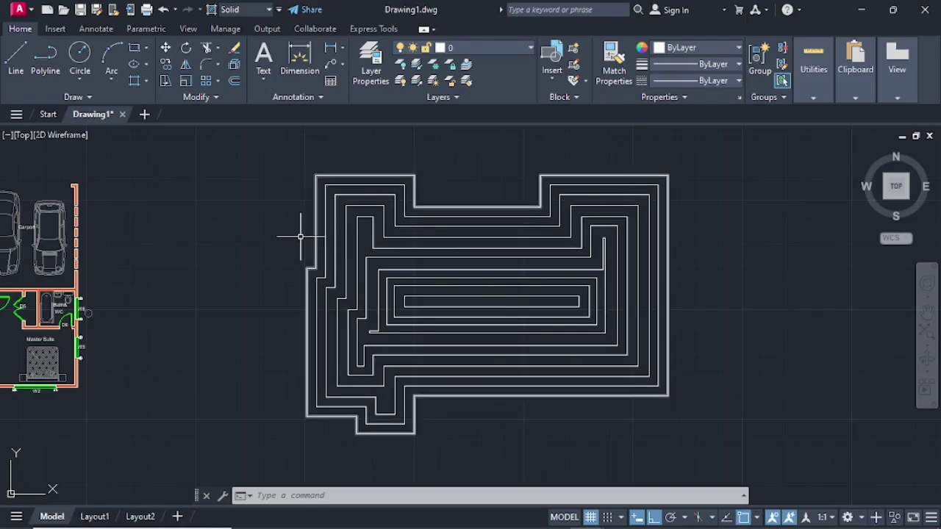
pyautogui.click(19, 66)
pyautogui.click(316, 177)
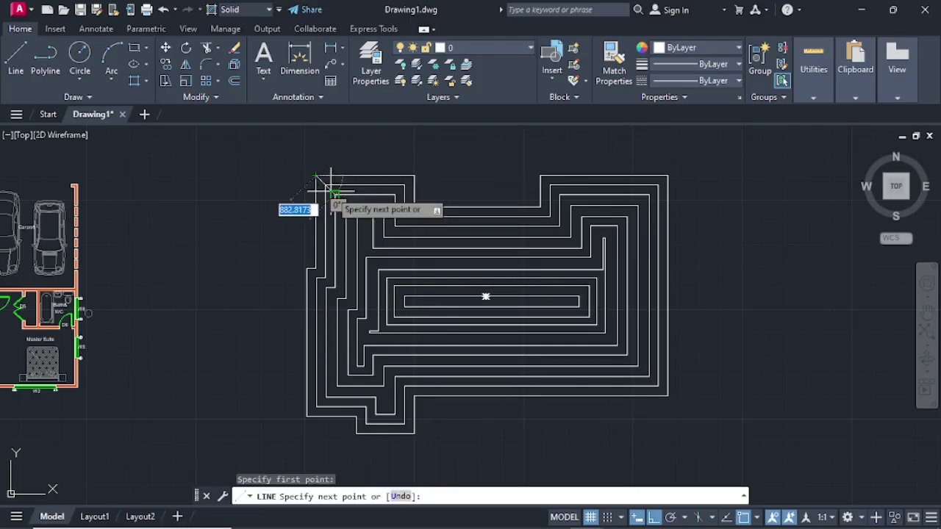
pyautogui.click(356, 217)
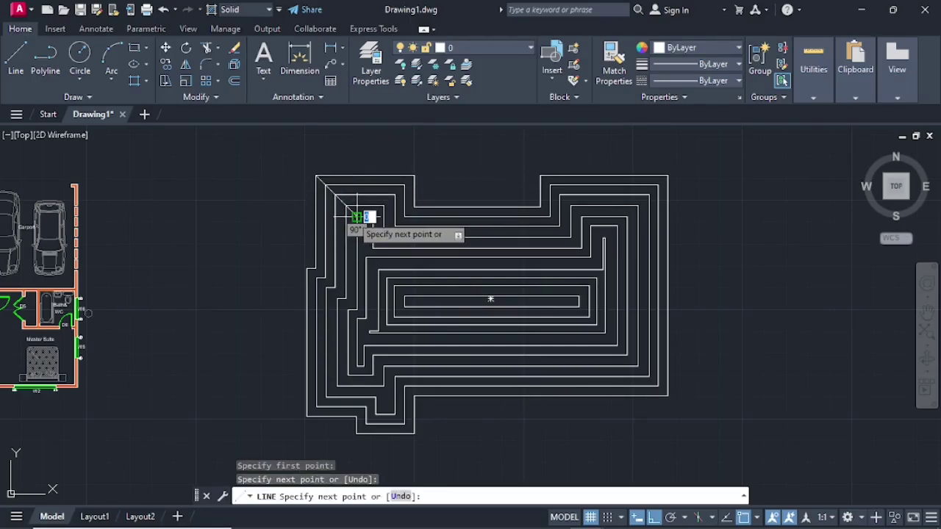
pyautogui.press('Return')
pyautogui.press('Return')
pyautogui.click(415, 175)
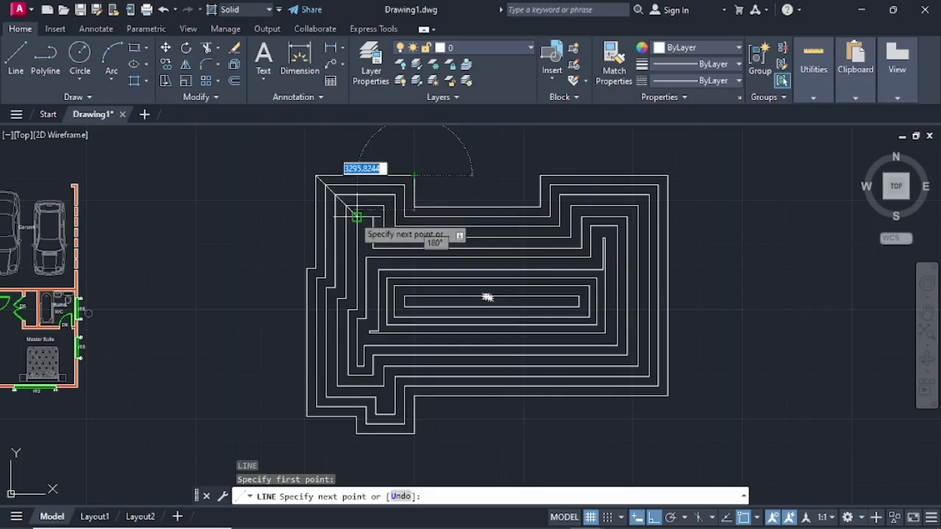
pyautogui.click(374, 217)
pyautogui.press('Return')
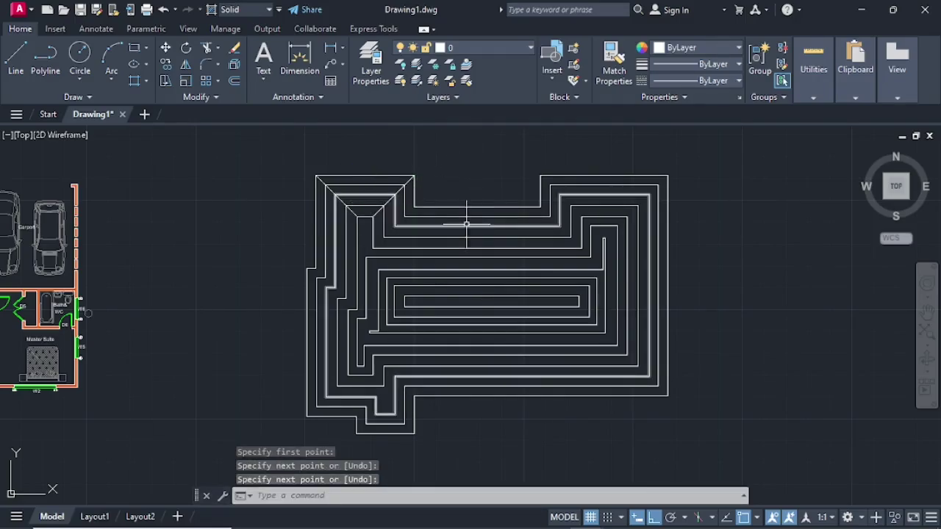
# - Draw a diagonal valley line from the inside corner beside the upper-left wing to the fourth inner outline's matching corner
pyautogui.press('Return')
pyautogui.click(415, 208)
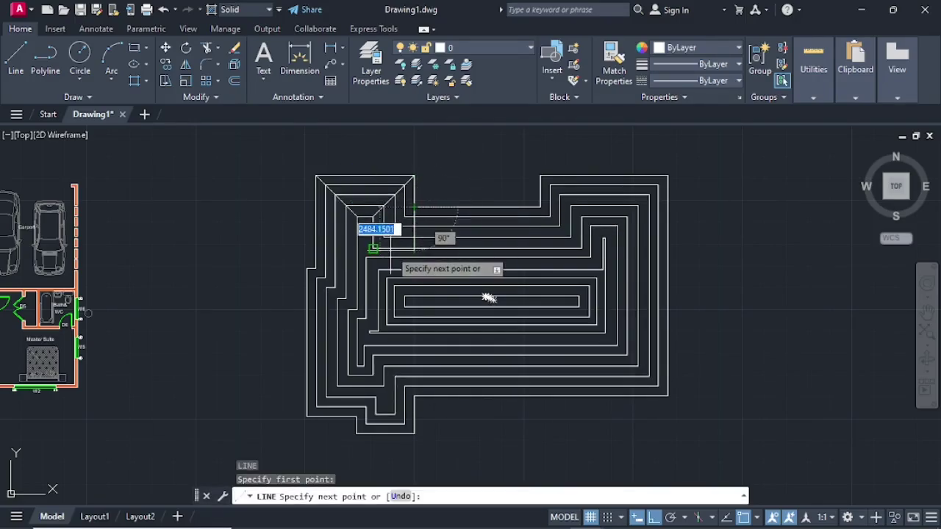
pyautogui.click(374, 249)
pyautogui.press('Return')
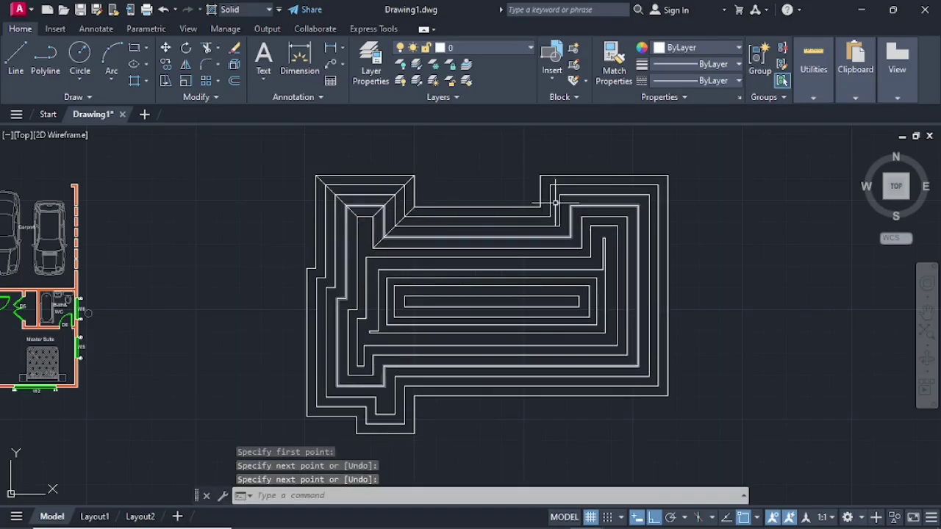
# - Draw a diagonal hip line from the upper-right wing's top-left corner to the left corner of the sixth inner outline's narrow tip
pyautogui.press('Return')
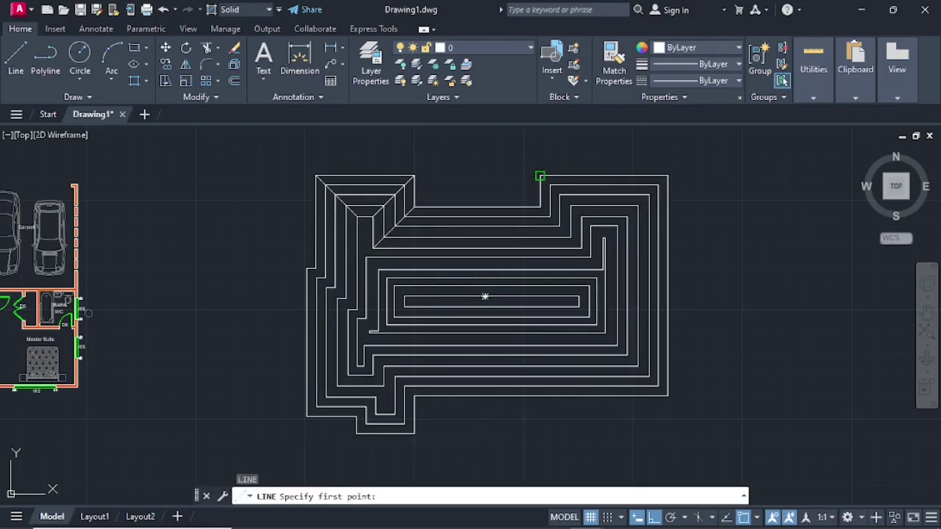
pyautogui.click(541, 175)
pyautogui.scroll(4, 605, 239)
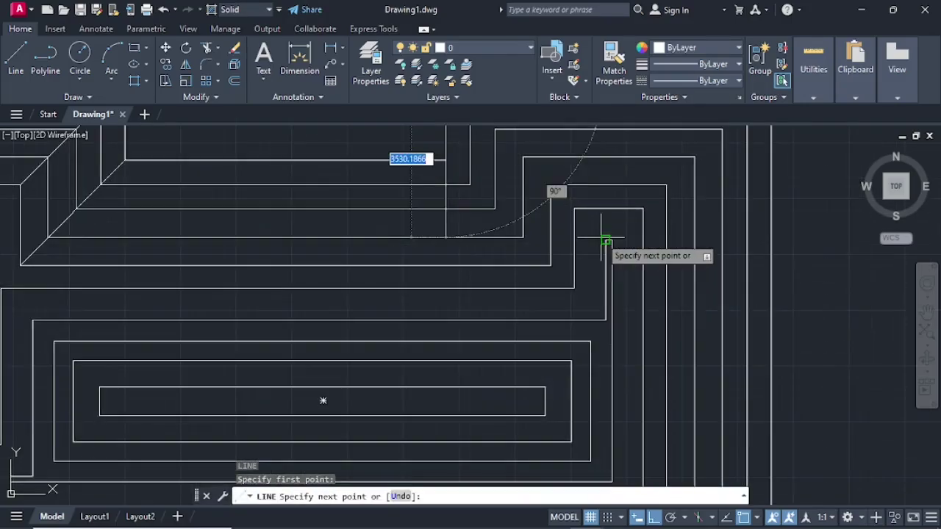
pyautogui.scroll(-2, 605, 239)
pyautogui.click(608, 242)
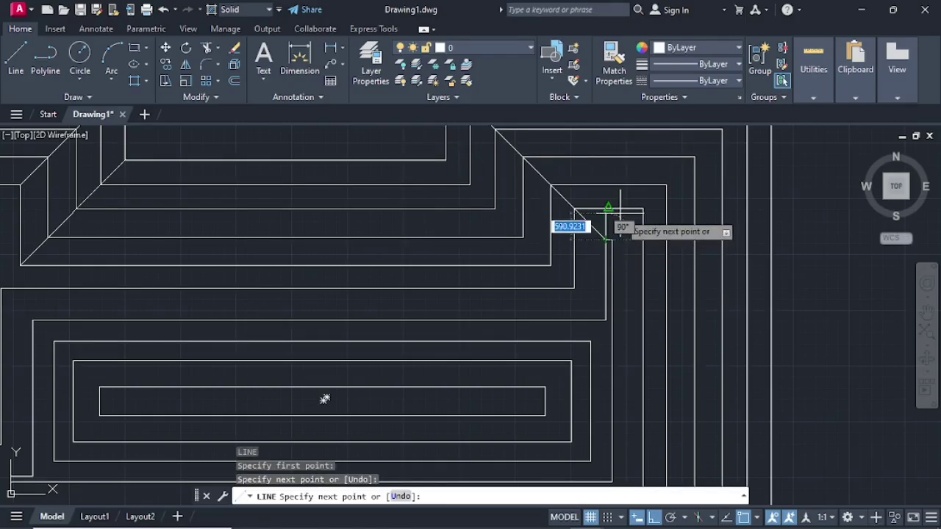
pyautogui.press('Return')
pyautogui.scroll(-5, 637, 200)
# - Draw a diagonal hip line from the upper-right wing's top-right corner to the right corner of the sixth inner outline's narrow tip
pyautogui.press('Return')
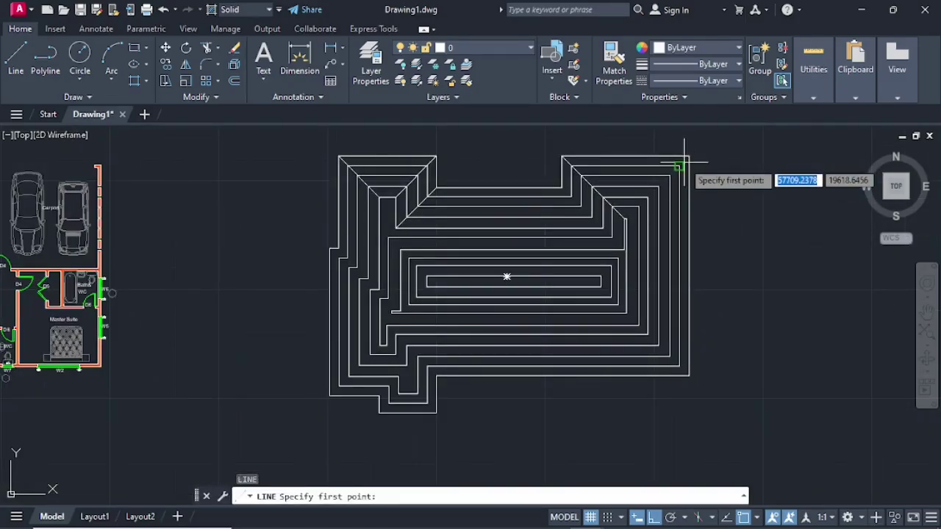
pyautogui.click(688, 156)
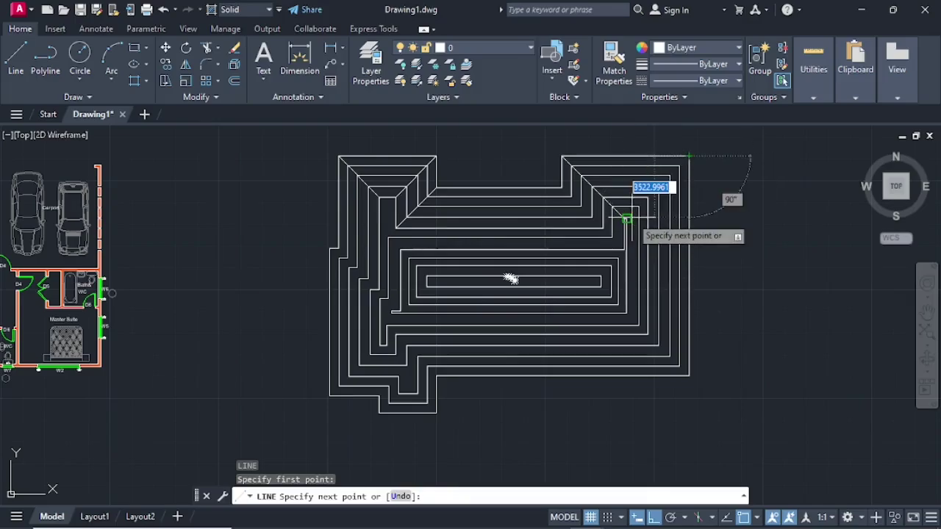
pyautogui.scroll(5, 626, 210)
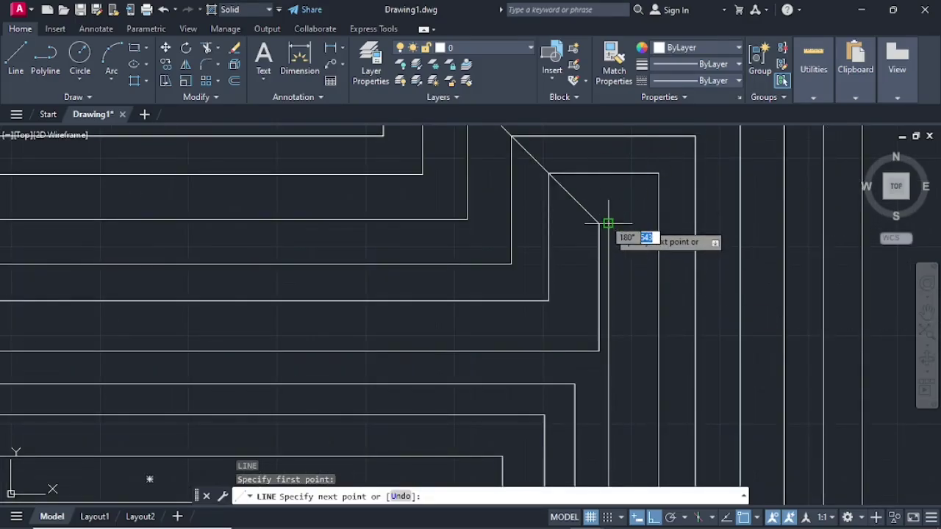
pyautogui.click(608, 222)
pyautogui.press('Return')
pyautogui.scroll(-5, 625, 239)
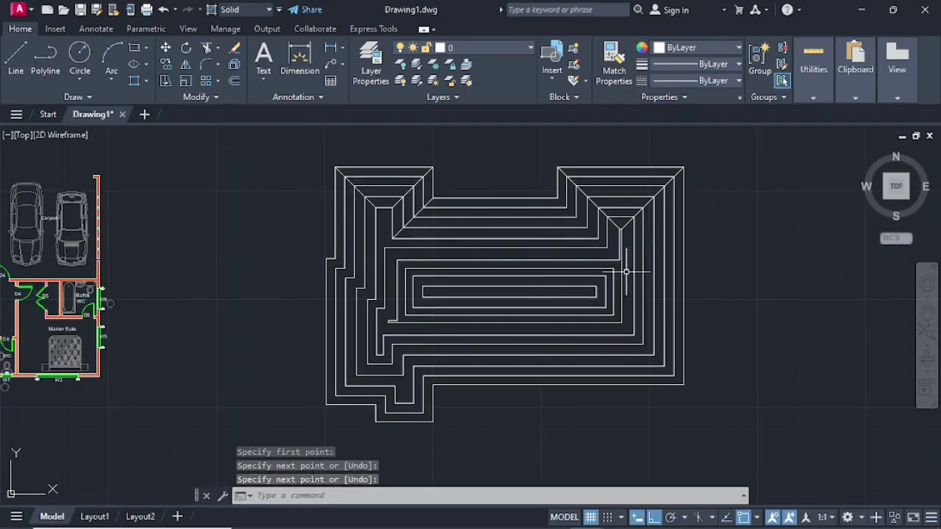
# - Draw a diagonal hip line from the seventh inner outline's top-right corner to the innermost rectangle's top-right corner
pyautogui.scroll(5, 626, 272)
pyautogui.press('Return')
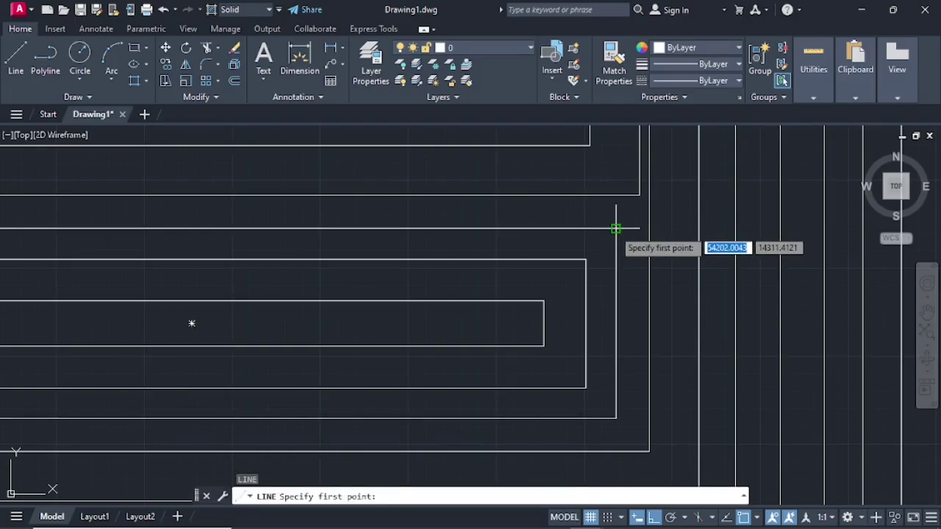
pyautogui.click(616, 229)
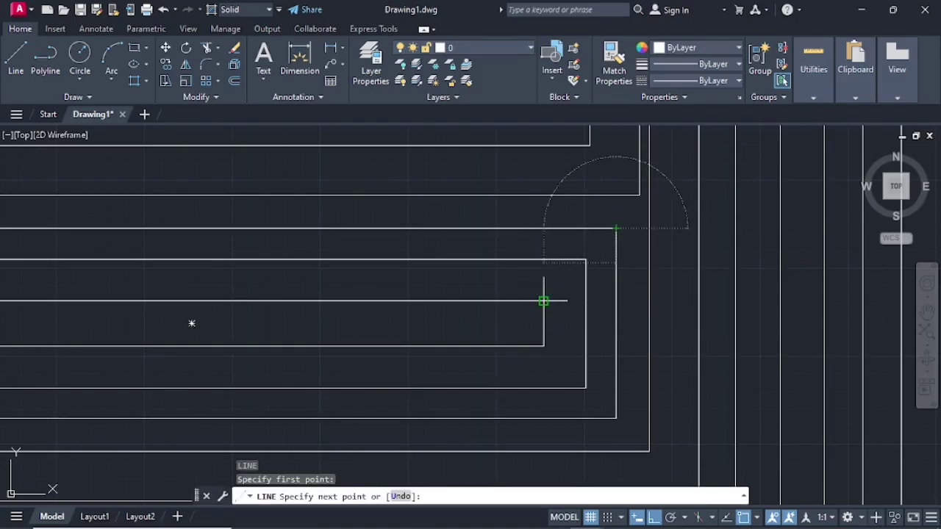
pyautogui.click(543, 300)
pyautogui.press('Return')
pyautogui.scroll(-3, 537, 334)
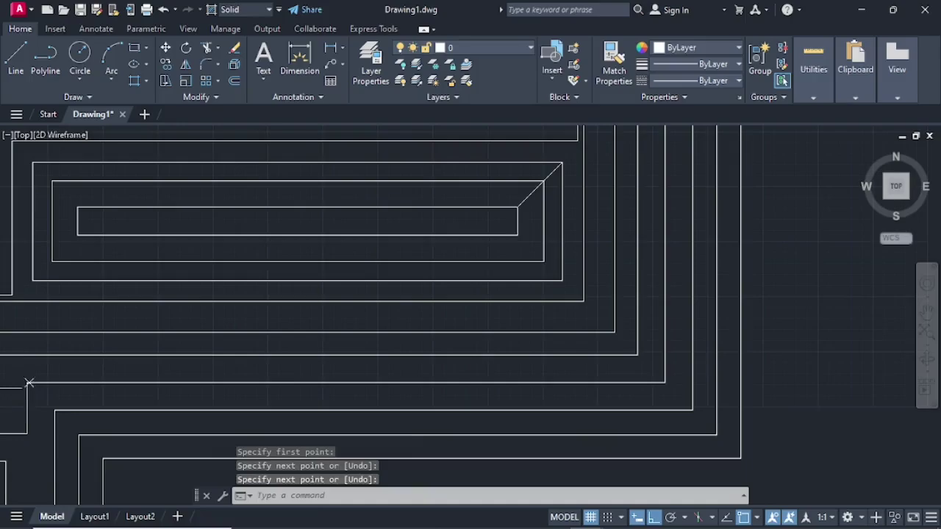
# - With ortho off, draw a diagonal hip line from the innermost rectangle's bottom-right corner to the outer outline's bottom-right corner
pyautogui.press('Return')
pyautogui.click(517, 235)
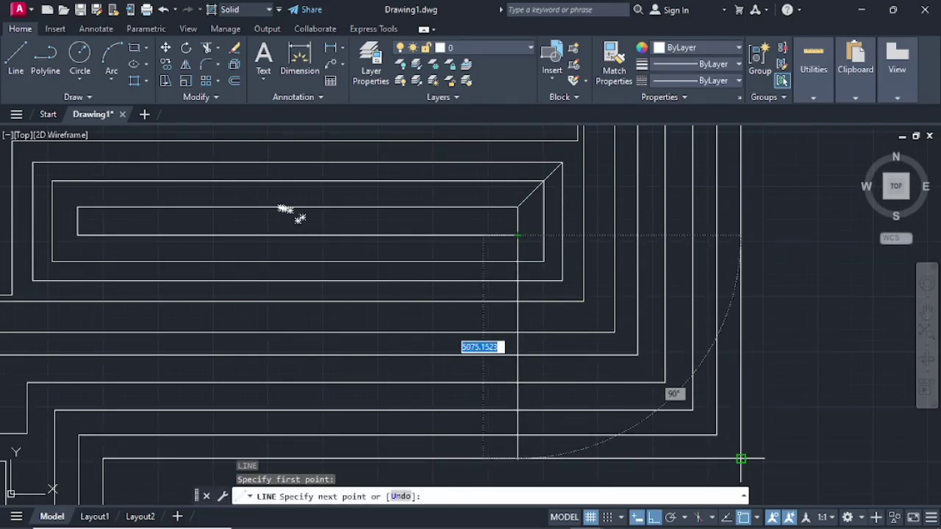
pyautogui.click(652, 520)
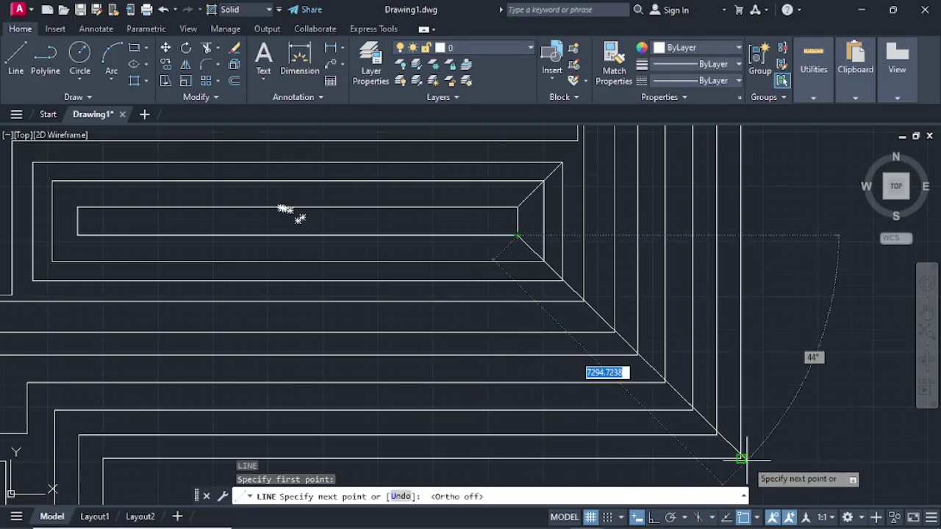
pyautogui.click(741, 459)
pyautogui.press('Return')
pyautogui.scroll(-3, 483, 391)
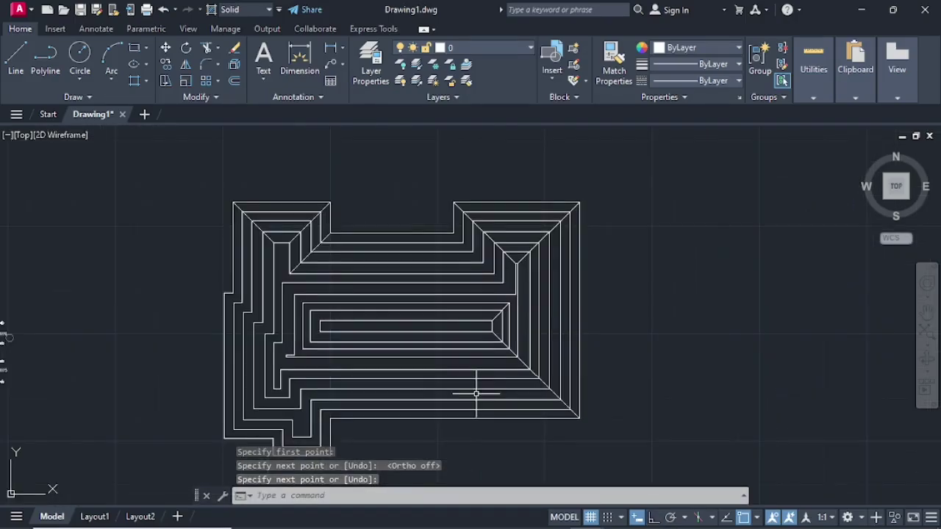
# - Draw a diagonal hip line from the bottom projection's lower-left outer corner to the second inner outline's matching corner
pyautogui.moveTo(483, 390); pyautogui.dragTo(619, 317, button='middle')
pyautogui.scroll(2, 487, 356)
pyautogui.moveTo(450, 391)
pyautogui.mouseDown(button='middle')
pyautogui.moveTo(458, 387)
pyautogui.moveTo(448, 357)
pyautogui.mouseUp(button='middle')
pyautogui.press('Return')
pyautogui.click(406, 346)
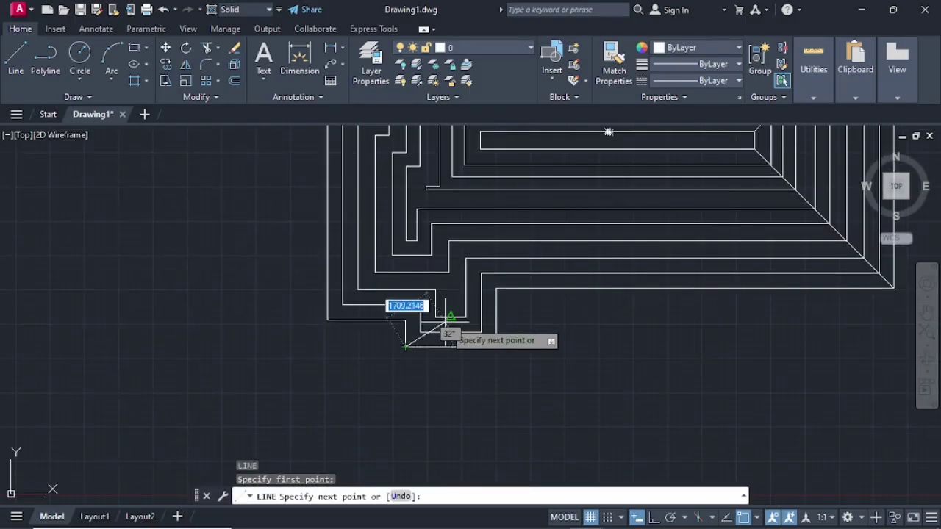
pyautogui.click(438, 316)
pyautogui.press('Return')
# - Draw a diagonal valley line from the outer inside corner left of the bottom projection to the second inner outline's matching corner
pyautogui.press('Return')
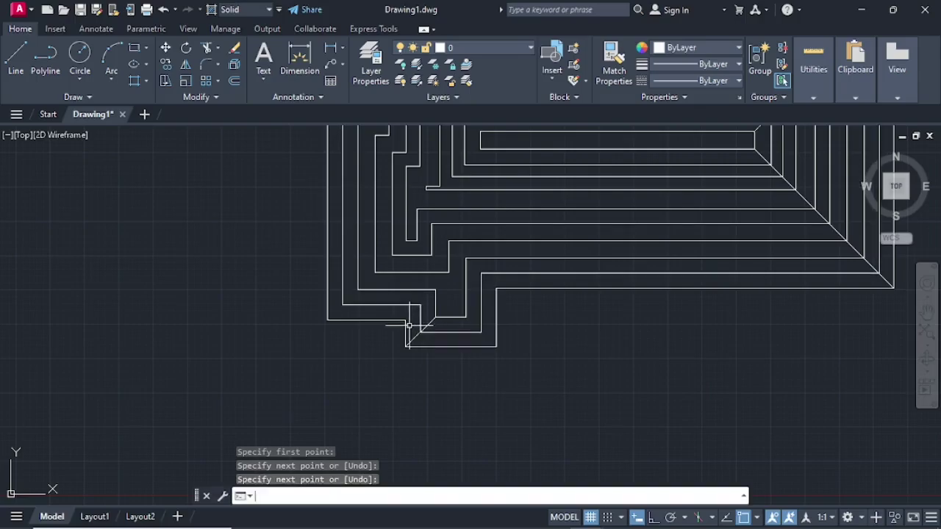
pyautogui.click(420, 304)
pyautogui.click(436, 290)
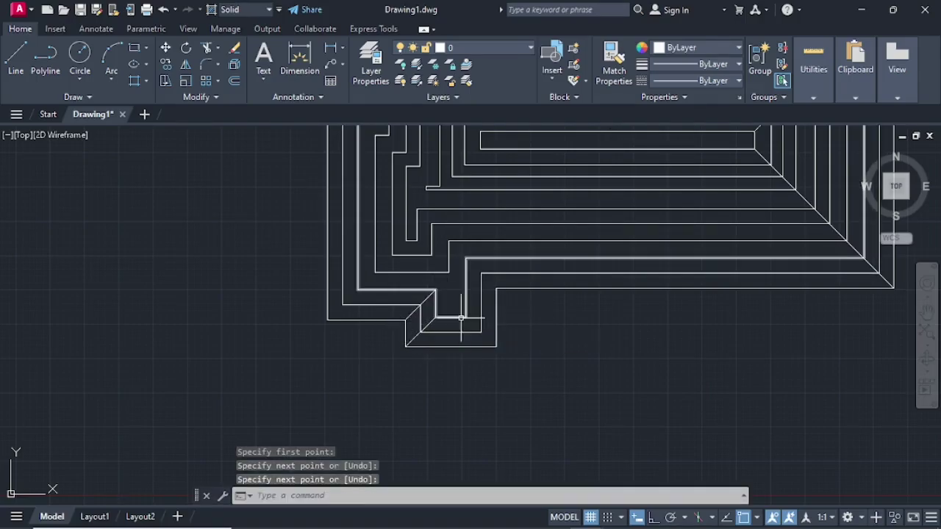
pyautogui.press('Return')
# - Draw the bottom projection's lower-right hip line to the second inner outline and the valley line from its right inside corner to the third
pyautogui.press('Return')
pyautogui.click(496, 347)
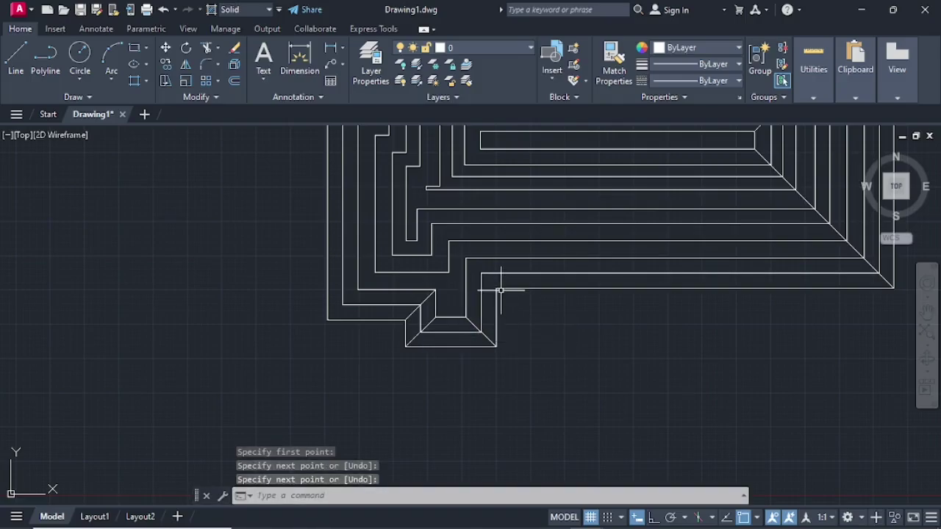
pyautogui.press('Return')
pyautogui.click(480, 274)
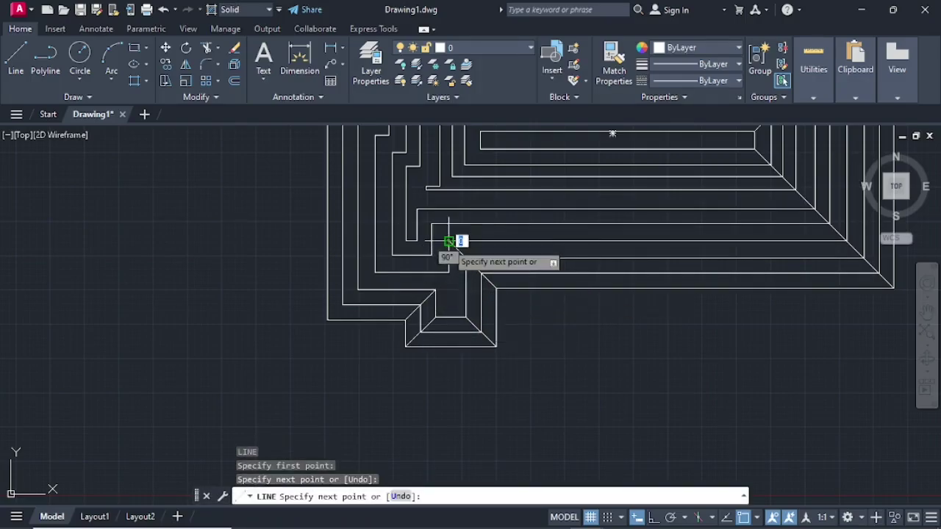
pyautogui.click(449, 241)
pyautogui.press('Return')
# - Draw a diagonal hip line from the third inner outline's corner above the bottom projection to the fifth inner outline's matching corner
pyautogui.press('Return')
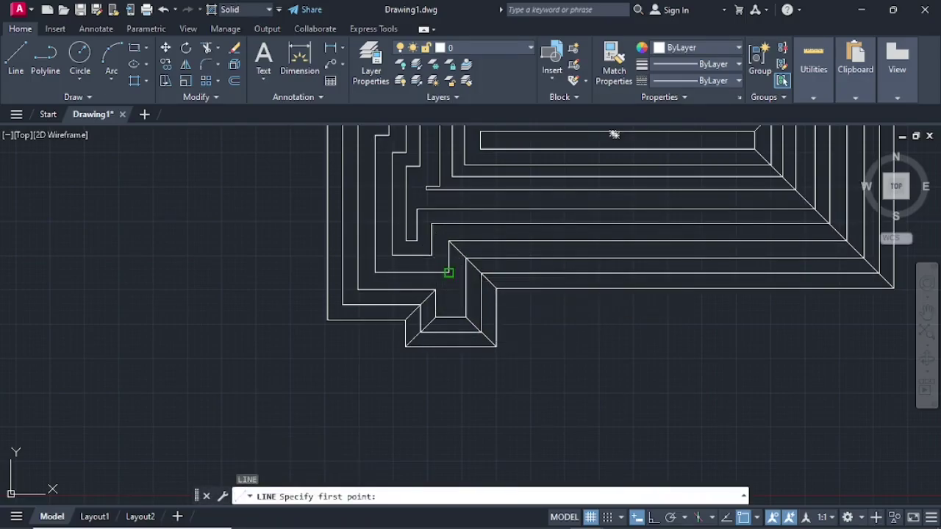
pyautogui.click(449, 273)
pyautogui.click(417, 240)
pyautogui.press('Return')
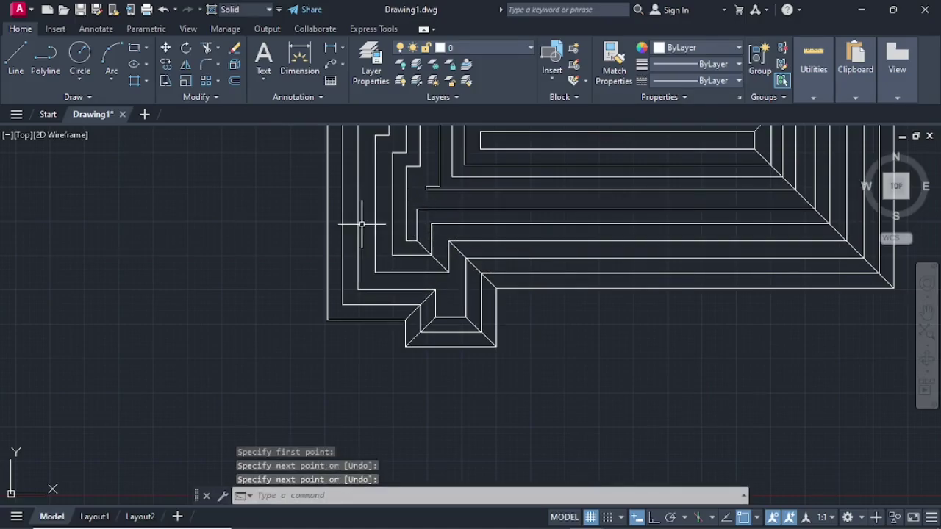
# - Draw a diagonal hip line from the outer outline's bottom-left corner to the fourth inner outline's matching corner
pyautogui.press('Return')
pyautogui.click(328, 319)
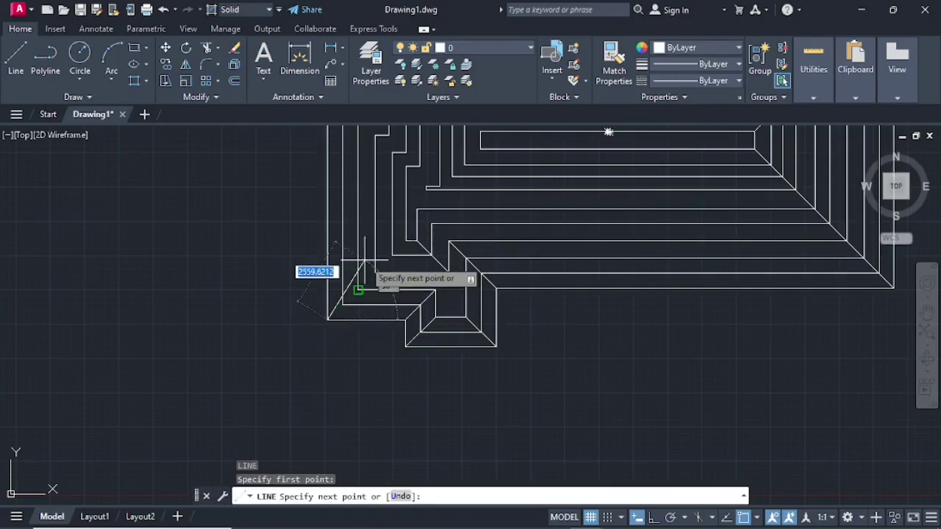
pyautogui.click(391, 256)
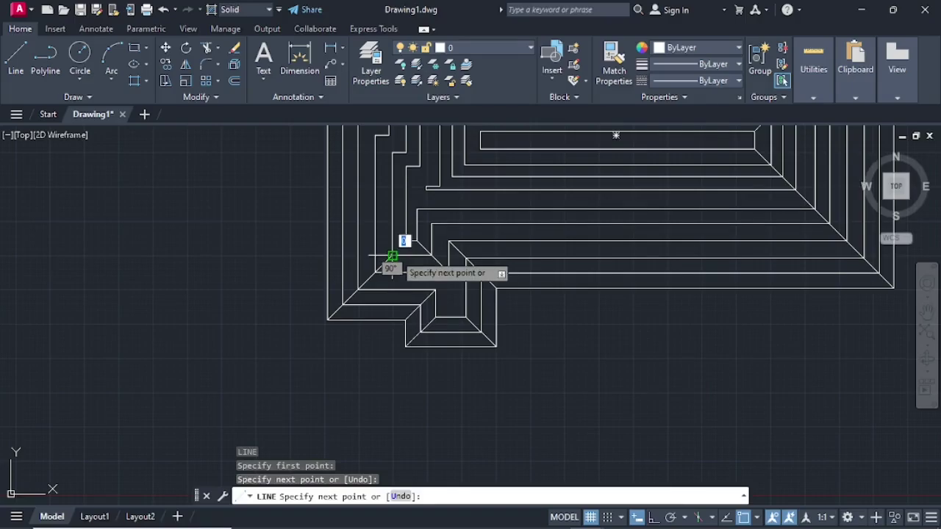
pyautogui.press('Return')
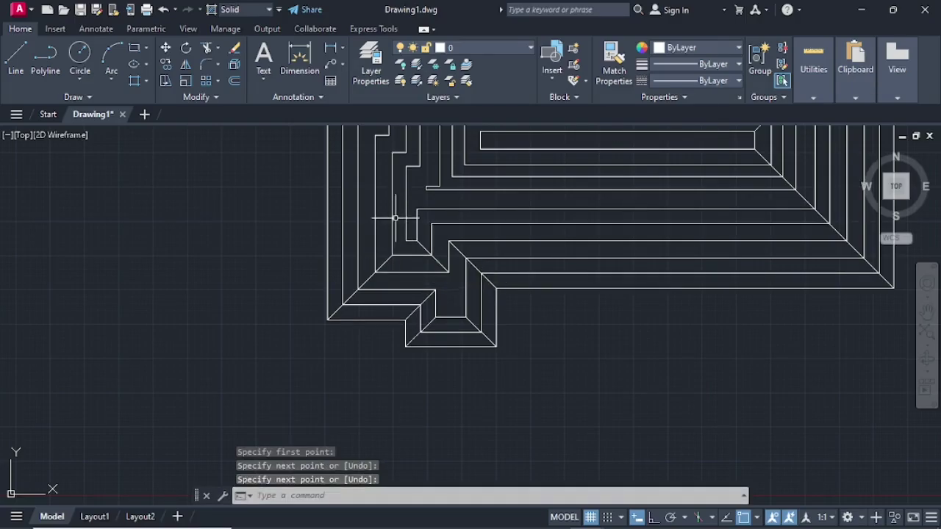
# - Draw a diagonal hip line from the outer corner of the left wall's step to the sixth inner outline's matching corner
pyautogui.moveTo(395, 220); pyautogui.dragTo(396, 332, button='middle')
pyautogui.press('Return')
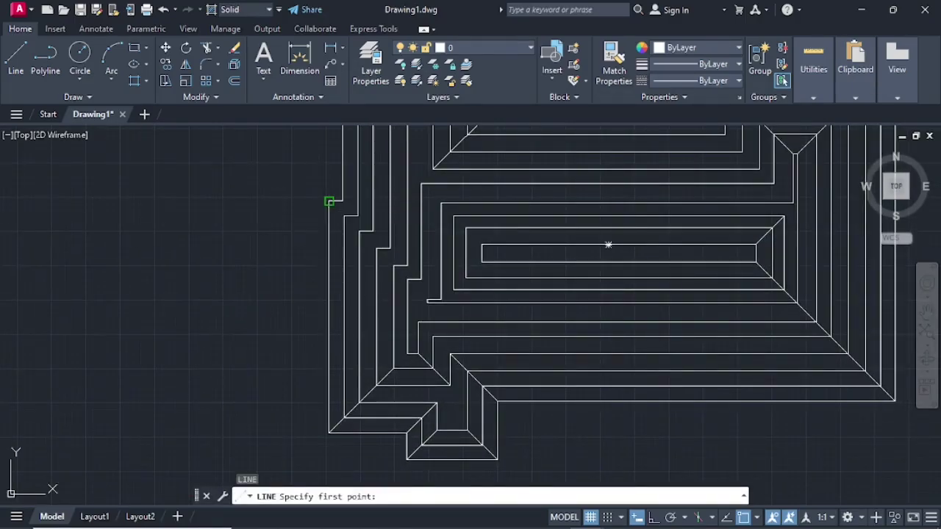
pyautogui.click(330, 200)
pyautogui.scroll(3, 421, 302)
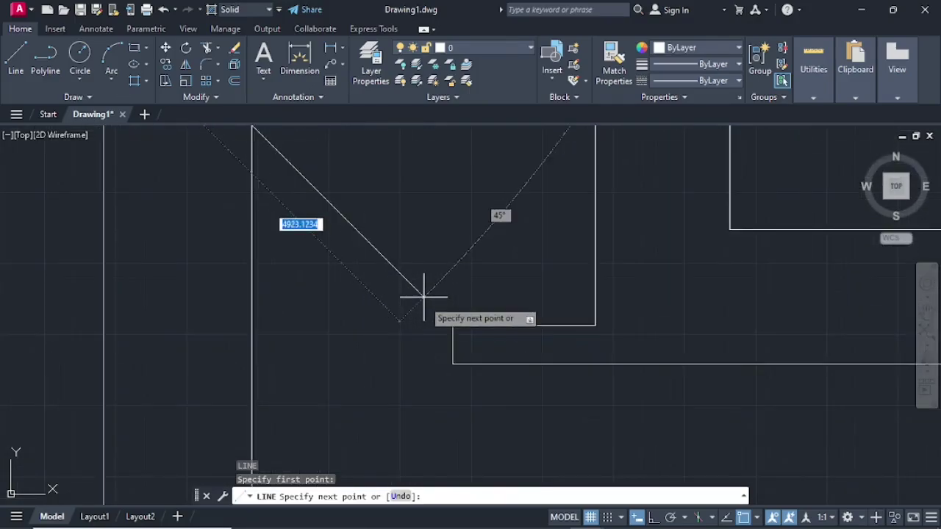
pyautogui.click(453, 325)
pyautogui.press('Return')
pyautogui.scroll(-2, 451, 261)
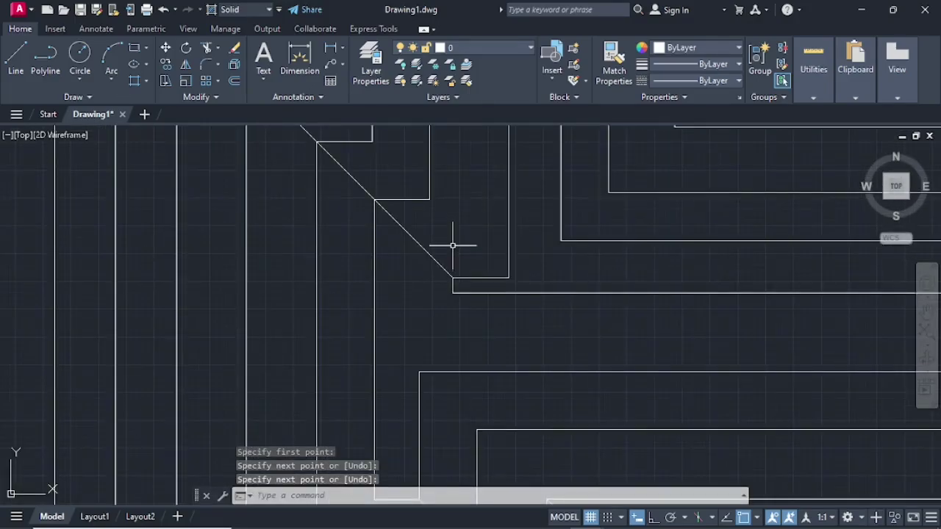
# - Draw a parallel diagonal valley line from the inside corner of the left wall's step to the sixth inner outline's matching corner
pyautogui.moveTo(452, 246)
pyautogui.mouseDown(button='middle')
pyautogui.moveTo(436, 333)
pyautogui.moveTo(383, 422)
pyautogui.mouseUp(button='middle')
pyautogui.scroll(-2, 202, 182)
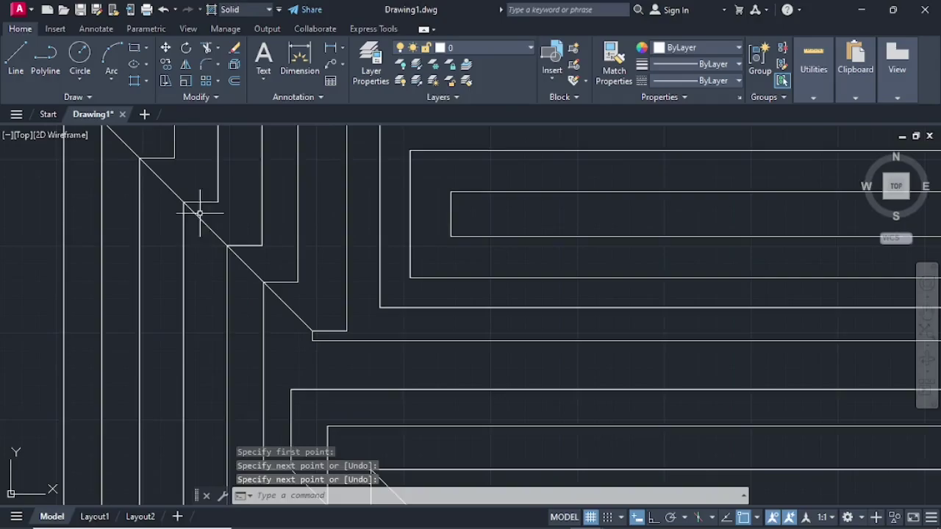
pyautogui.moveTo(199, 210); pyautogui.dragTo(219, 342, button='middle')
pyautogui.write('l')
pyautogui.press('Return')
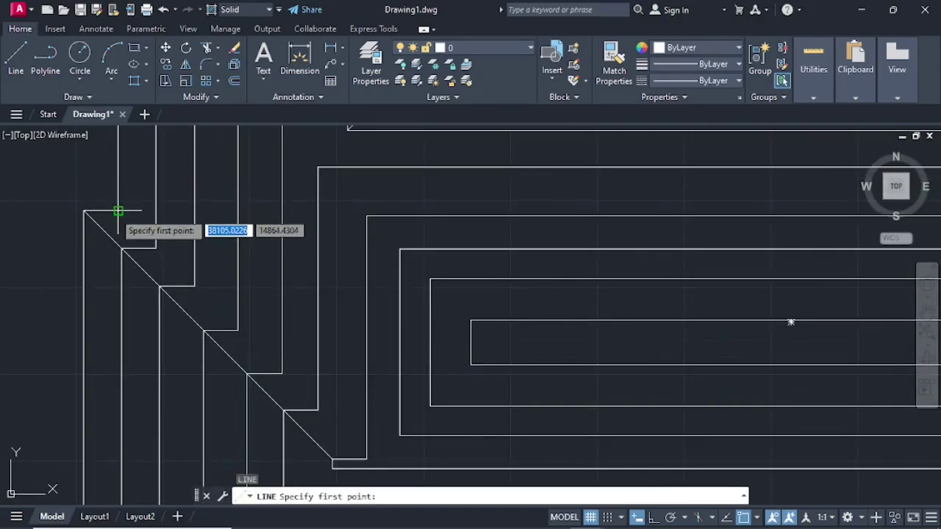
pyautogui.click(118, 211)
pyautogui.click(366, 456)
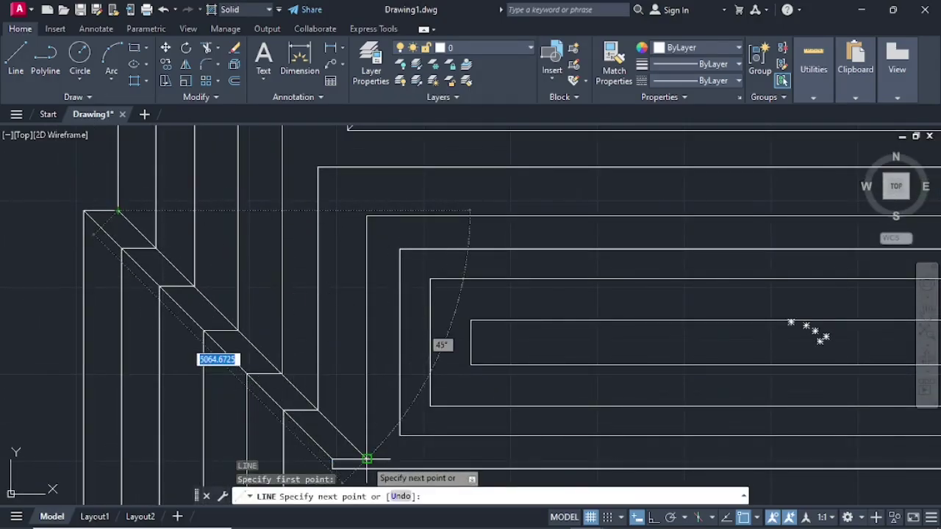
pyautogui.press('Return')
# - Draw a diagonal line from the innermost rectangle's top-left corner to the fifth inner outline's top-left corner
pyautogui.moveTo(327, 266); pyautogui.dragTo(368, 380, button='middle')
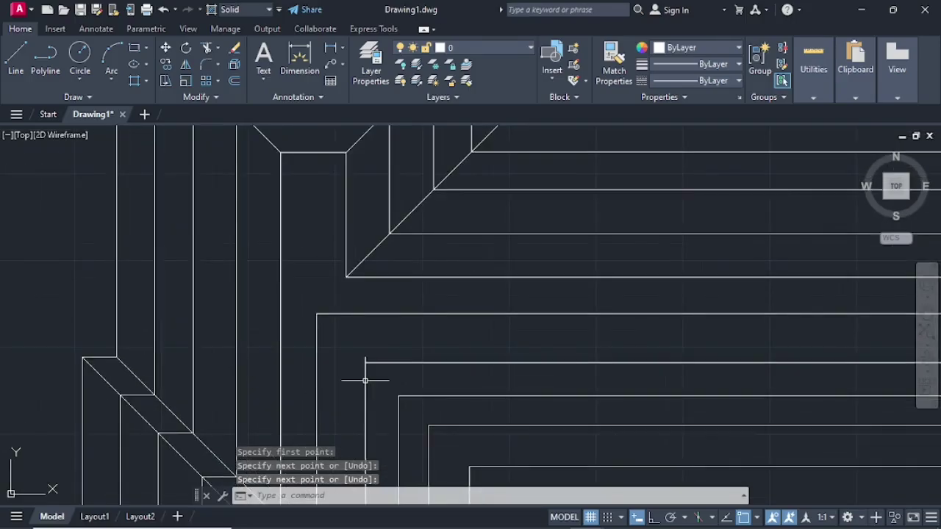
pyautogui.write('l')
pyautogui.press('Return')
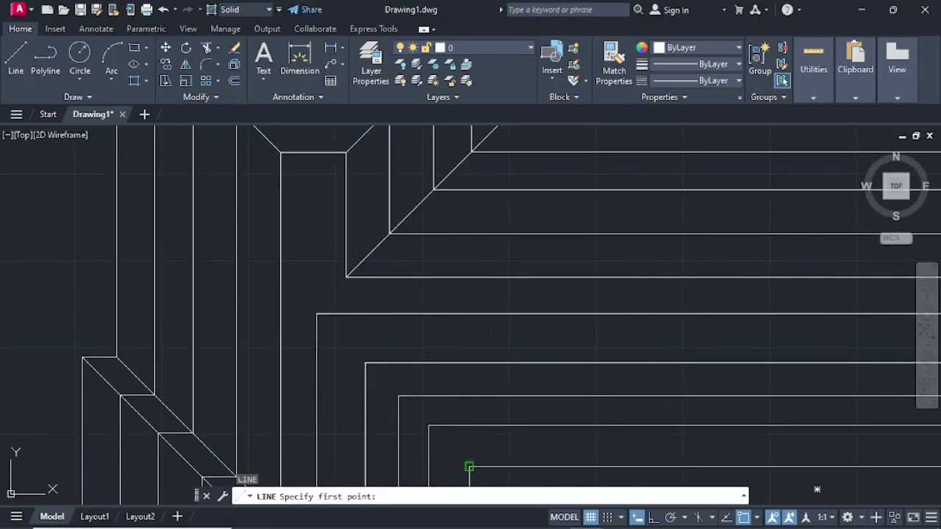
pyautogui.click(469, 467)
pyautogui.click(316, 316)
pyautogui.press('Return')
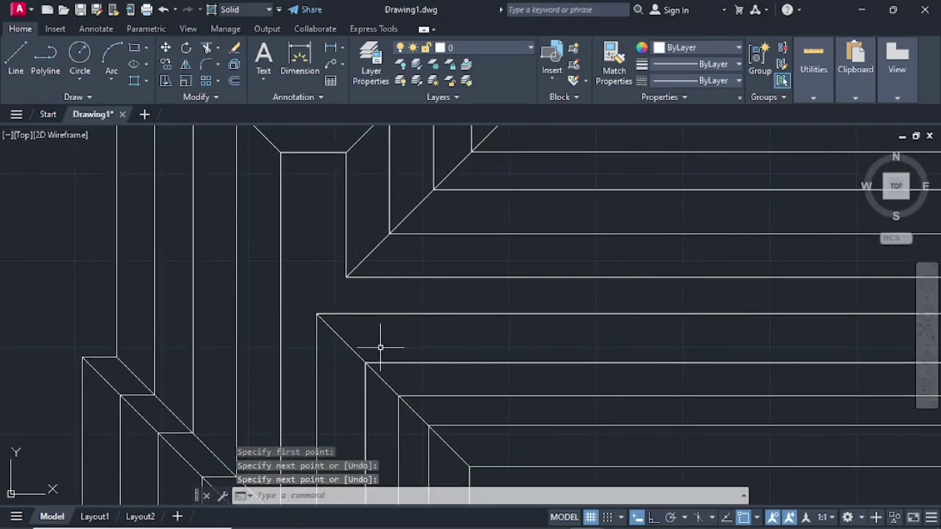
# - Draw a diagonal hip line from the innermost rectangle's bottom-left corner to the seventh inner outline's bottom-left corner
pyautogui.scroll(-2, 378, 346)
pyautogui.moveTo(375, 336); pyautogui.dragTo(354, 216, button='middle')
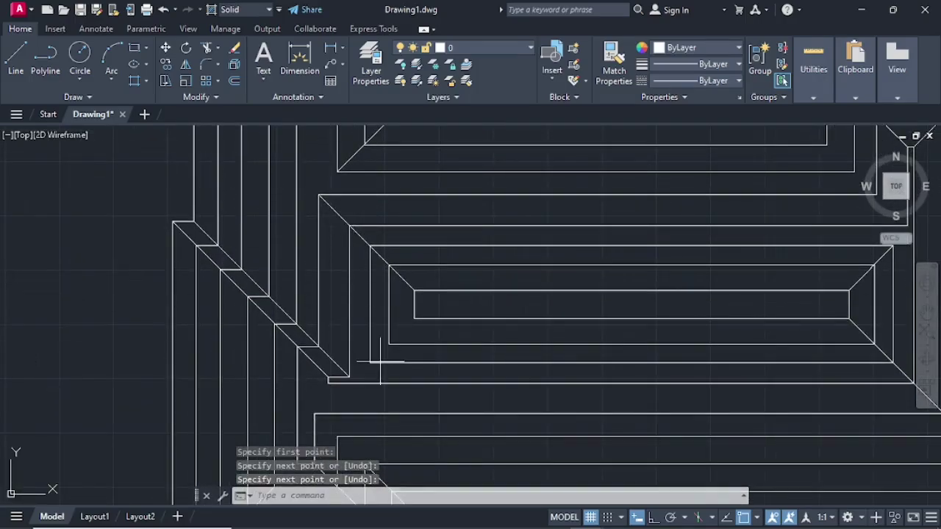
pyautogui.press('Return')
pyautogui.click(414, 318)
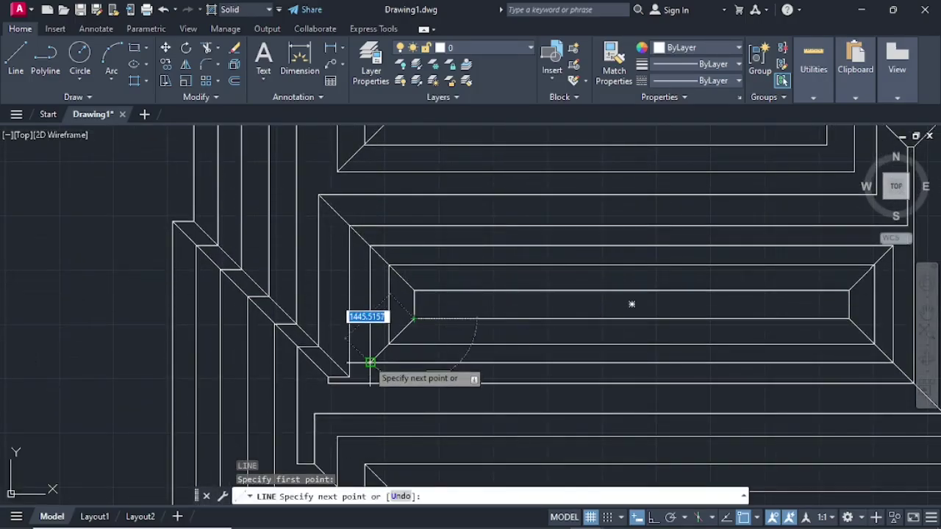
pyautogui.click(371, 362)
pyautogui.press('Return')
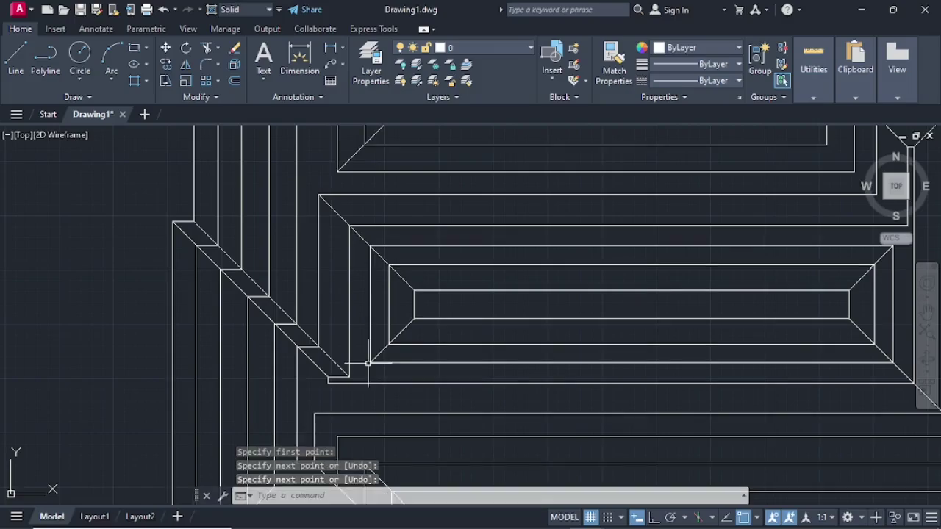
# - Draw a diagonal valley line from the inside corner beside the upper-right wing to the sixth inner outline's matching corner
pyautogui.scroll(-2, 470, 379)
pyautogui.moveTo(450, 401)
pyautogui.mouseDown(button='middle')
pyautogui.moveTo(419, 289)
pyautogui.moveTo(303, 460)
pyautogui.mouseUp(button='middle')
pyautogui.press('Return')
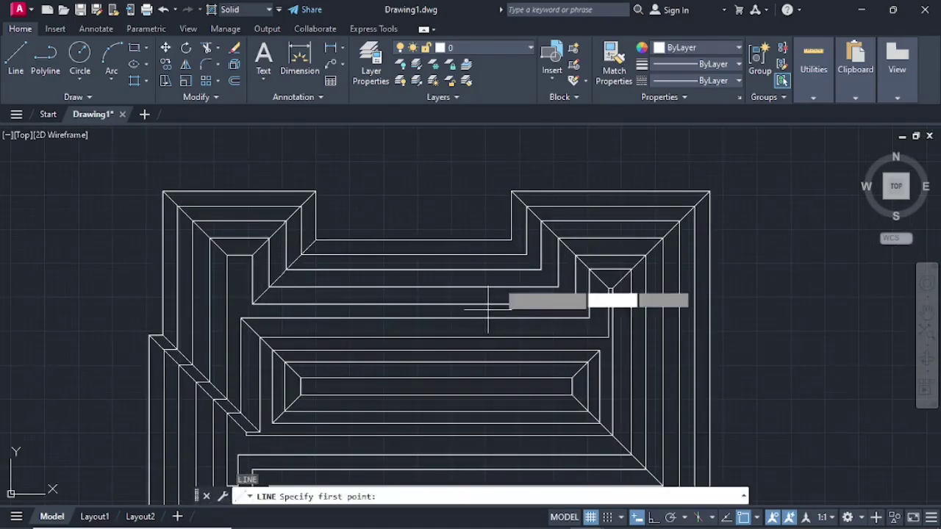
pyautogui.click(511, 241)
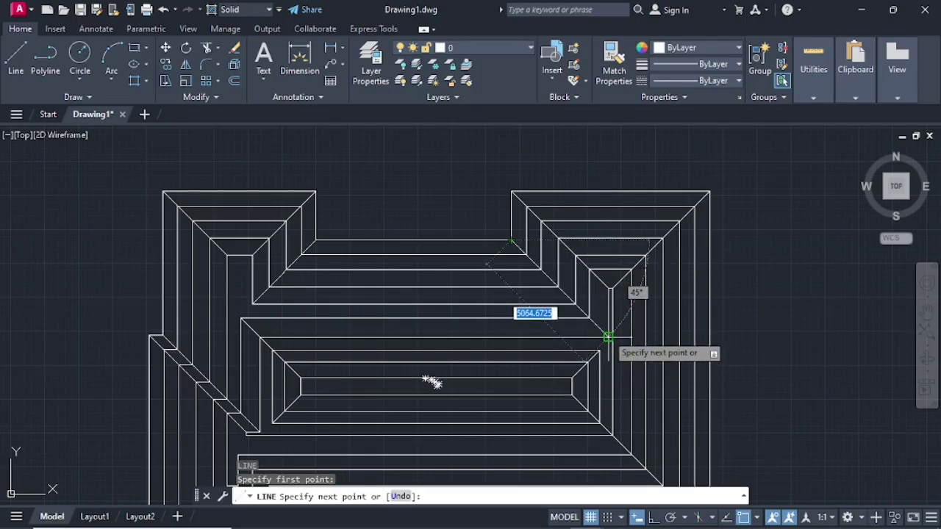
pyautogui.click(608, 336)
pyautogui.press('Return')
pyautogui.scroll(-3, 470, 344)
pyautogui.moveTo(449, 343); pyautogui.dragTo(437, 232, button='middle')
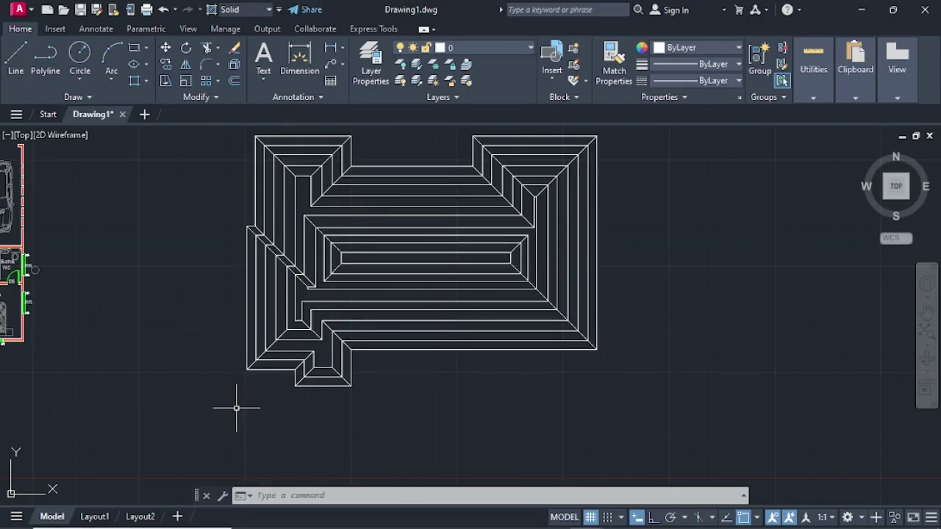
pyautogui.moveTo(236, 409); pyautogui.dragTo(289, 431, button='middle')
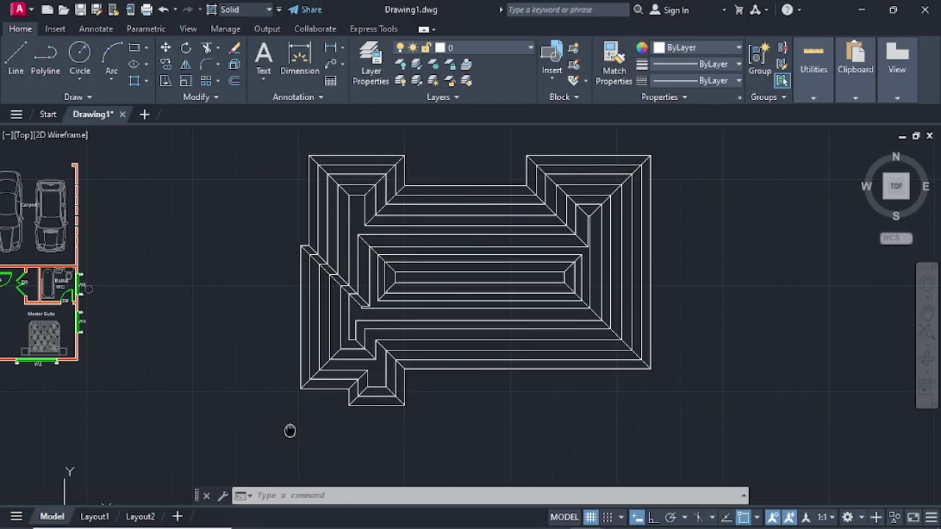
pyautogui.moveTo(289, 431); pyautogui.dragTo(288, 431, button='middle')
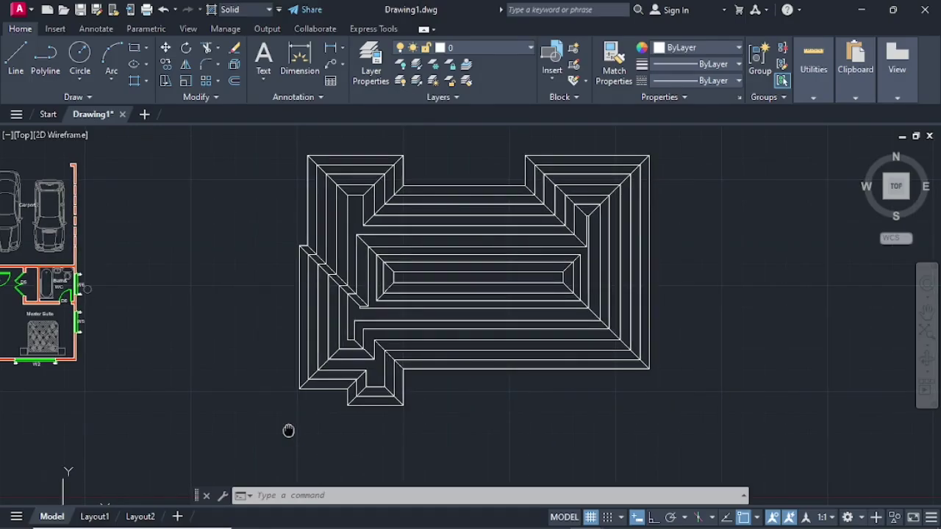
pyautogui.write('l')
pyautogui.press('Return')
pyautogui.scroll(5, 353, 327)
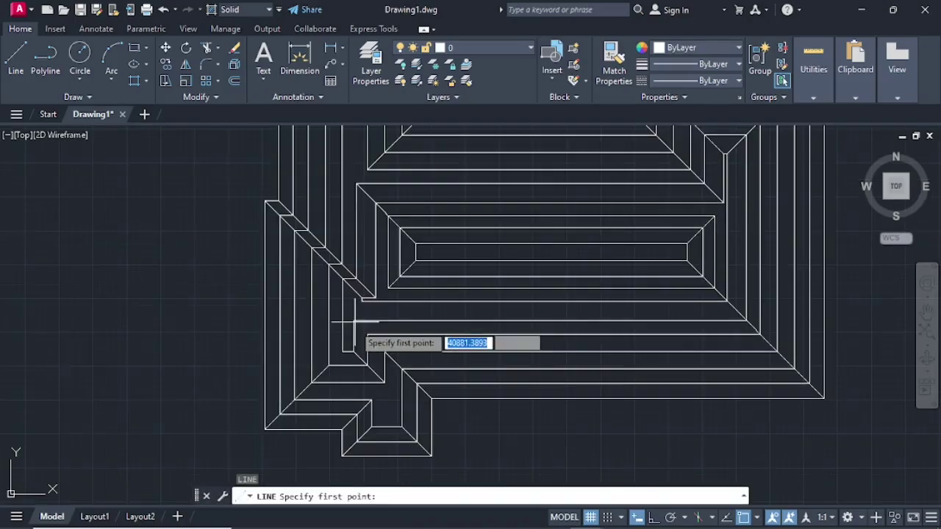
pyautogui.scroll(3, 414, 393)
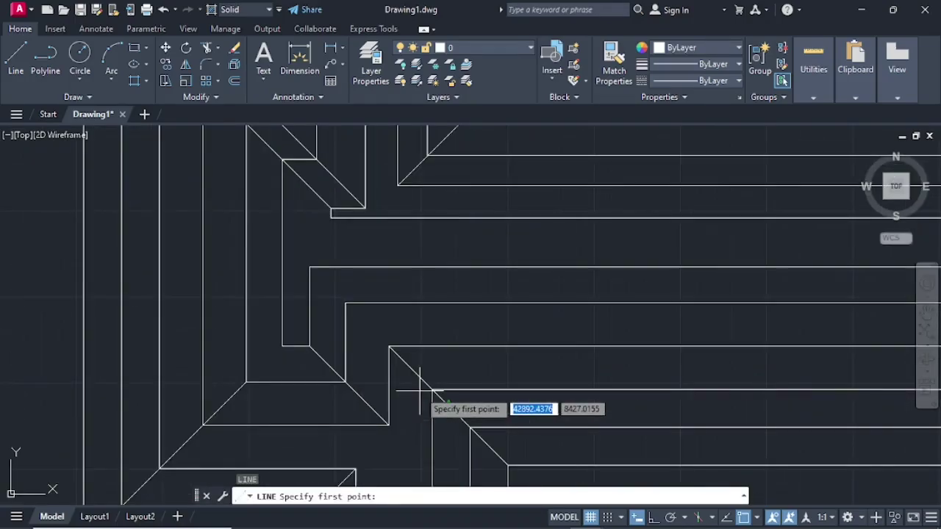
pyautogui.click(376, 345)
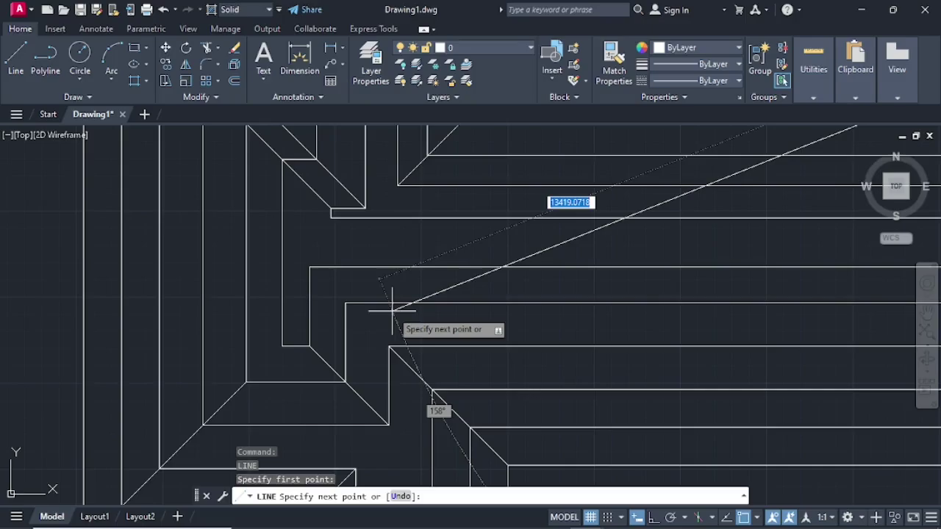
pyautogui.press('Escape')
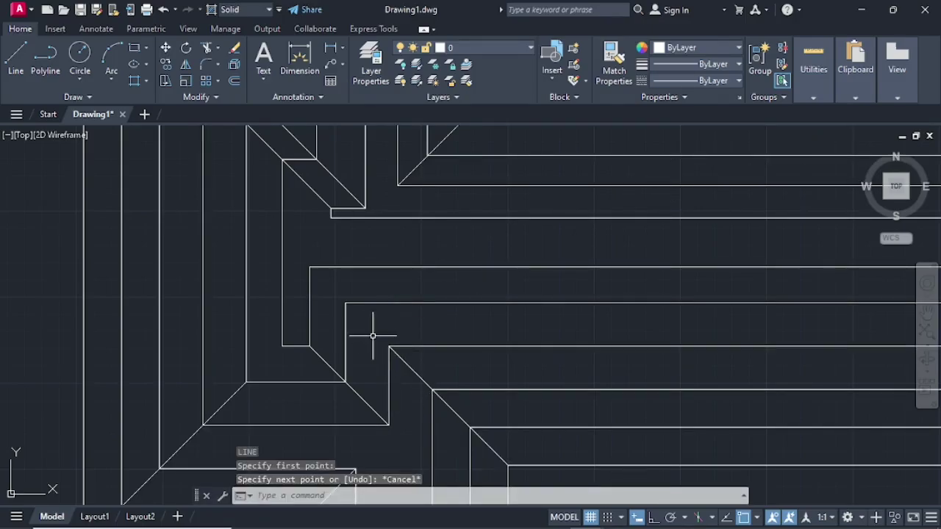
# - Continue the lower valley with a diagonal line from its upper end through the nested corners to the innermost one
pyautogui.press('space')
pyautogui.click(390, 347)
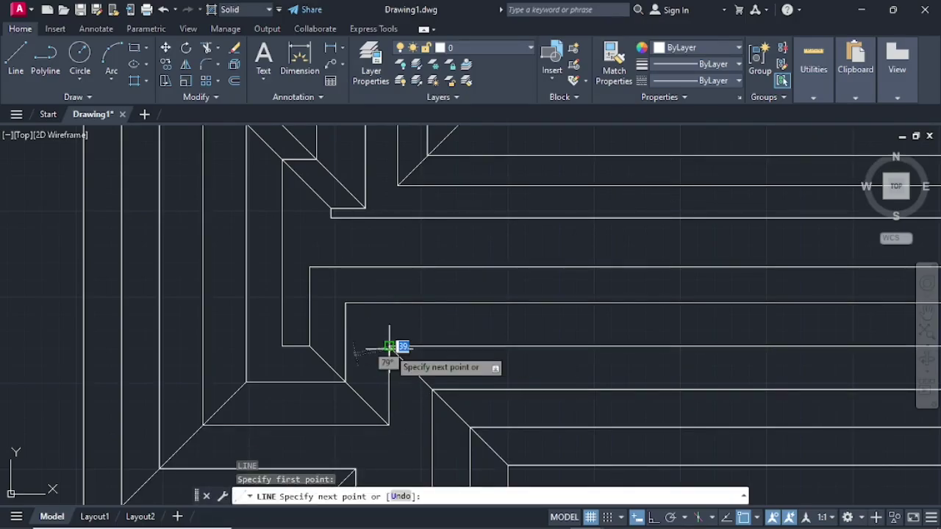
pyautogui.click(310, 266)
pyautogui.press('Return')
pyautogui.scroll(-2, 347, 332)
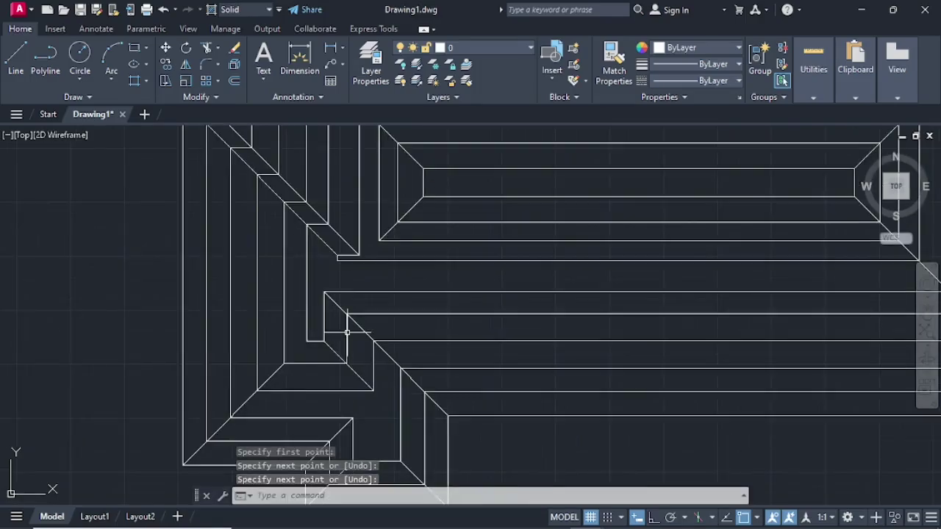
pyautogui.scroll(-2, 347, 332)
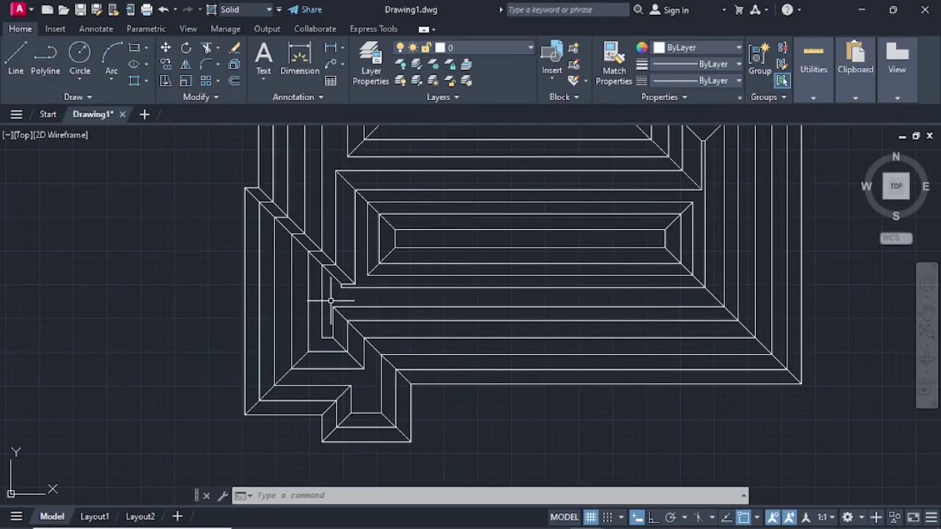
# - Using Fillet in Multiple mode with zero radius, join the lower-left wing's two hip lines at a sharp apex
pyautogui.write('F')
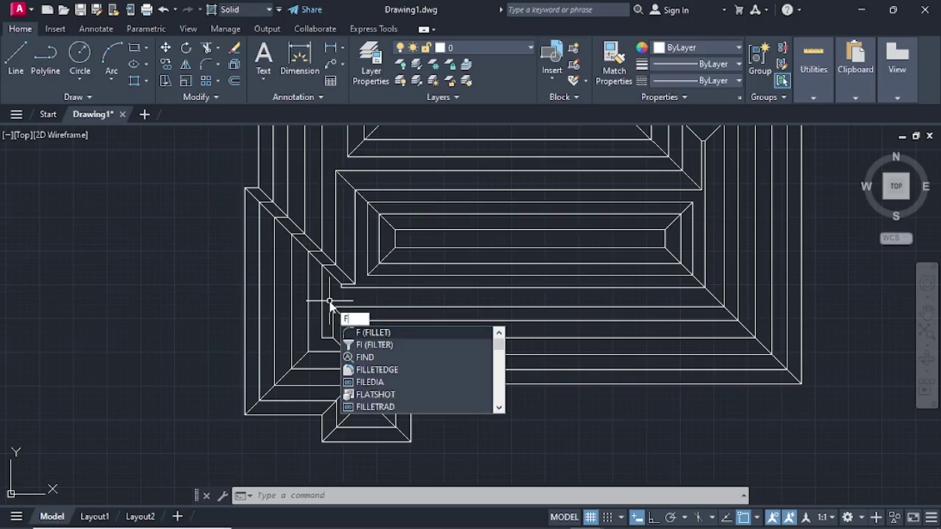
pyautogui.press('Return')
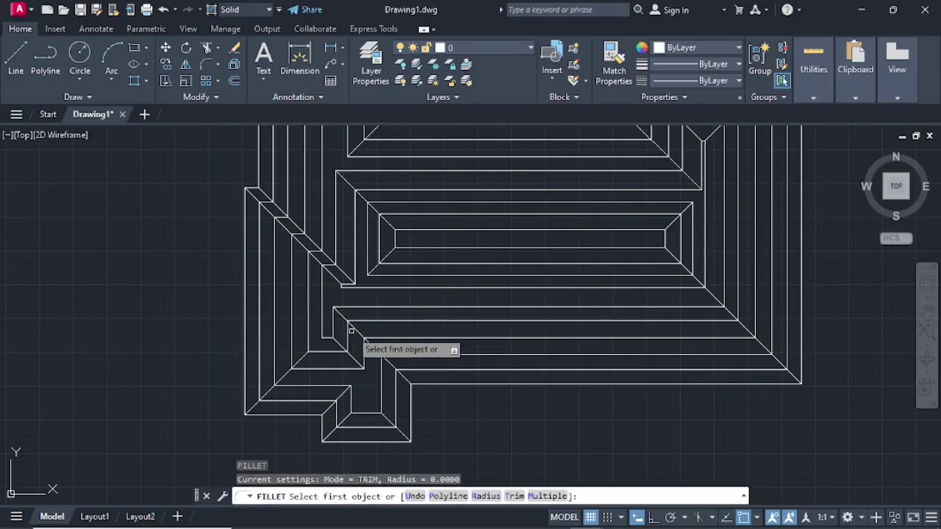
pyautogui.click(548, 496)
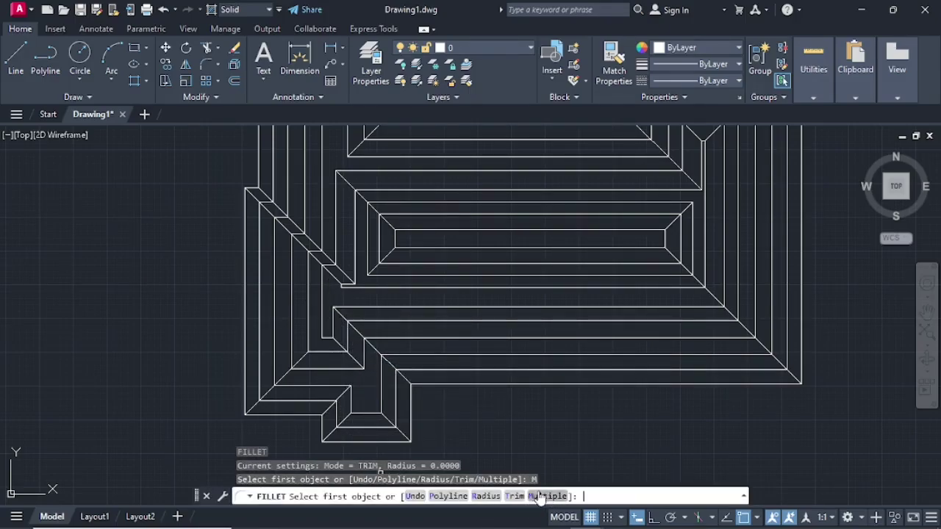
pyautogui.click(298, 362)
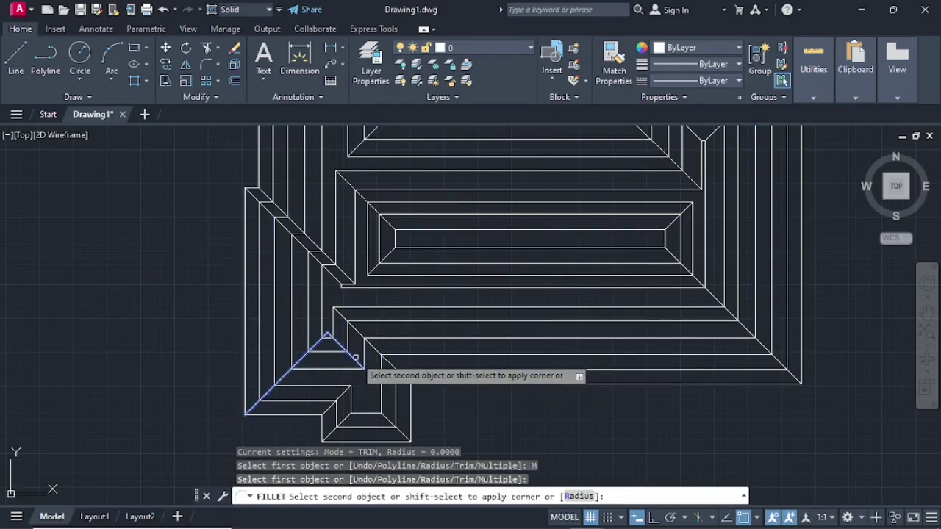
pyautogui.click(355, 358)
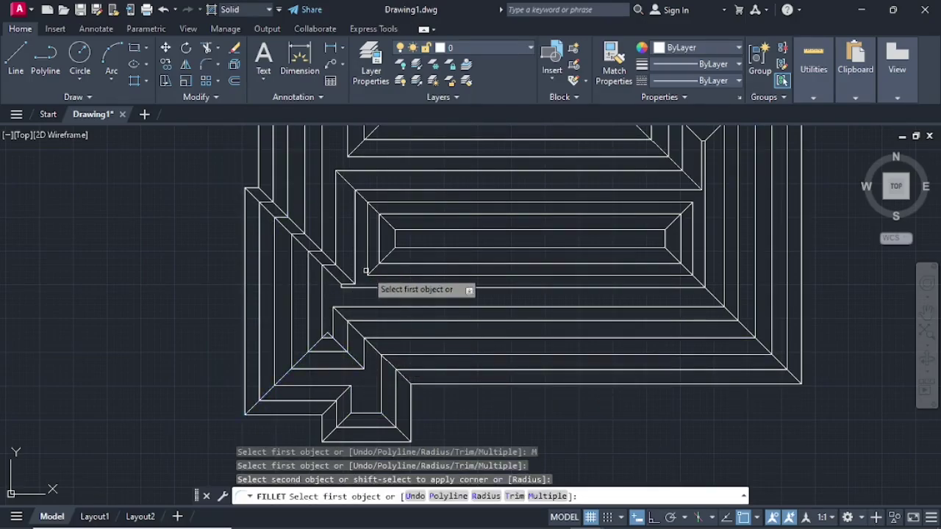
# - Fillet the paired hip lines at both ends of the central innermost rectangle to form sharp ridge-end points
pyautogui.click(386, 224)
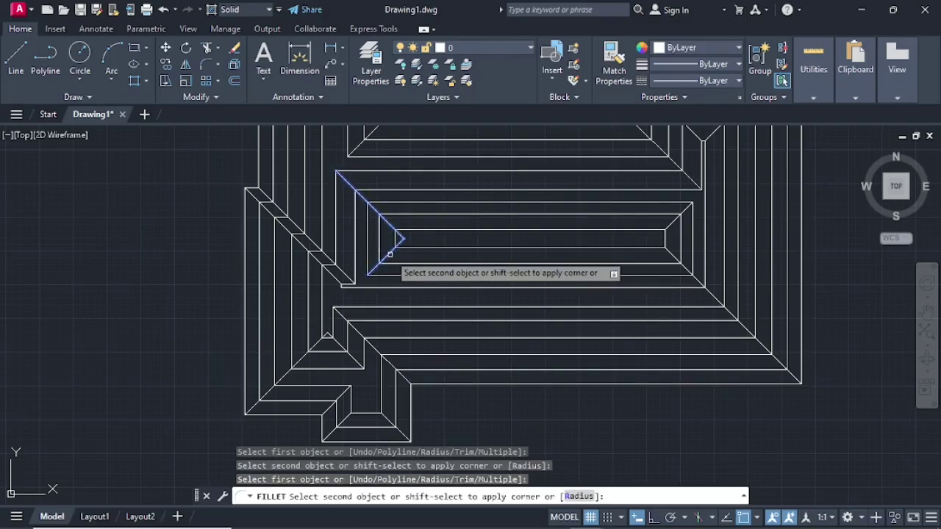
pyautogui.click(391, 245)
pyautogui.click(674, 221)
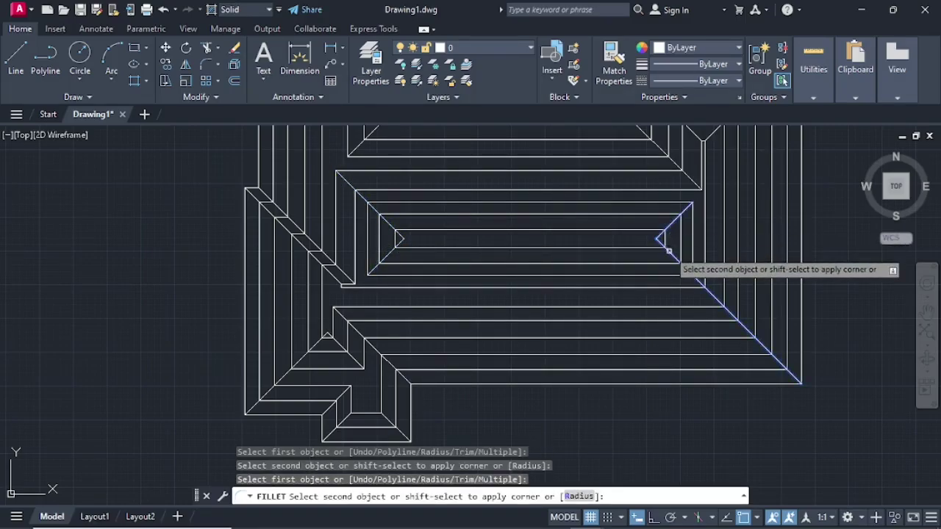
pyautogui.click(671, 253)
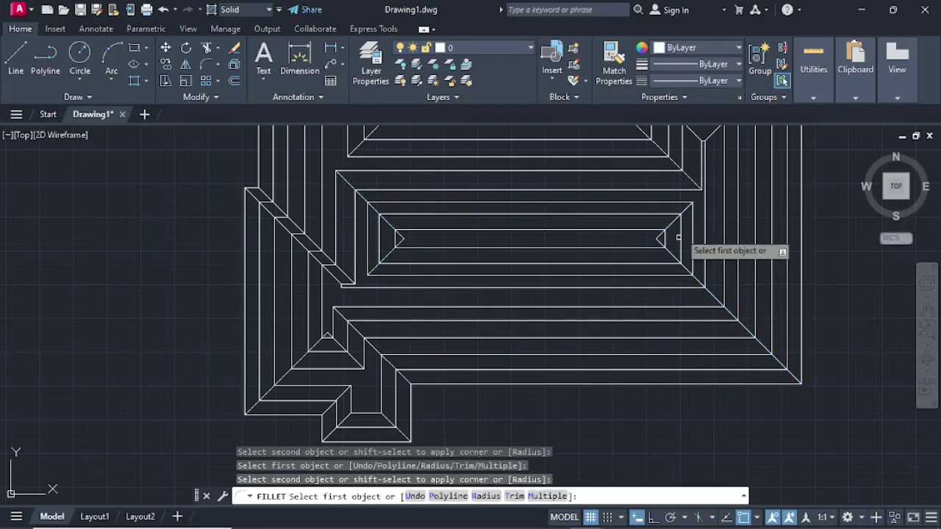
# - Fillet the converging hip lines of the upper-right wing and those of the upper-left wing to sharp apexes
pyautogui.click(694, 133)
pyautogui.click(701, 147)
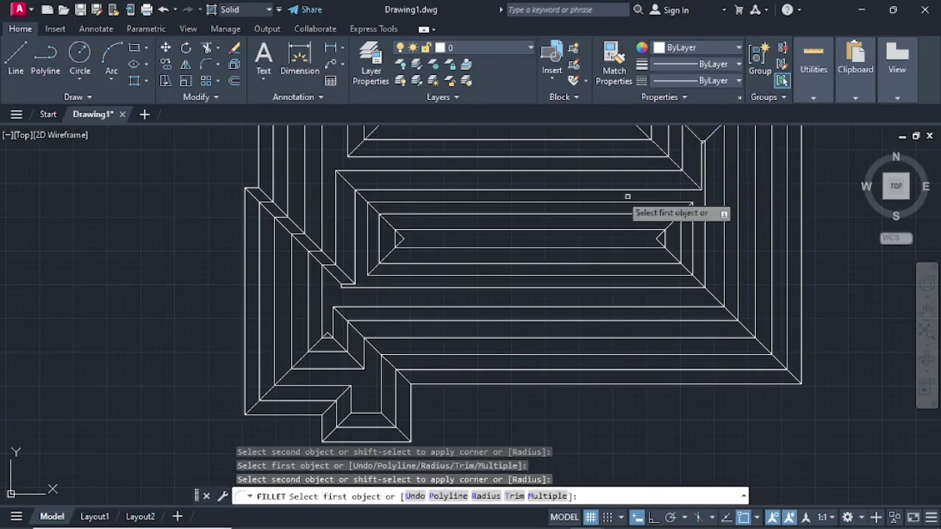
pyautogui.moveTo(297, 170); pyautogui.dragTo(328, 330, button='middle')
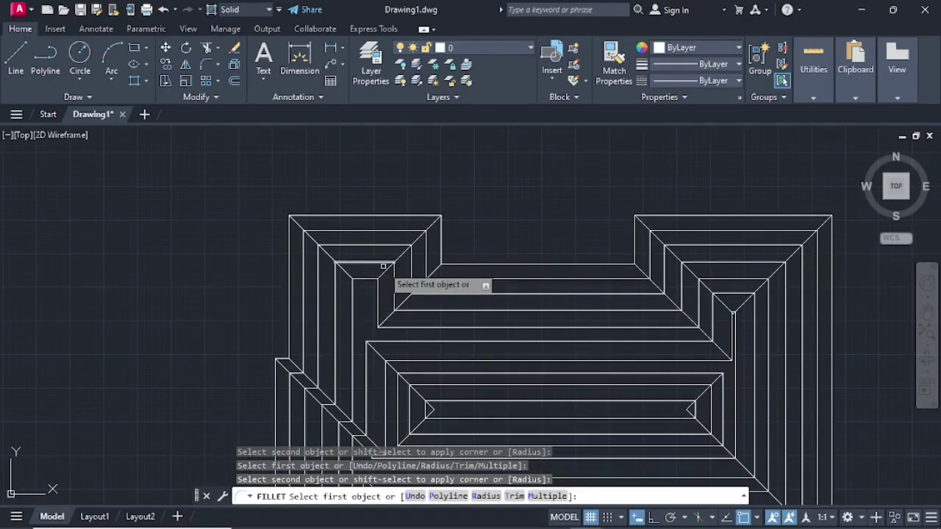
pyautogui.click(383, 272)
pyautogui.click(354, 276)
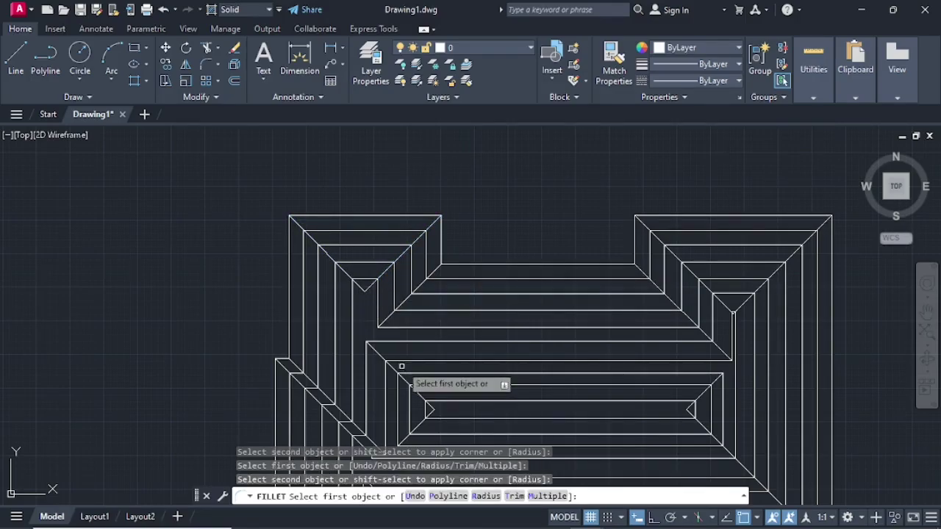
# - Fillet the upper-left and upper-right wings' inner valley lines to the central area's adjoining upper hip lines
pyautogui.click(389, 317)
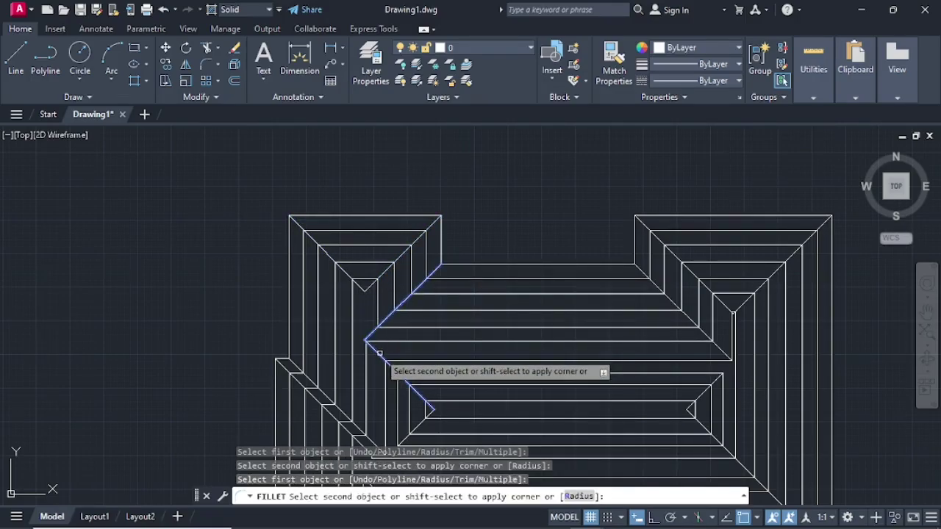
pyautogui.click(378, 346)
pyautogui.moveTo(746, 351); pyautogui.dragTo(706, 288, button='middle')
pyautogui.click(692, 296)
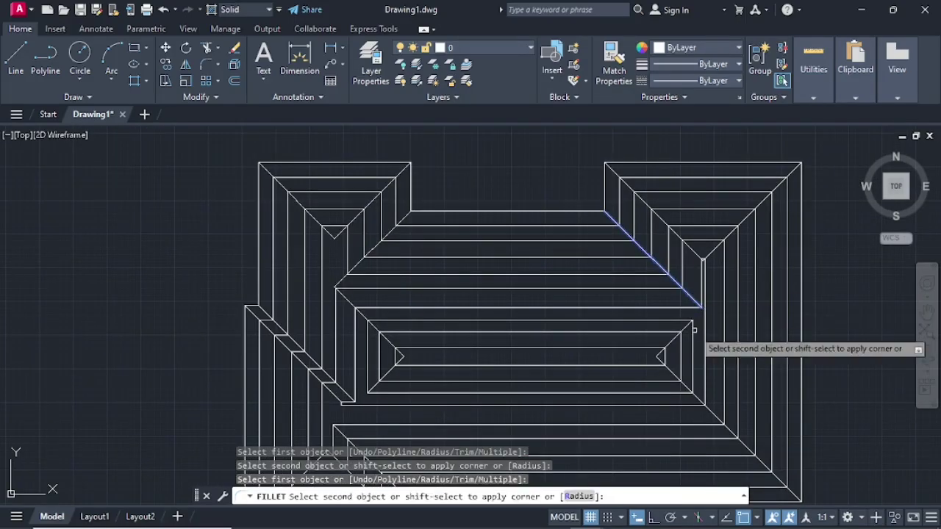
pyautogui.click(684, 329)
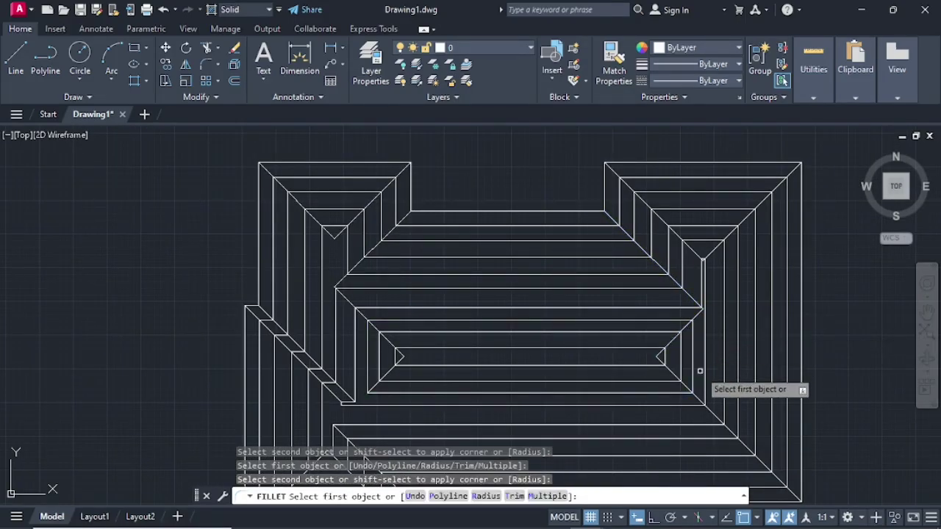
# - Fillet the small bottom wing's hip lines to an apex and join its left valley line to the lower-left wing's right hip
pyautogui.moveTo(717, 353)
pyautogui.mouseDown(button='middle')
pyautogui.moveTo(699, 257)
pyautogui.moveTo(815, 204)
pyautogui.moveTo(784, 221)
pyautogui.mouseUp(button='middle')
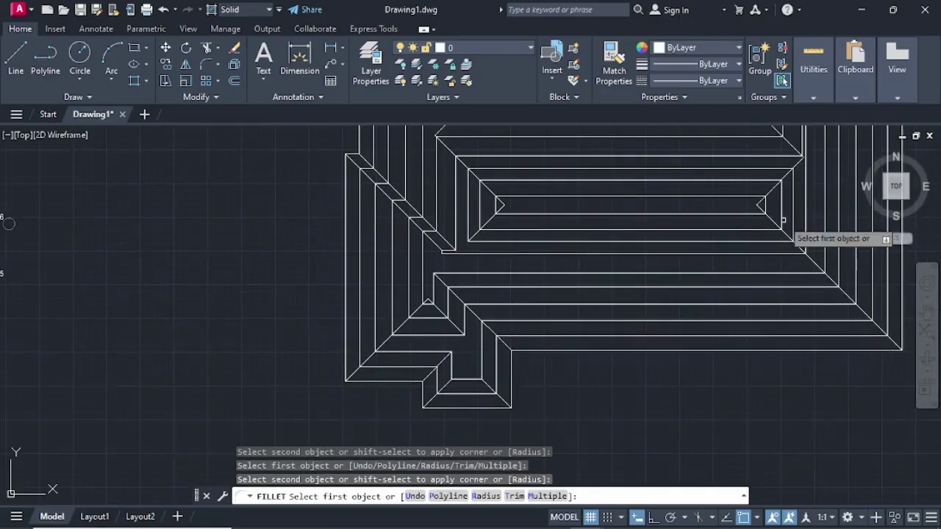
pyautogui.click(446, 384)
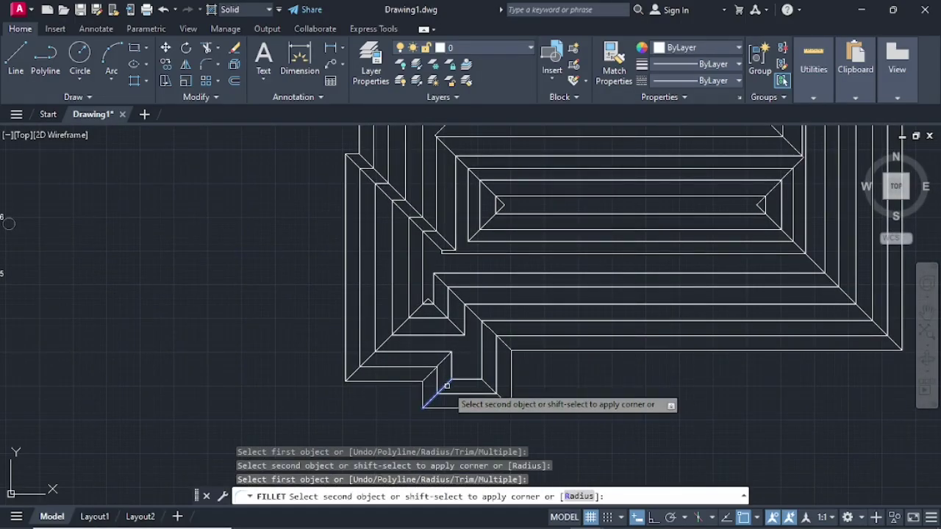
pyautogui.click(487, 385)
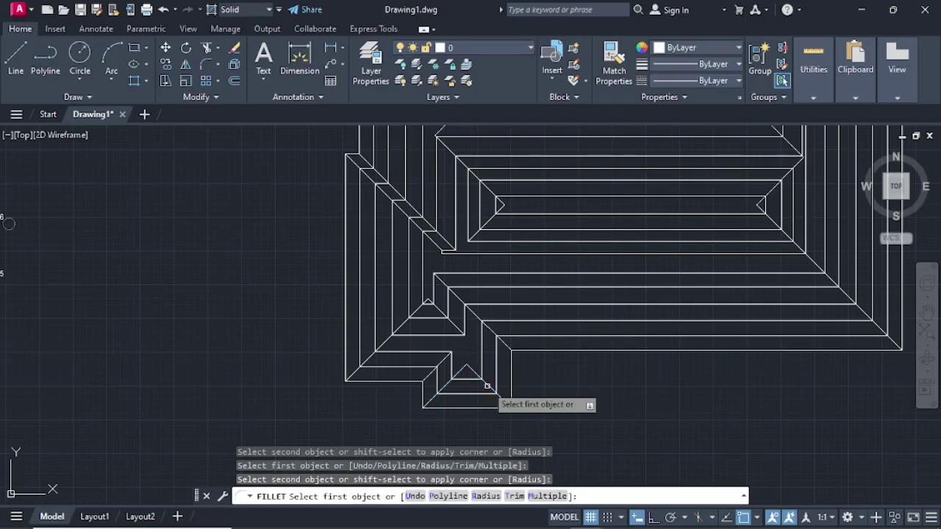
pyautogui.click(446, 360)
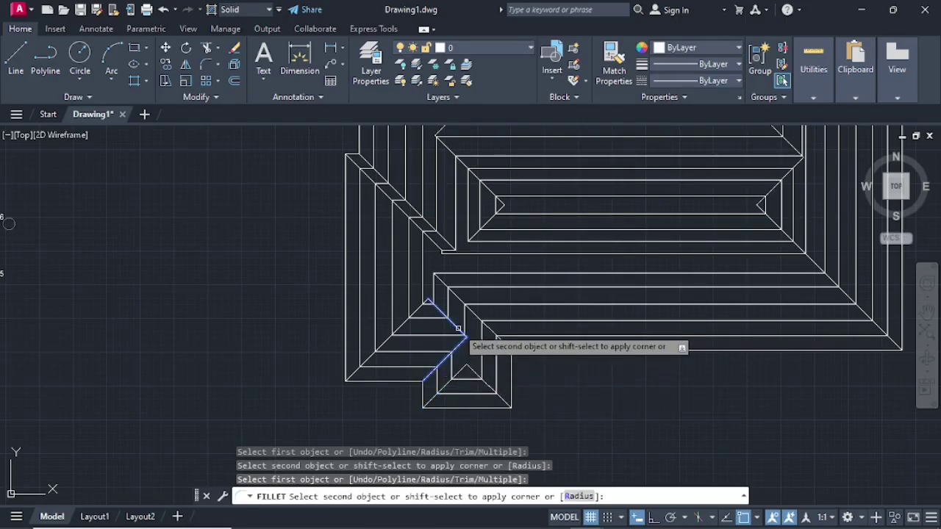
pyautogui.click(457, 329)
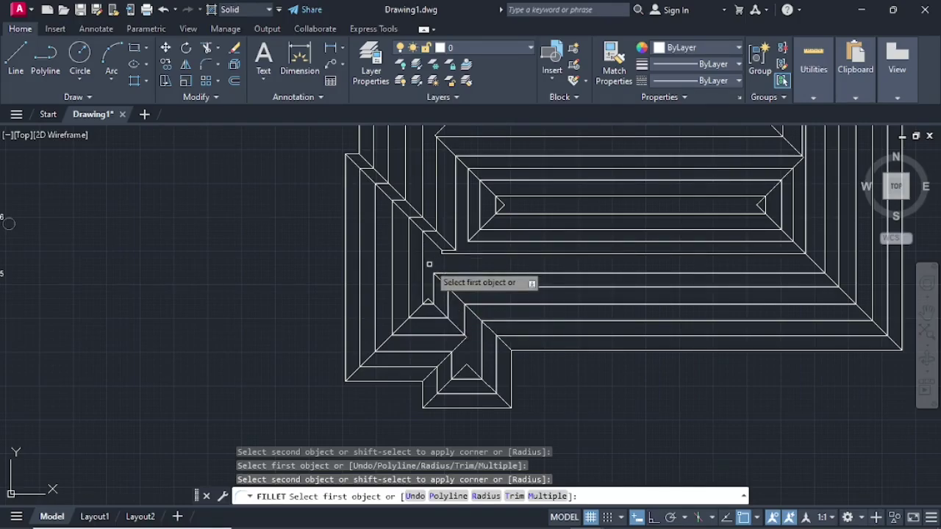
# - Fillet the central area's lower-left hip line to the upper diagonal valley line from the left wall's step
pyautogui.click(473, 236)
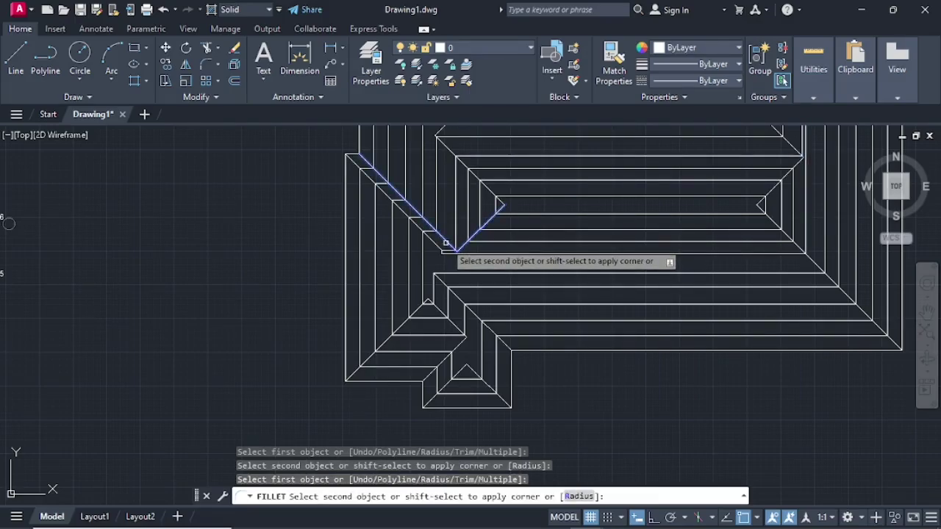
pyautogui.click(445, 243)
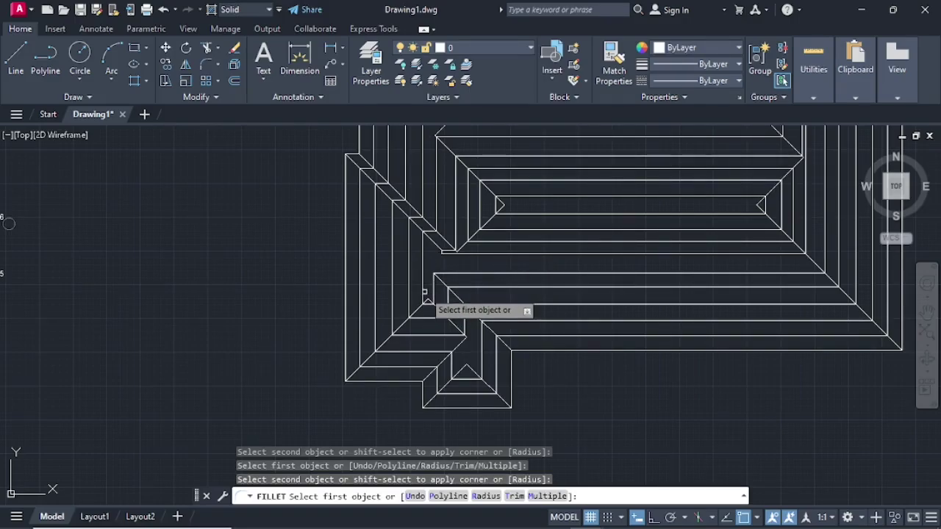
pyautogui.press('Escape')
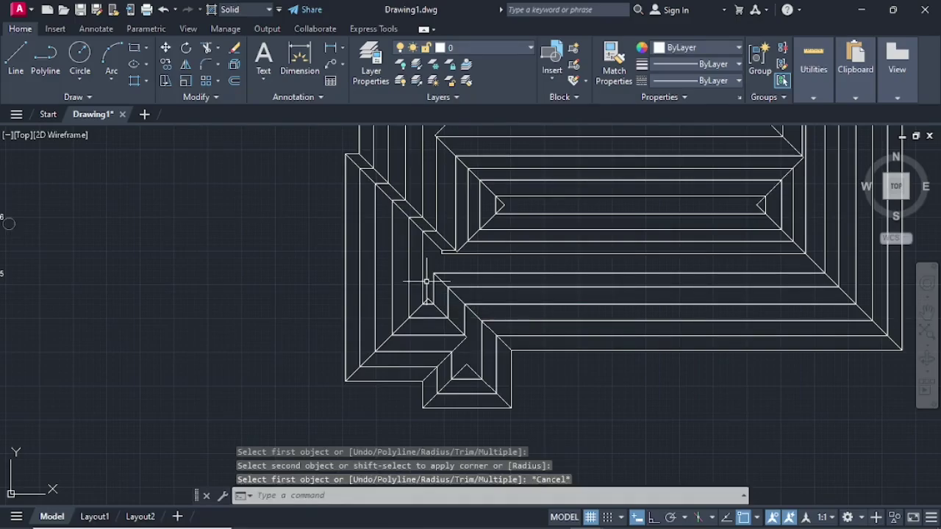
# - Draw a vertical ridge line from the small bottom wing's apex up to the junction of its left valley and the neighbouring hip
pyautogui.click(14, 58)
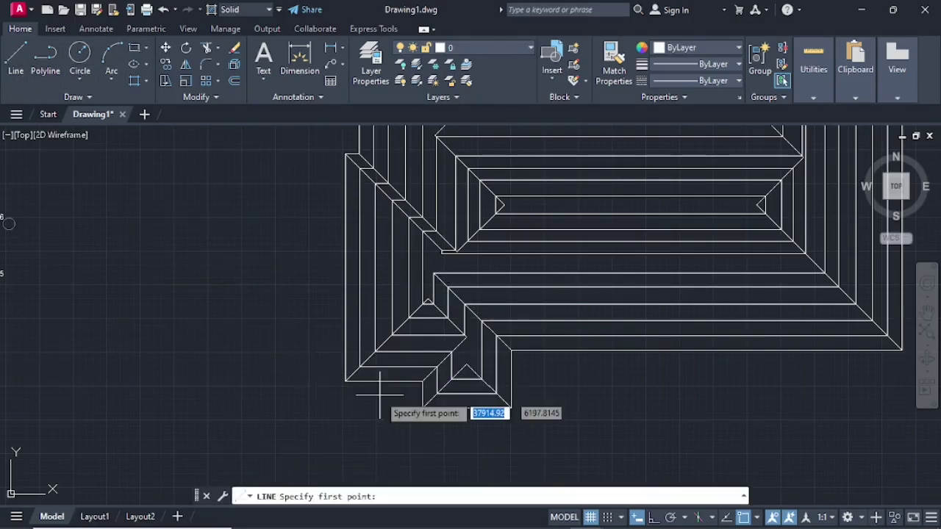
pyautogui.click(465, 366)
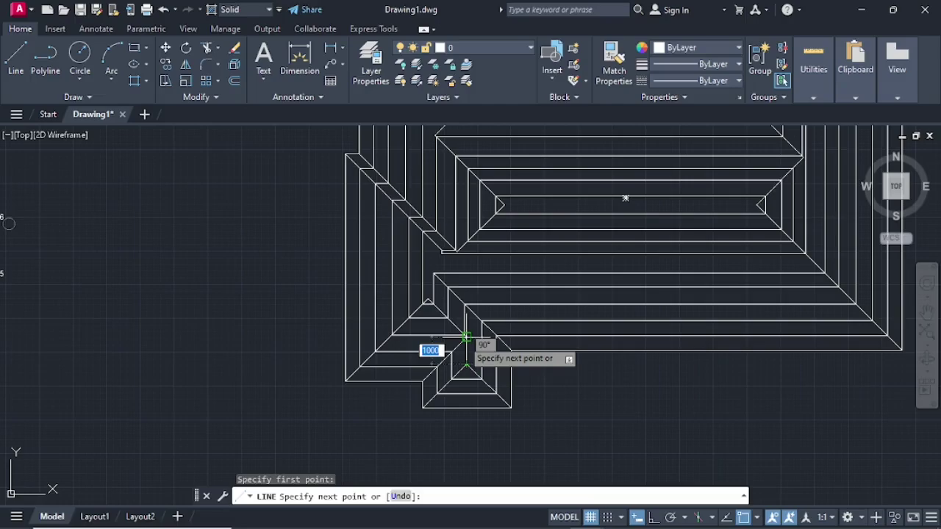
pyautogui.click(463, 338)
pyautogui.press('Return')
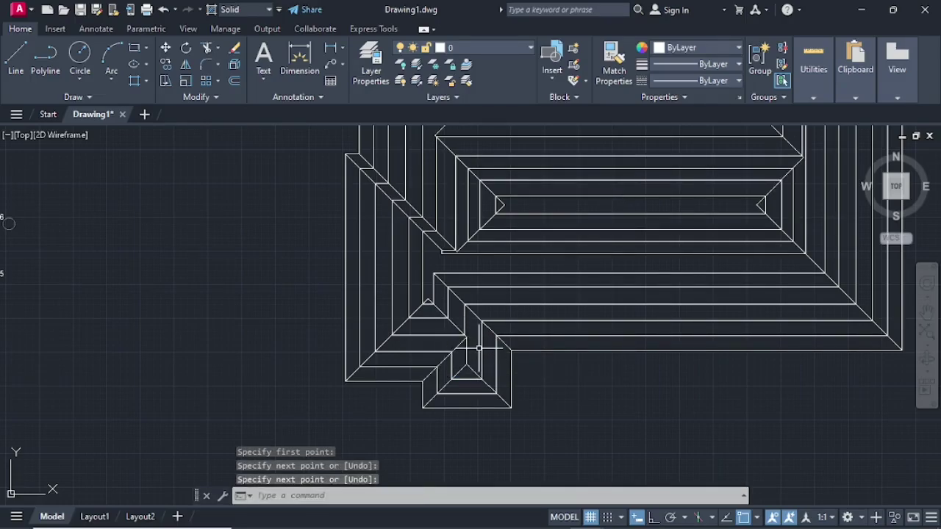
pyautogui.moveTo(478, 348); pyautogui.dragTo(359, 348, button='middle')
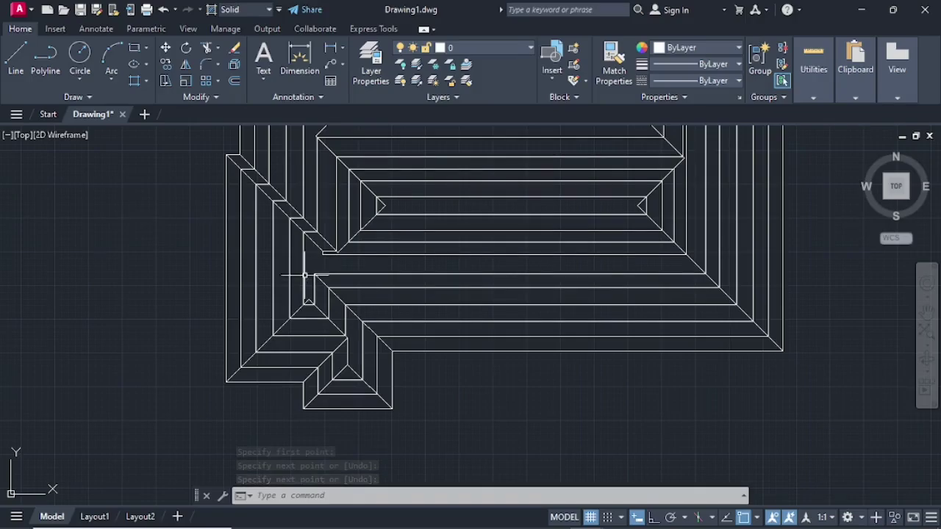
pyautogui.press('l')
pyautogui.press('Return')
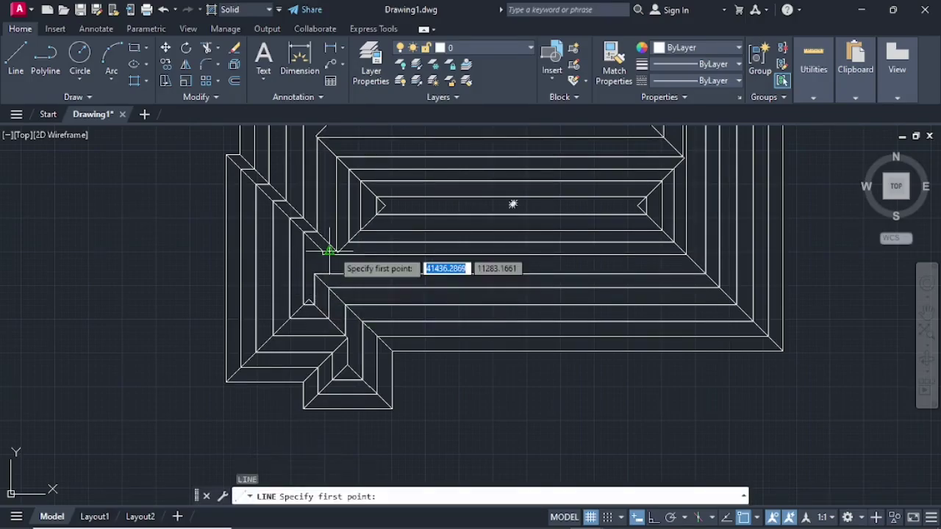
pyautogui.scroll(5, 330, 252)
pyautogui.click(301, 236)
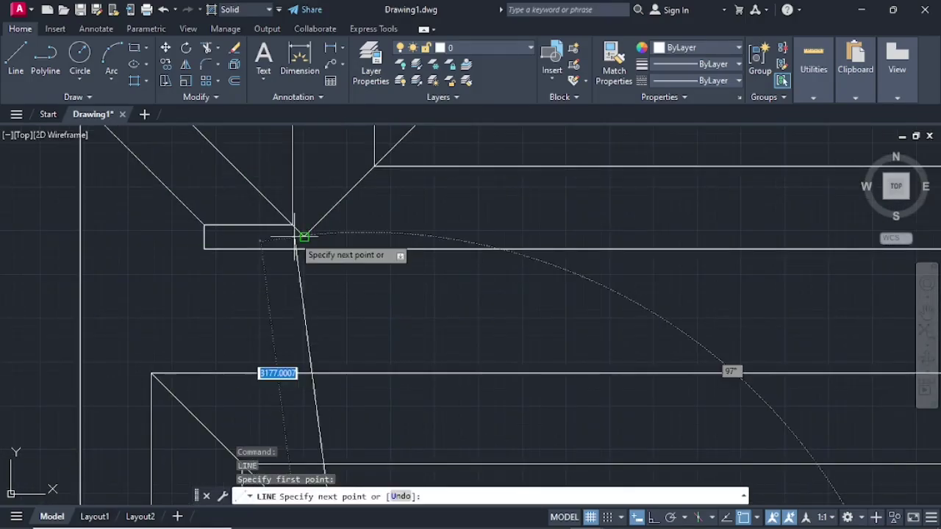
pyautogui.press('Escape')
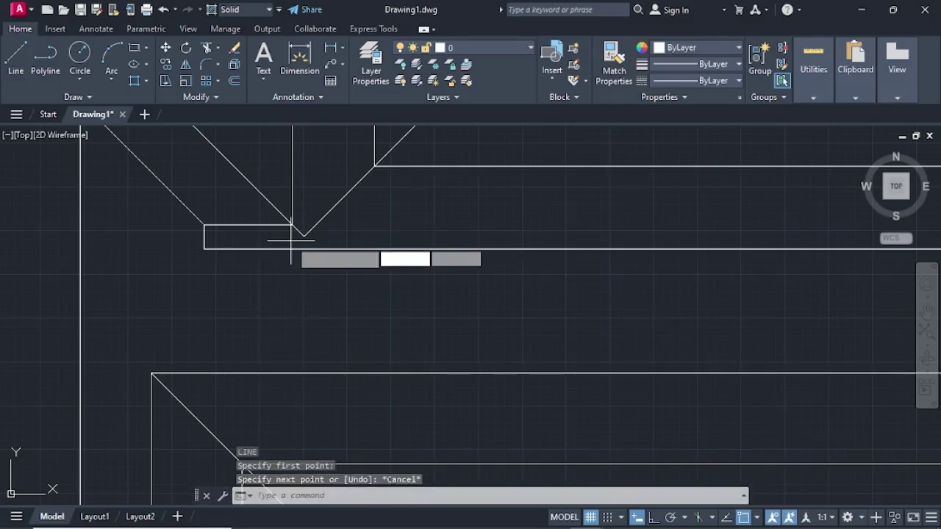
# - With Ortho on, draw a short horizontal ridge line leftward from the junction of the central area's lower-left hip and the diagonal valley
pyautogui.press('Return')
pyautogui.click(303, 236)
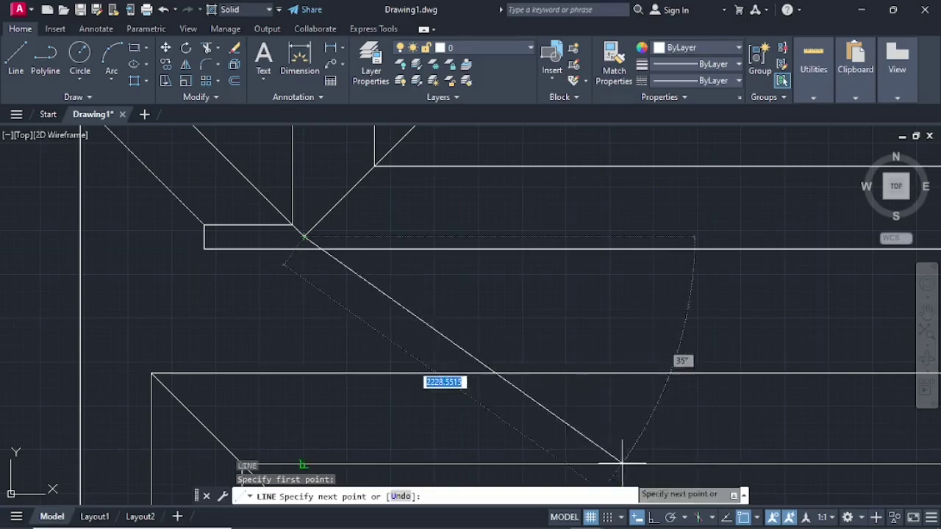
pyautogui.click(654, 518)
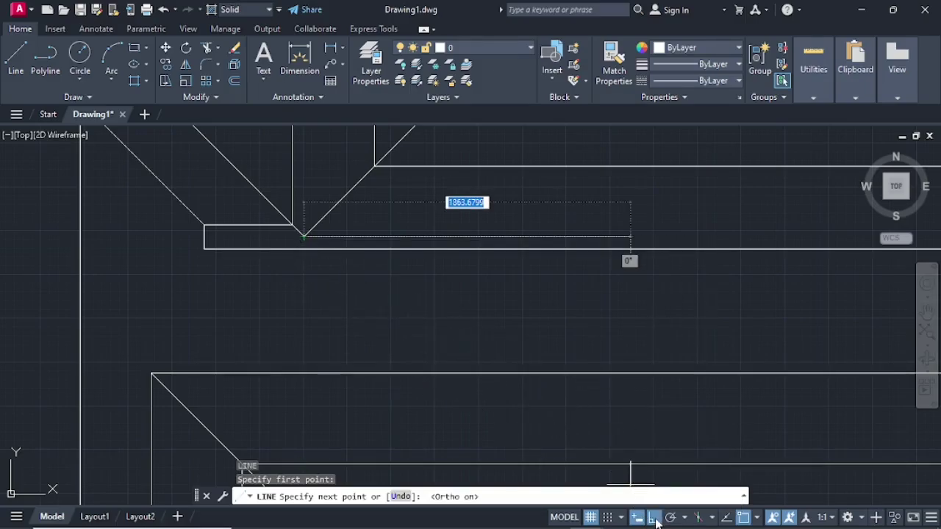
pyautogui.click(228, 237)
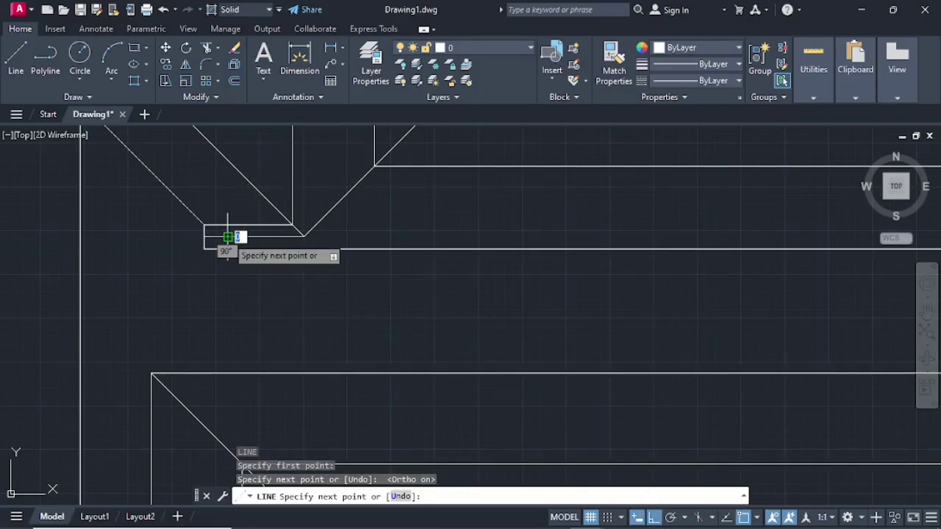
pyautogui.press('Return')
# - Draw a vertical ridge line upward from the lower-left wing's hip apex to just above the adjoining valley line's upper end
pyautogui.scroll(-5, 147, 327)
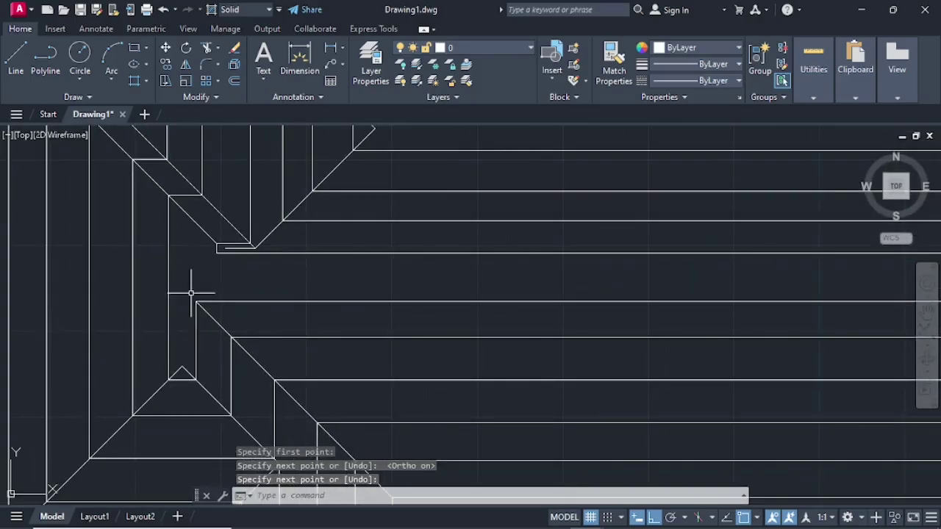
pyautogui.press('Return')
pyautogui.click(180, 366)
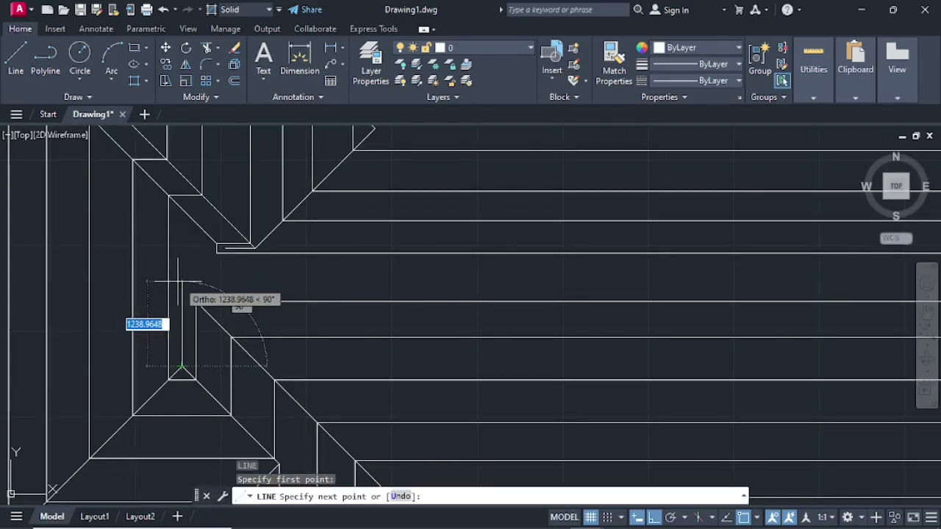
pyautogui.click(189, 286)
pyautogui.press('Return')
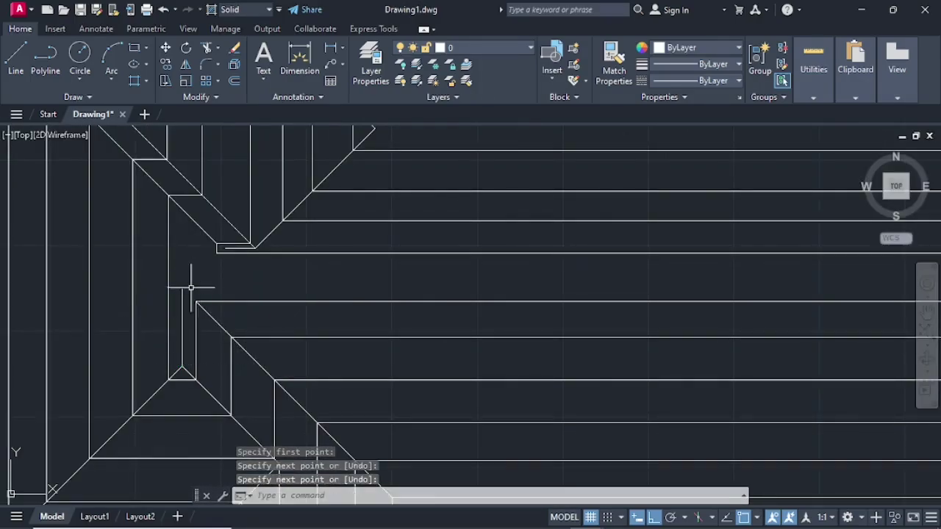
# - Draw a vertical ridge line from the upper-left wing's hip apex down to the junction of its valley and the central hip line
pyautogui.scroll(-5, 191, 288)
pyautogui.moveTo(199, 269)
pyautogui.mouseDown(button='middle')
pyautogui.moveTo(241, 309)
pyautogui.moveTo(283, 295)
pyautogui.mouseUp(button='middle')
pyautogui.scroll(-2, 390, 308)
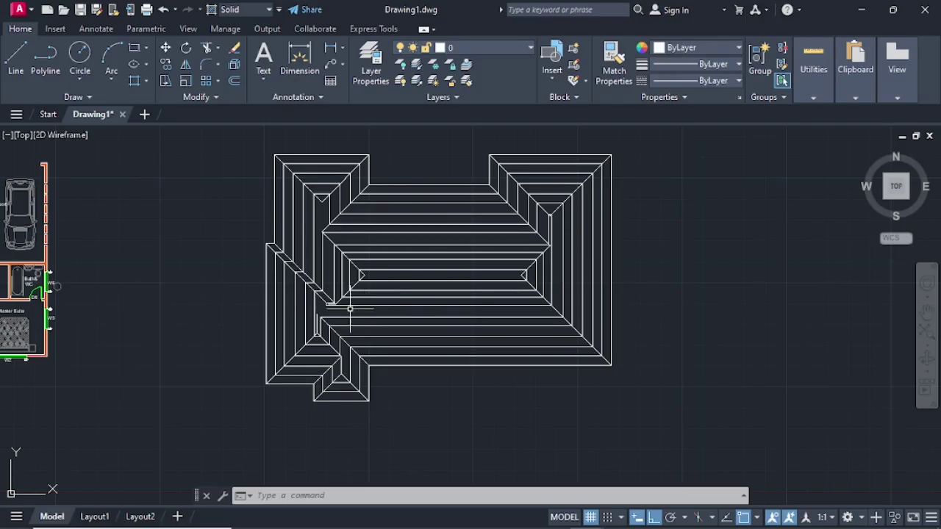
pyautogui.scroll(5, 329, 210)
pyautogui.write('l')
pyautogui.press('Return')
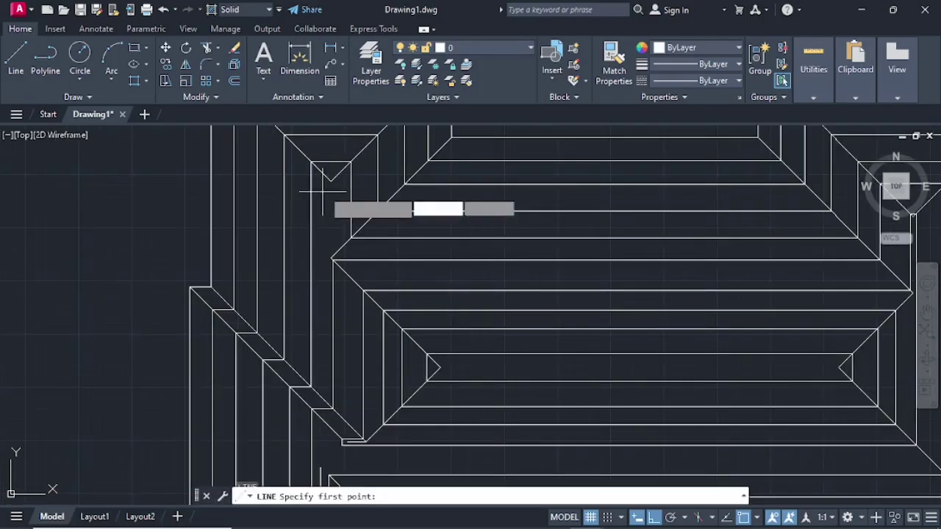
pyautogui.click(331, 180)
pyautogui.click(331, 259)
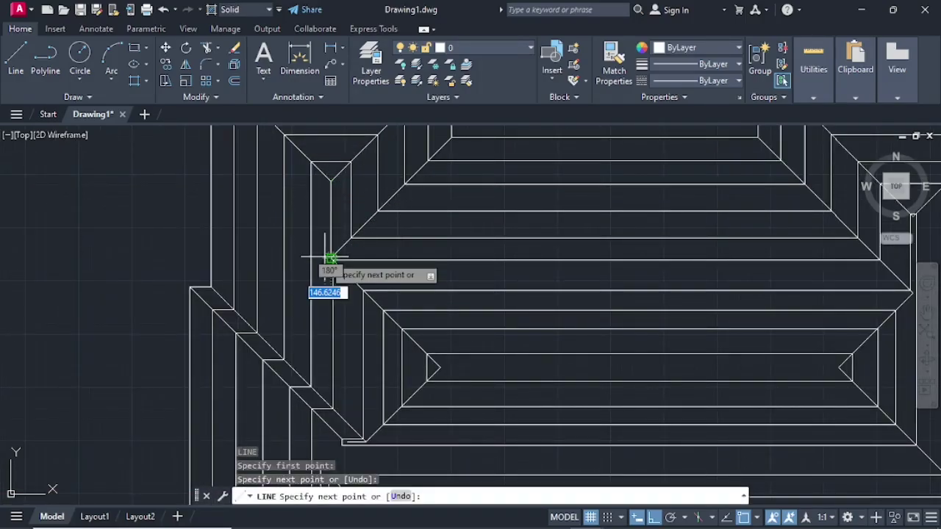
pyautogui.press('Return')
# - Draw a vertical ridge line from the valley and central hip junction up to the upper-right wing's hip apex
pyautogui.scroll(5, 327, 273)
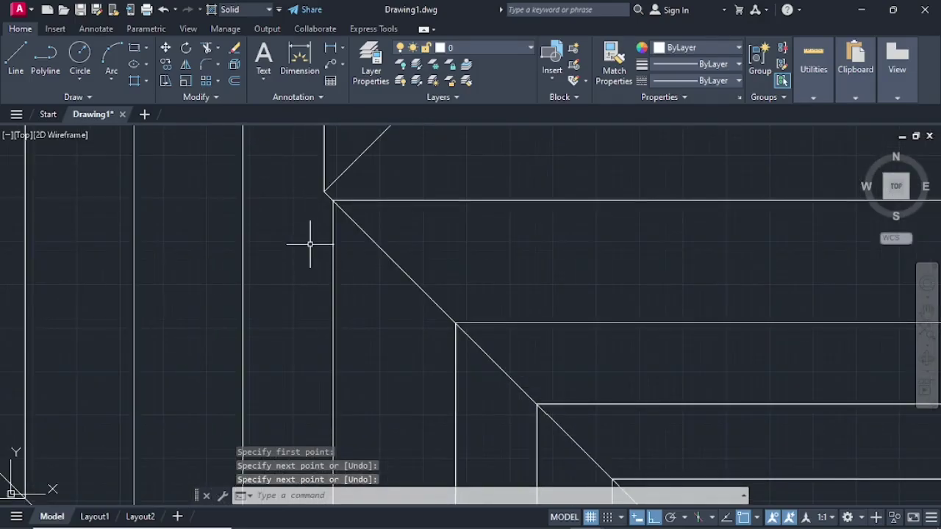
pyautogui.scroll(-10, 310, 244)
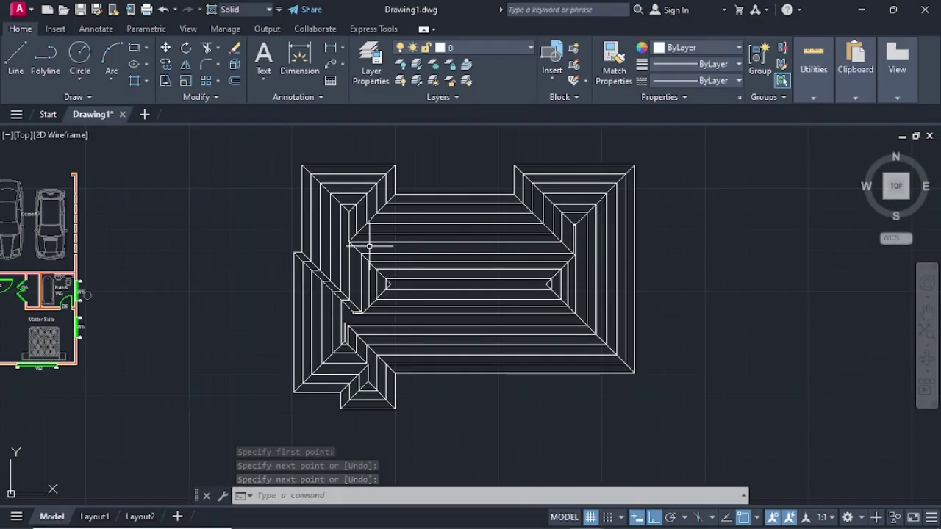
pyautogui.moveTo(369, 247); pyautogui.dragTo(352, 241, button='middle')
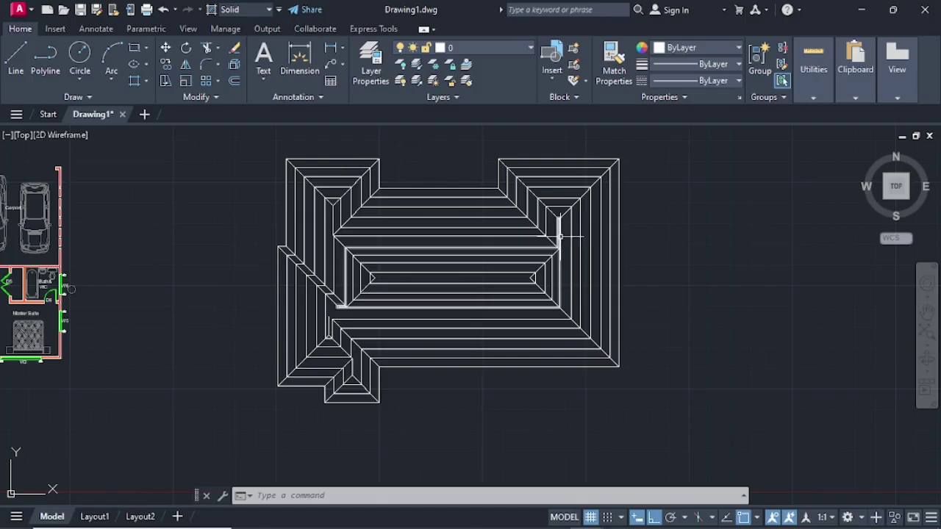
pyautogui.scroll(5, 555, 236)
pyautogui.press('l')
pyautogui.press('Return')
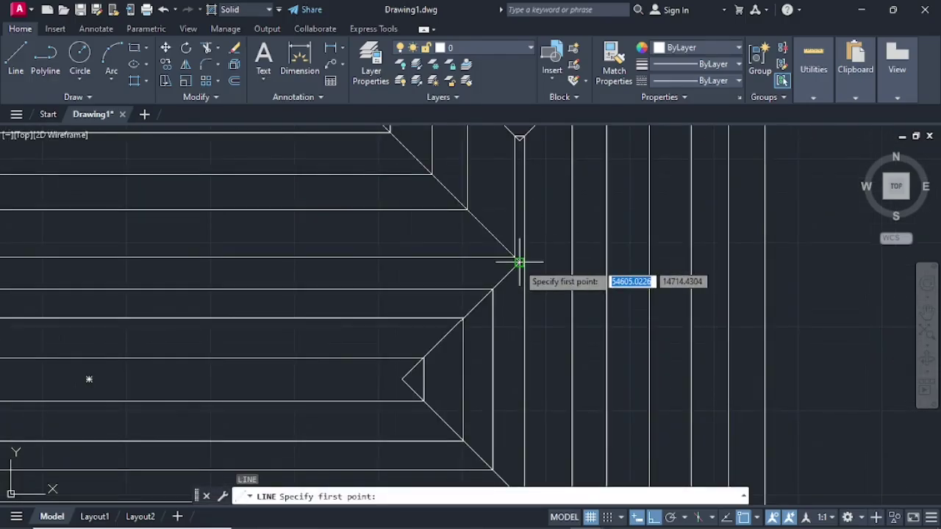
pyautogui.click(517, 259)
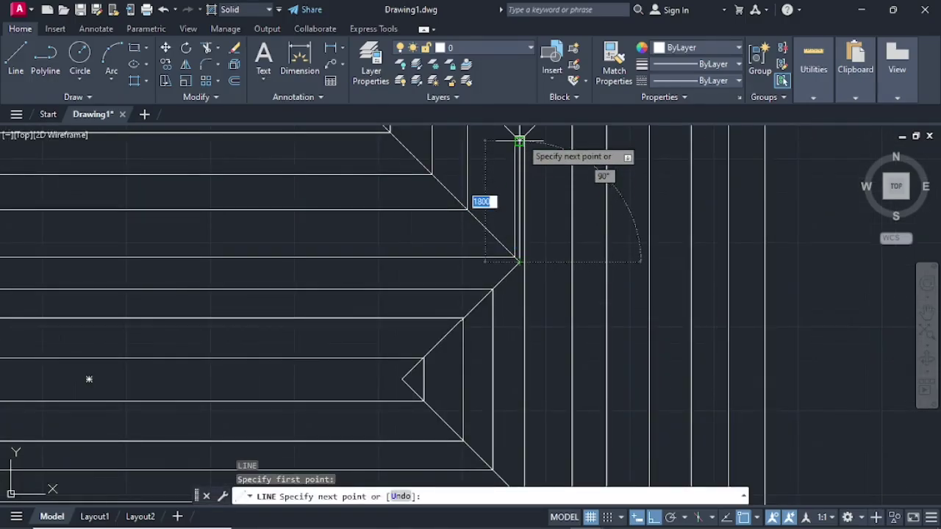
pyautogui.scroll(3, 517, 138)
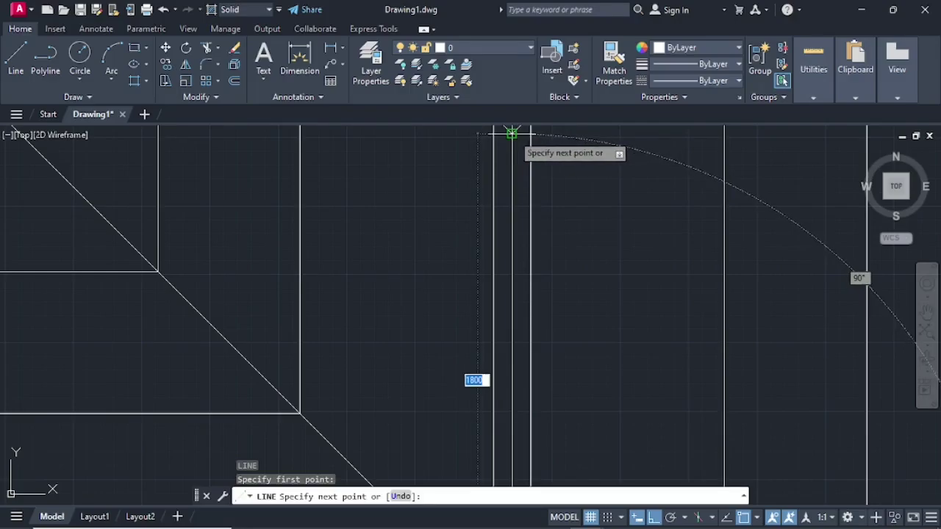
pyautogui.click(516, 137)
pyautogui.press('Return')
pyautogui.scroll(-3, 500, 192)
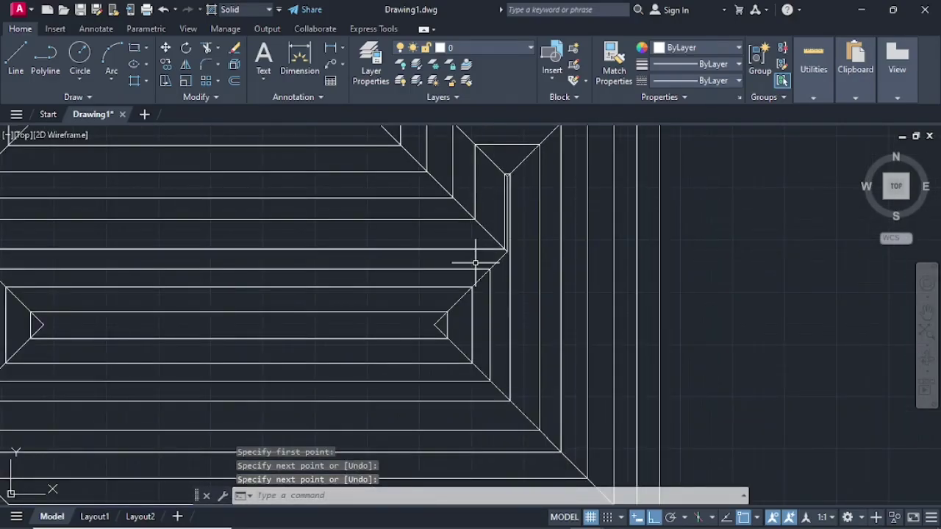
# - Draw the central area's horizontal ridge line from its right hip apex to its left hip apex
pyautogui.scroll(-4, 442, 278)
pyautogui.moveTo(426, 314)
pyautogui.mouseDown(button='middle')
pyautogui.moveTo(479, 273)
pyautogui.moveTo(518, 265)
pyautogui.mouseUp(button='middle')
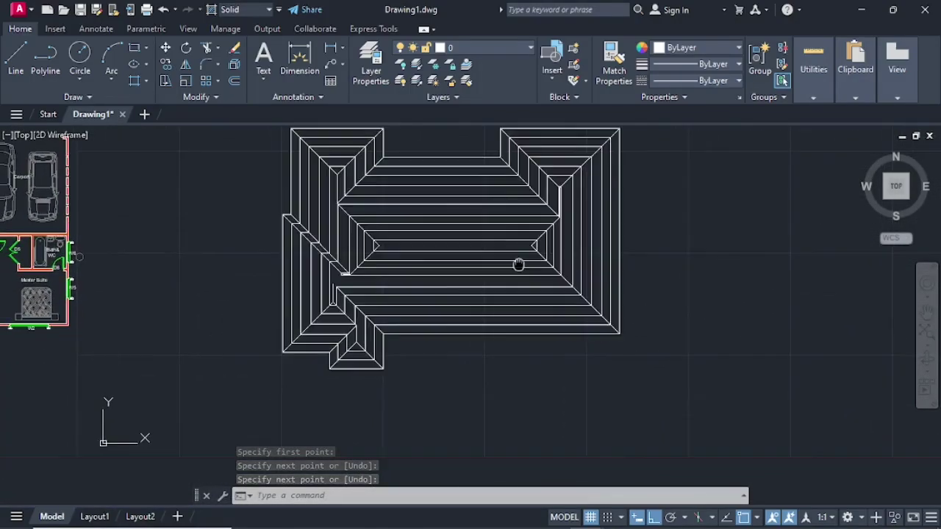
pyautogui.write('l')
pyautogui.press('Return')
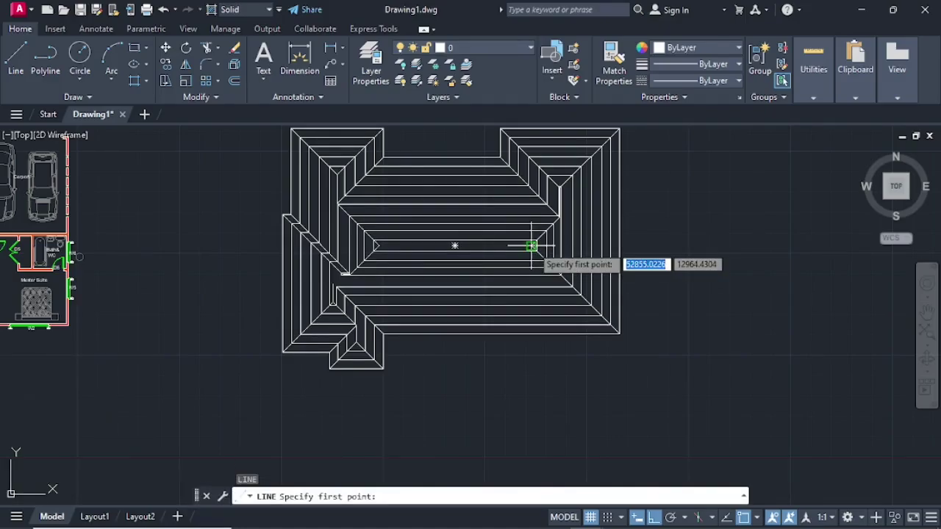
pyautogui.scroll(10, 533, 247)
pyautogui.click(515, 238)
pyautogui.scroll(-10, 473, 243)
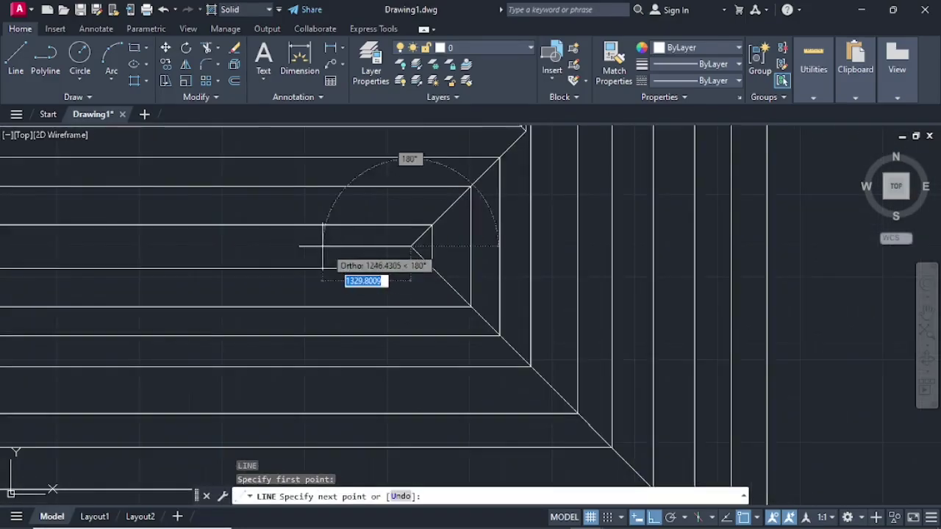
pyautogui.moveTo(276, 244); pyautogui.dragTo(568, 246, button='middle')
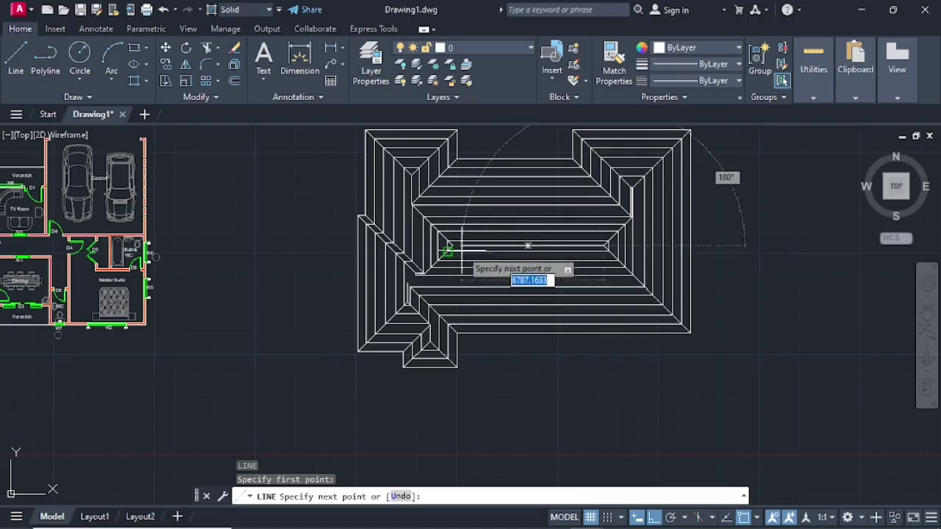
pyautogui.scroll(5, 439, 245)
pyautogui.click(497, 253)
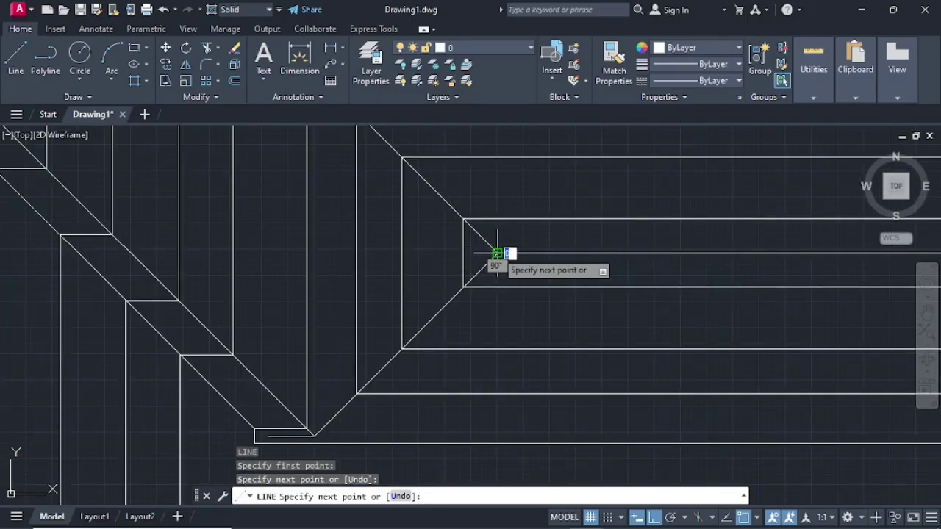
pyautogui.press('Escape')
pyautogui.scroll(-6, 500, 258)
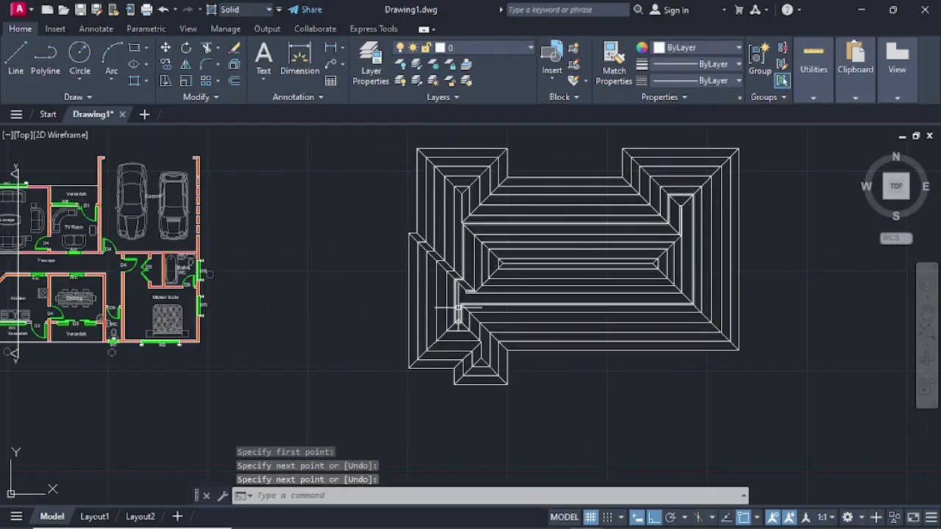
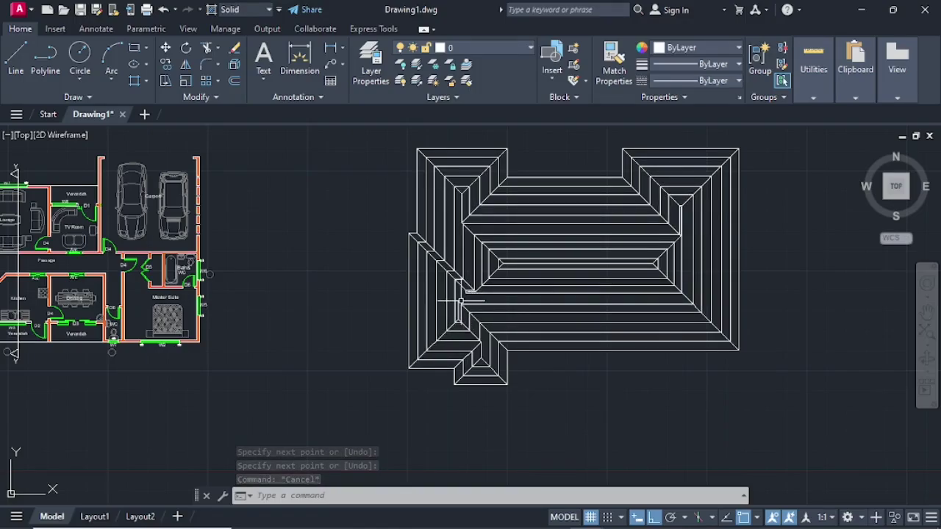
# - Using Fillet's Multiple option, join the lower-left wing's diagonal valley line to the top of its vertical ridge line
pyautogui.write('f')
pyautogui.press('Return')
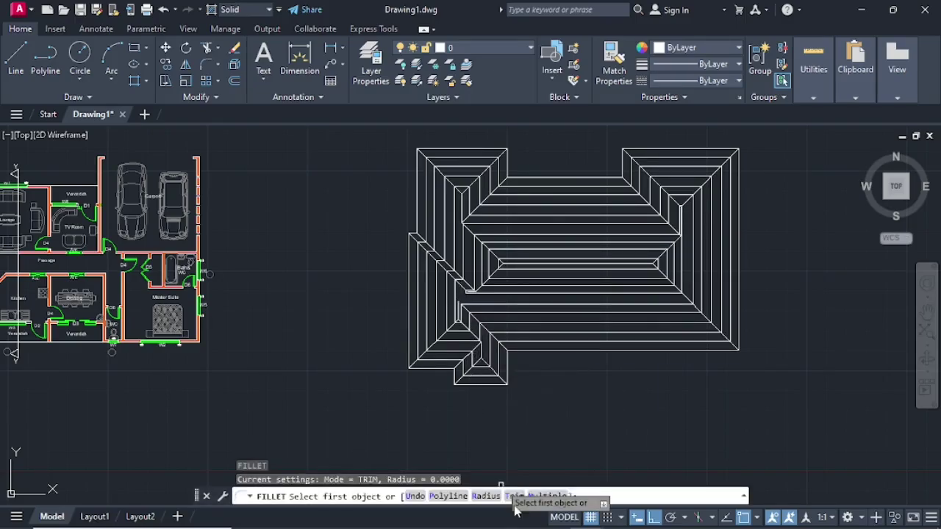
pyautogui.click(552, 497)
pyautogui.click(548, 497)
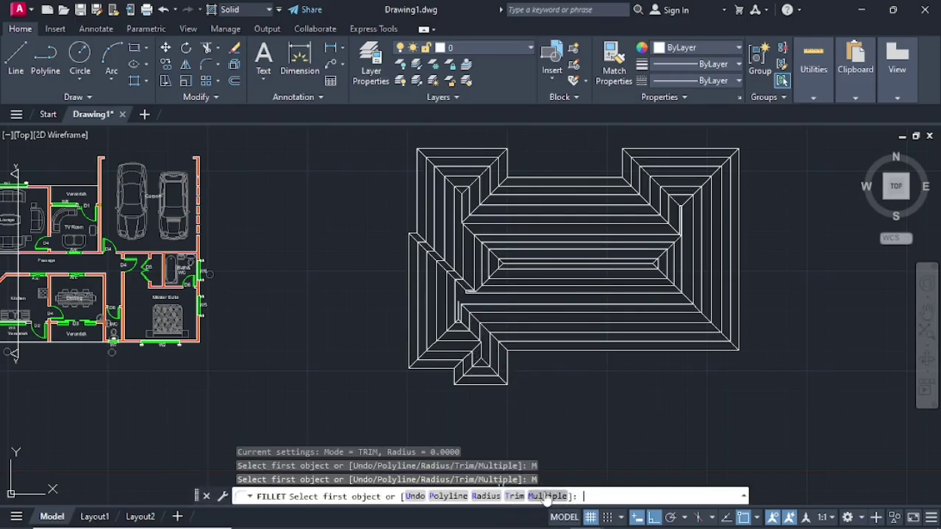
pyautogui.scroll(5, 474, 317)
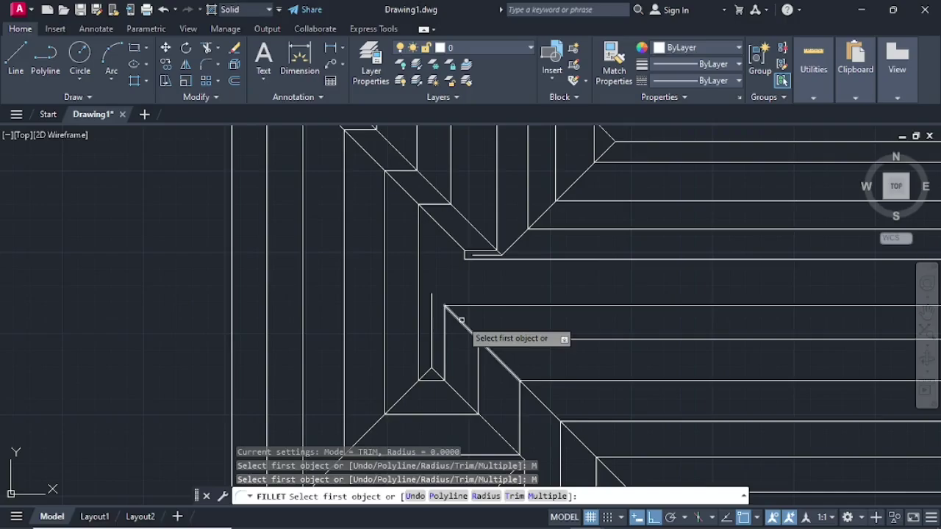
pyautogui.click(459, 322)
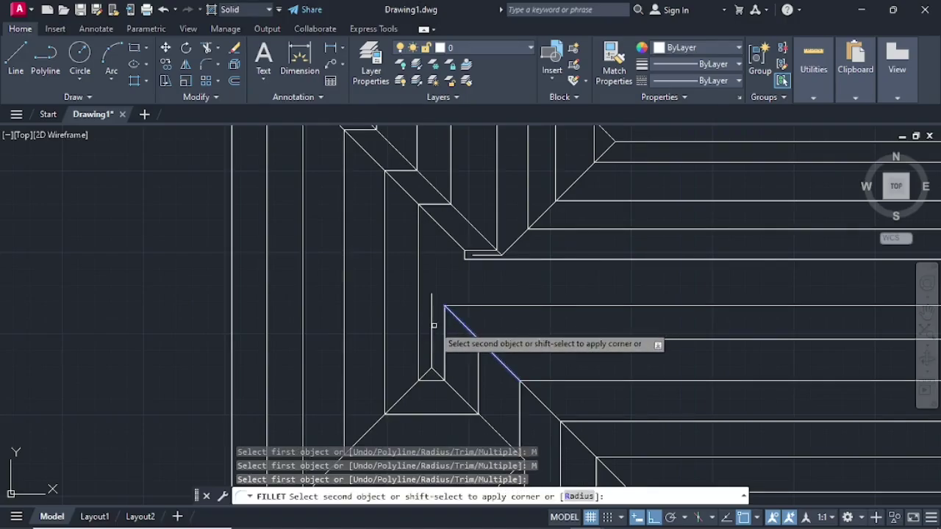
pyautogui.click(432, 326)
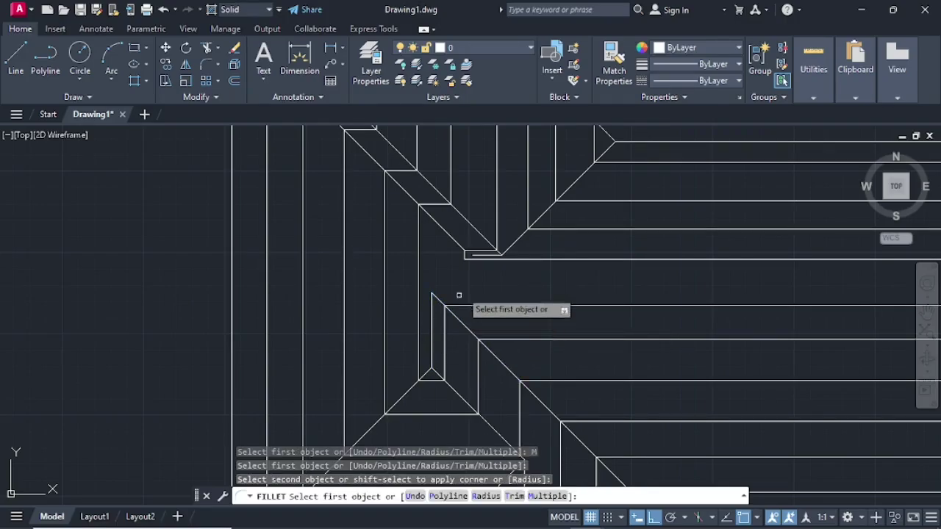
# - Fillet the short horizontal ridge line to the lower diagonal line coming from the left wall's step
pyautogui.click(486, 255)
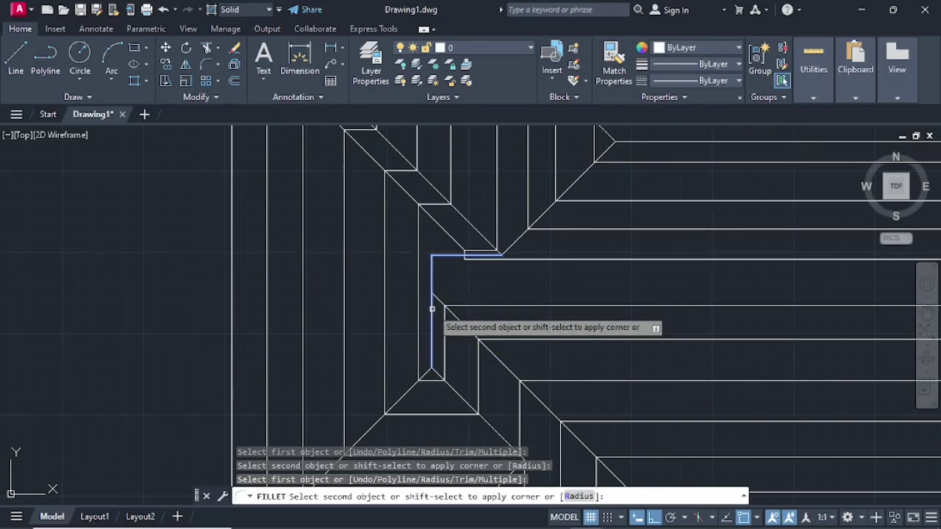
pyautogui.click(455, 243)
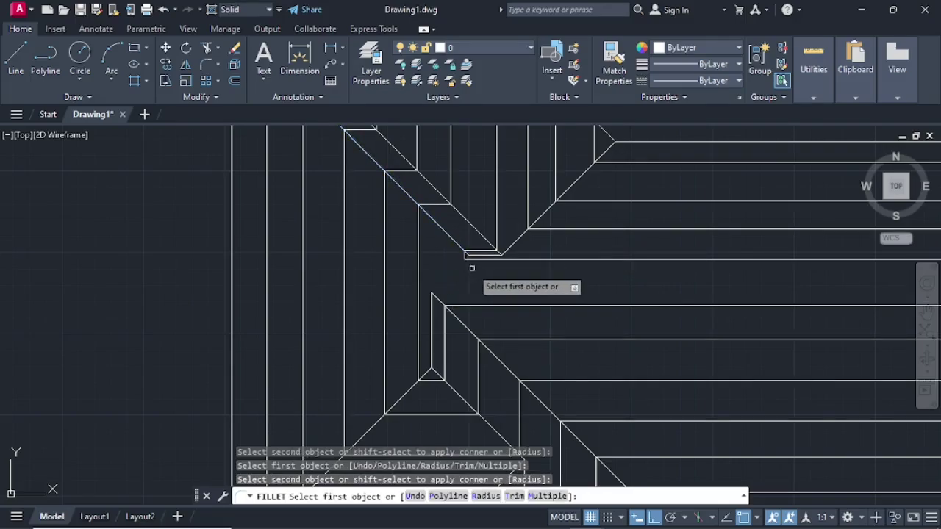
pyautogui.click(477, 254)
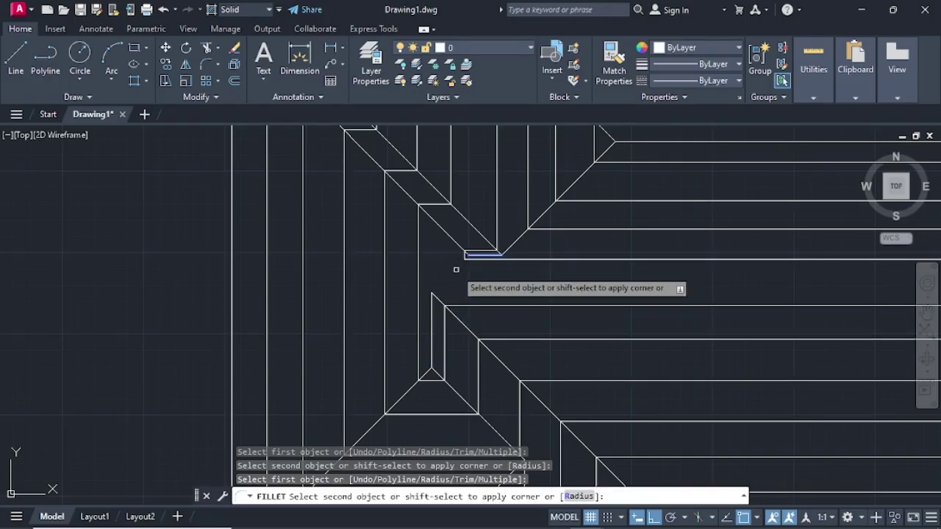
pyautogui.press('Escape')
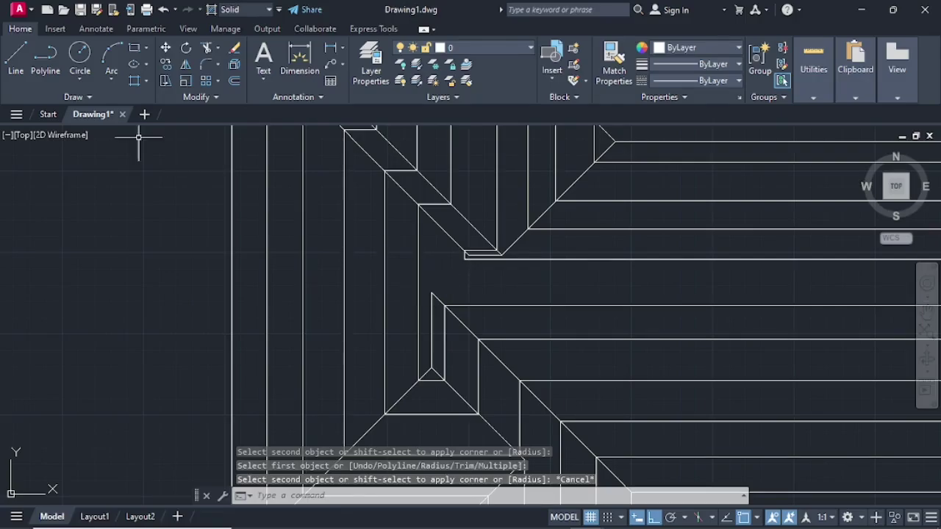
# - With Ortho mode off, draw a diagonal line from the top of the lower-left wing's vertical ridge to the short horizontal ridge line's left end
pyautogui.click(16, 54)
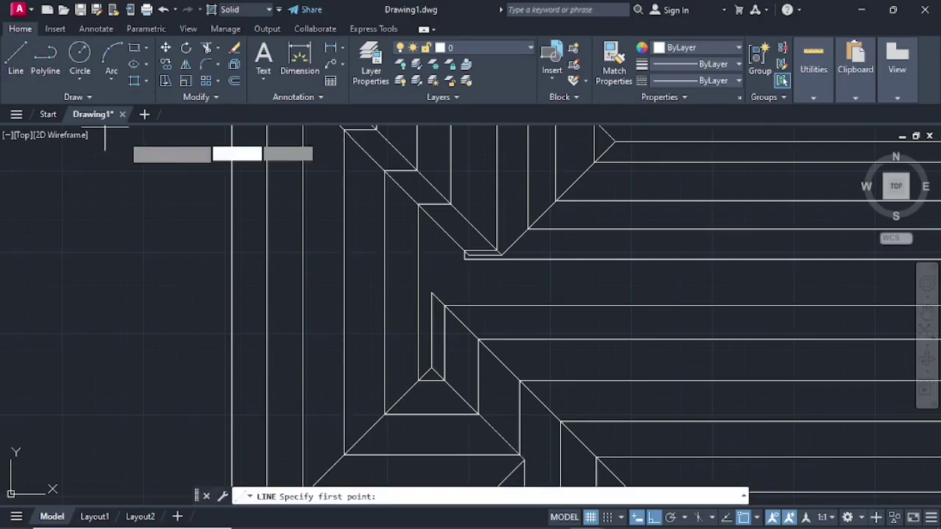
pyautogui.click(432, 293)
pyautogui.scroll(2, 468, 256)
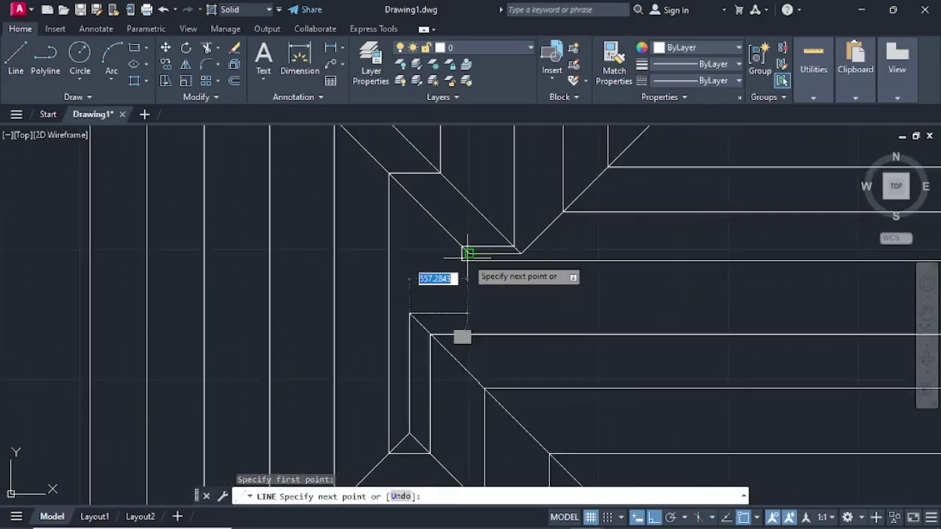
pyautogui.scroll(2, 468, 253)
pyautogui.press('F8')
pyautogui.write('575')
pyautogui.click(470, 248)
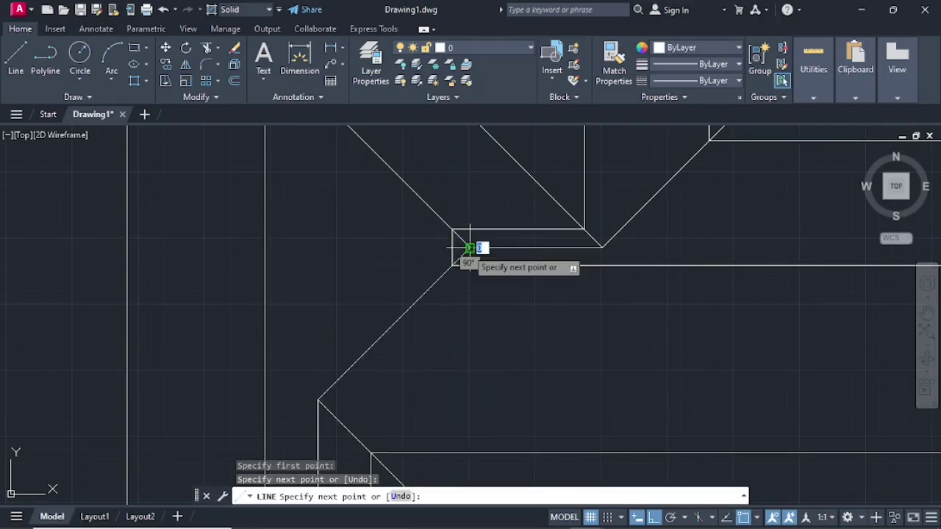
pyautogui.press('Escape')
# - Erase all the nested inner offset outlines, keeping the outer roof outline and the hip, valley and ridge lines
pyautogui.scroll(-3, 374, 314)
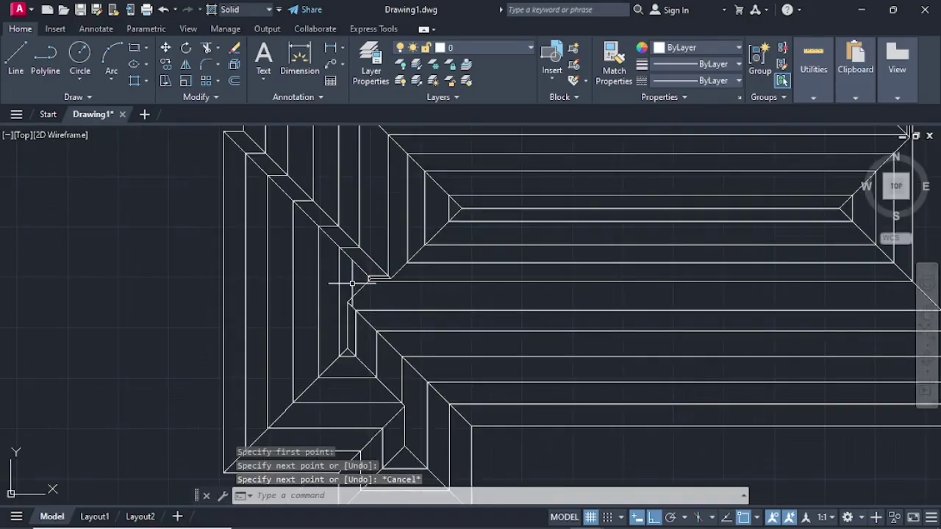
pyautogui.scroll(-5, 369, 277)
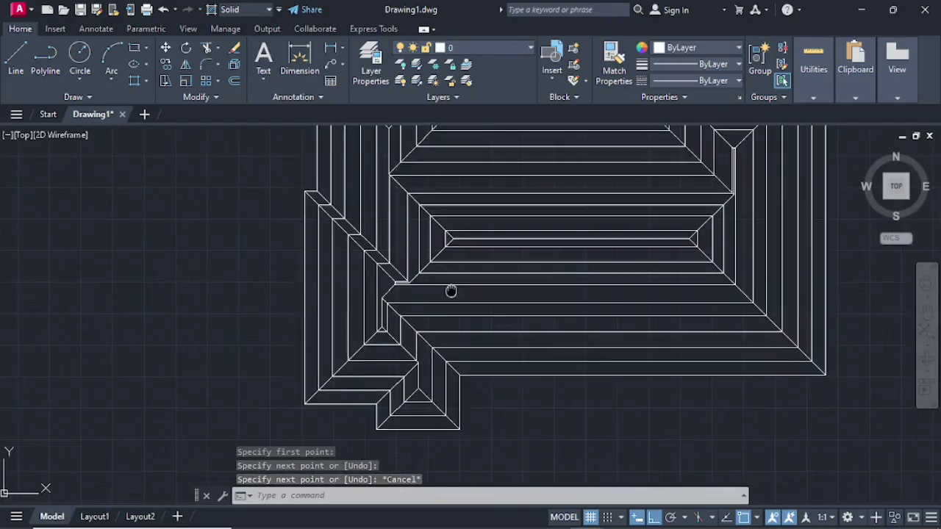
pyautogui.moveTo(447, 153); pyautogui.dragTo(446, 184, button='middle')
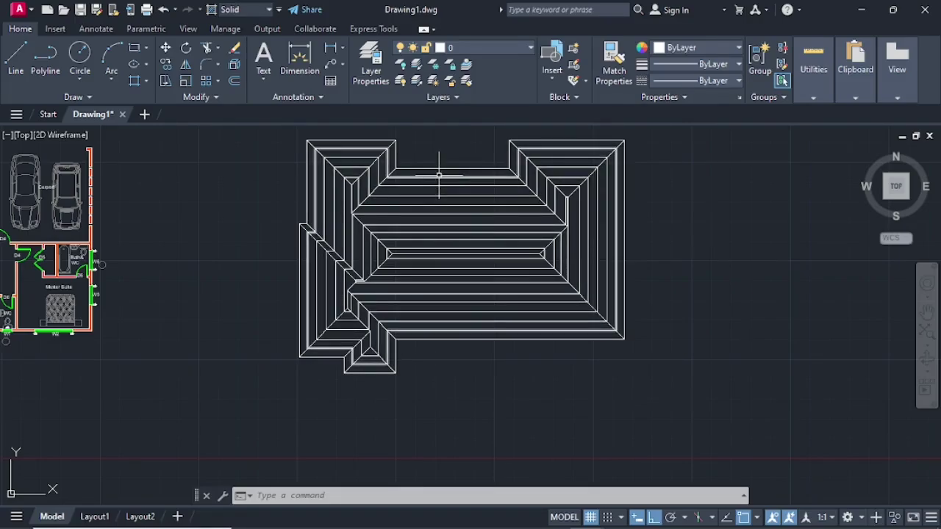
pyautogui.press('Escape')
pyautogui.press('Escape')
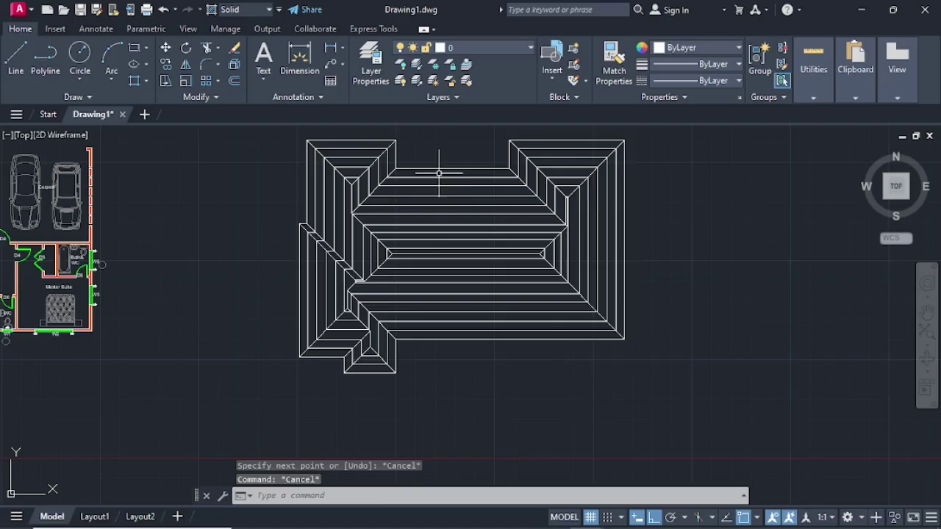
pyautogui.click(439, 179)
pyautogui.scroll(4, 446, 241)
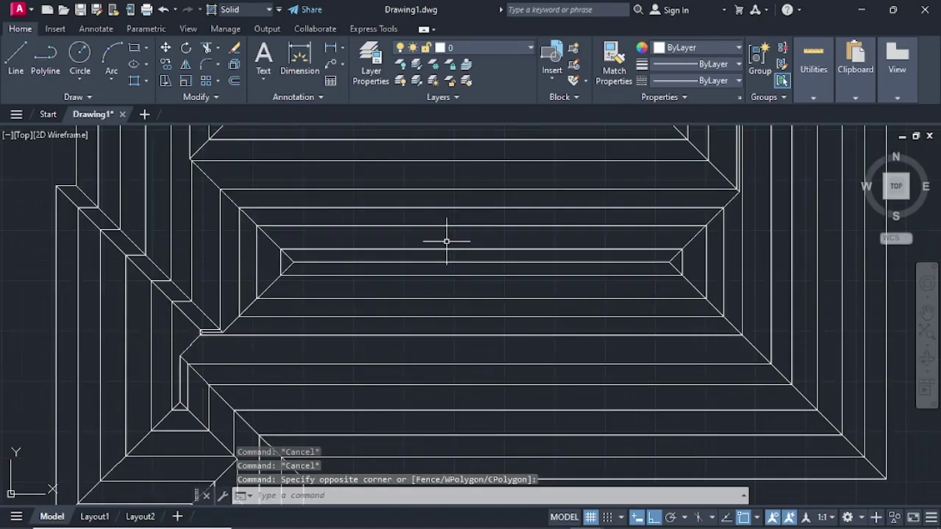
pyautogui.click(446, 238)
pyautogui.click(452, 225)
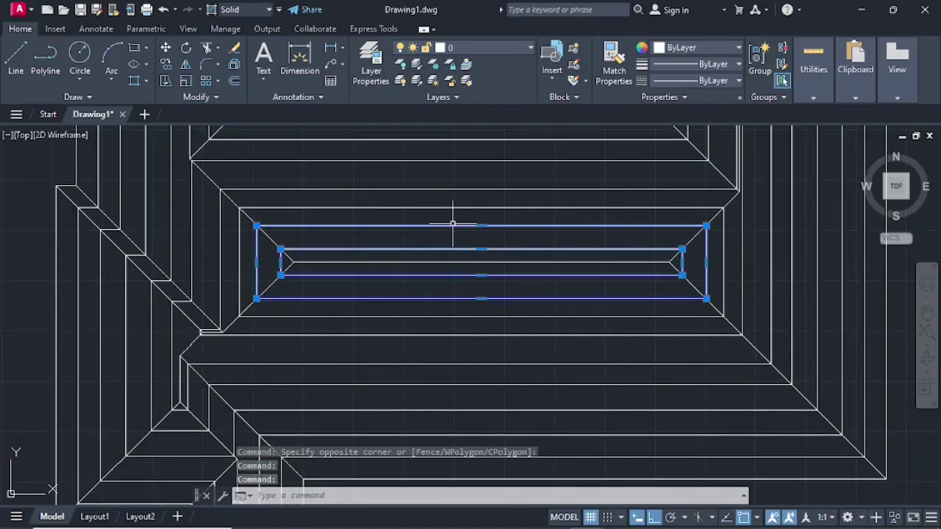
pyautogui.click(461, 202)
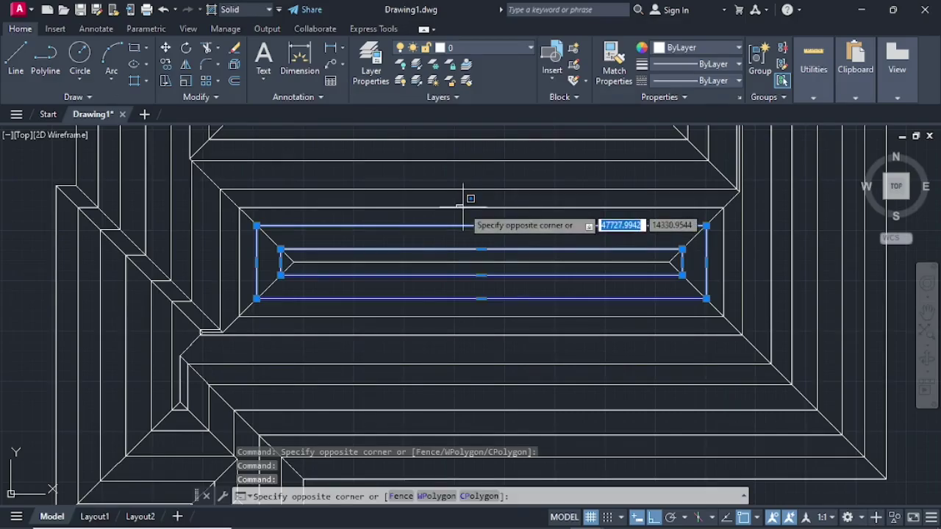
pyautogui.click(465, 202)
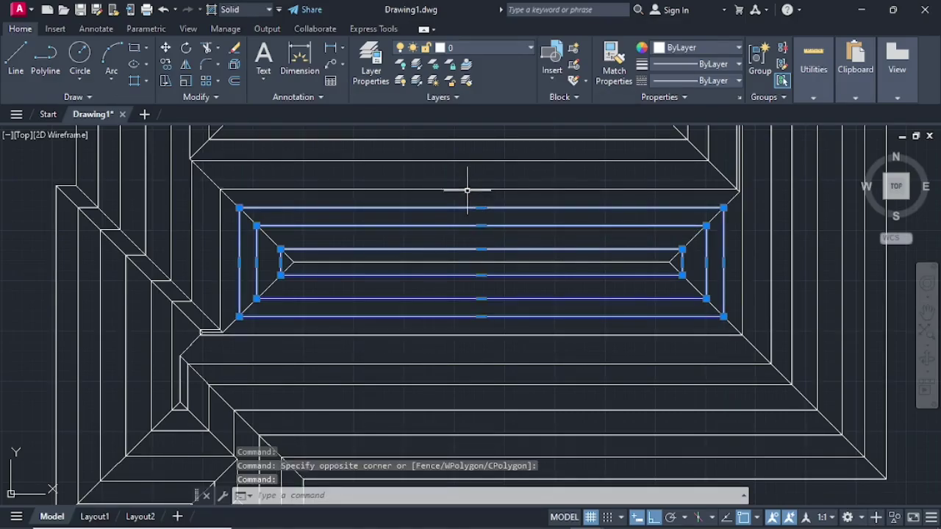
pyautogui.click(467, 189)
pyautogui.moveTo(467, 189)
pyautogui.mouseDown(button='middle')
pyautogui.moveTo(457, 260)
pyautogui.moveTo(447, 261)
pyautogui.mouseUp(button='middle')
pyautogui.click(447, 249)
pyautogui.click(444, 227)
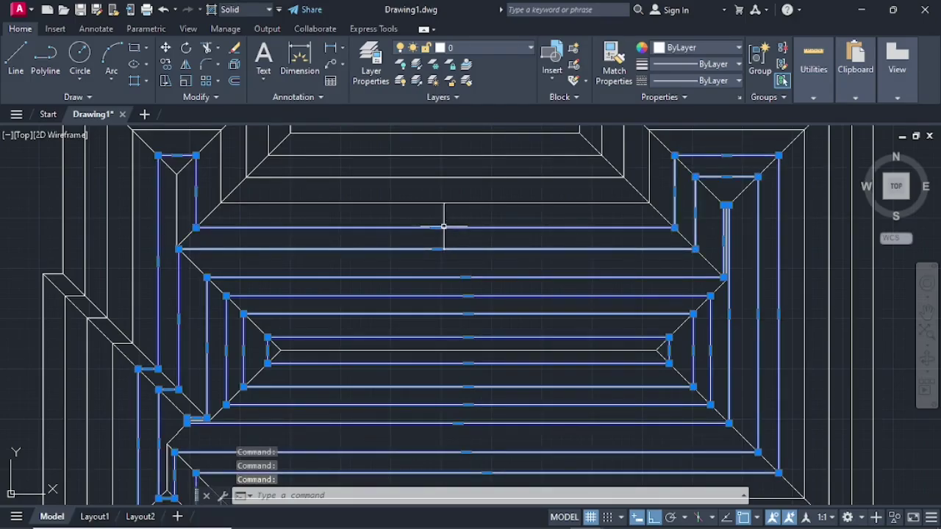
pyautogui.click(442, 203)
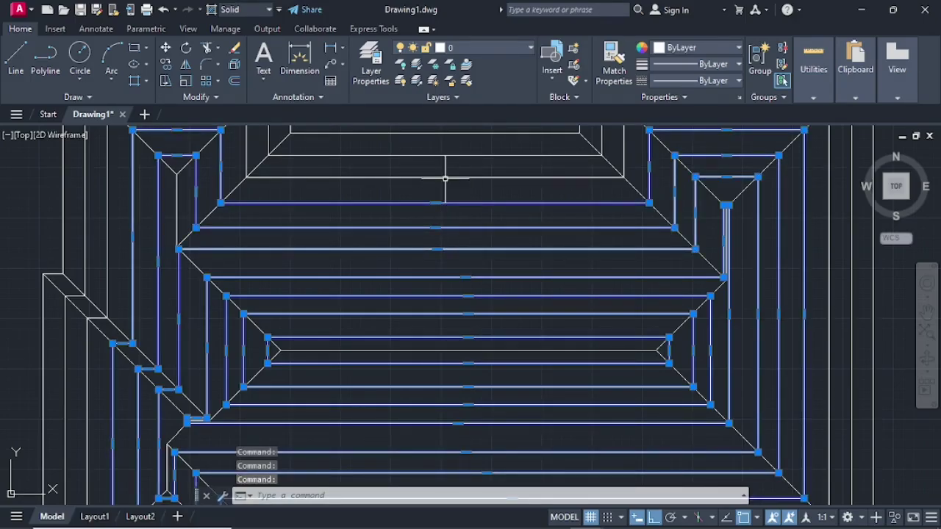
pyautogui.click(445, 177)
pyautogui.click(450, 154)
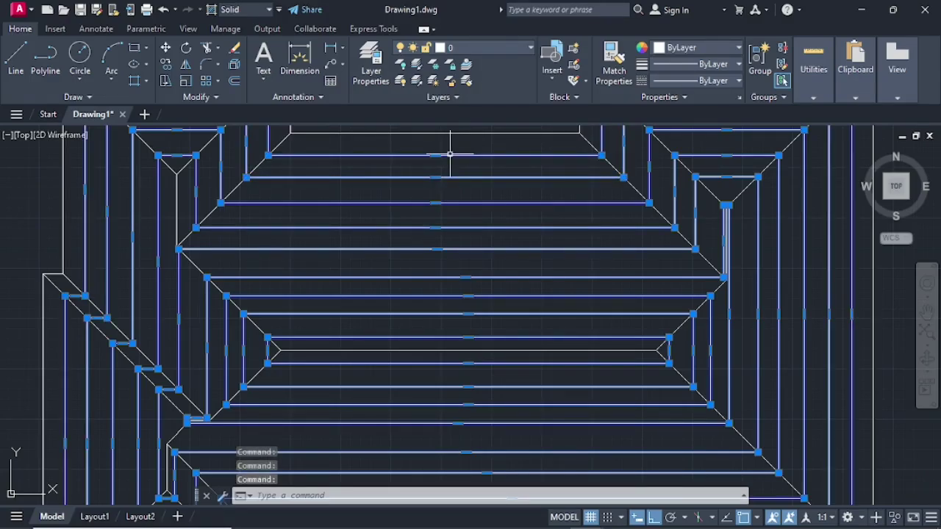
pyautogui.scroll(-5, 447, 165)
pyautogui.moveTo(441, 182)
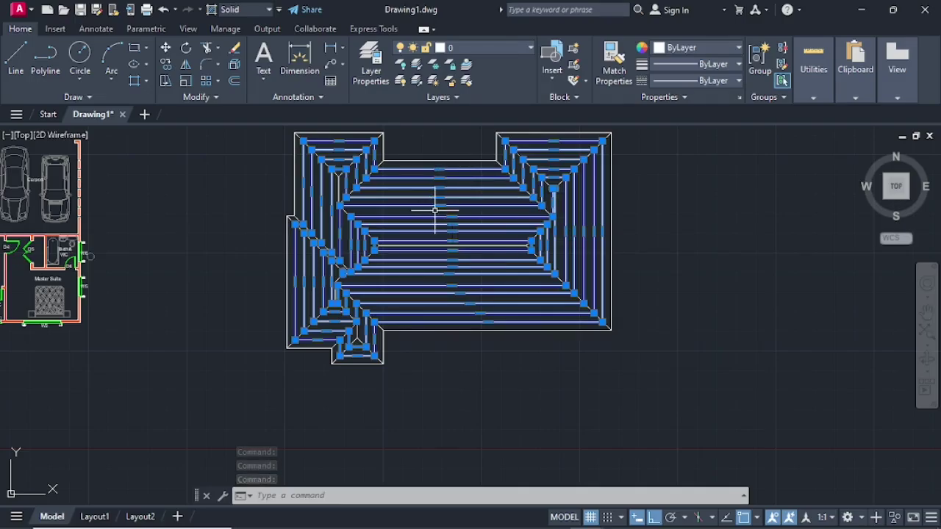
pyautogui.press('Delete')
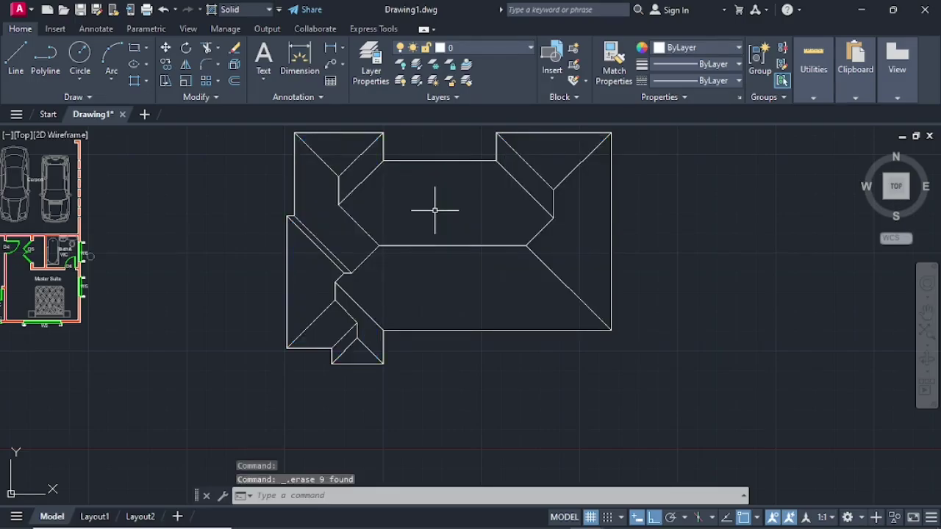
# - Create closed polyline boundaries with island detection from the roof faces by picking internal points within the roof plan
pyautogui.moveTo(452, 196); pyautogui.dragTo(479, 237, button='middle')
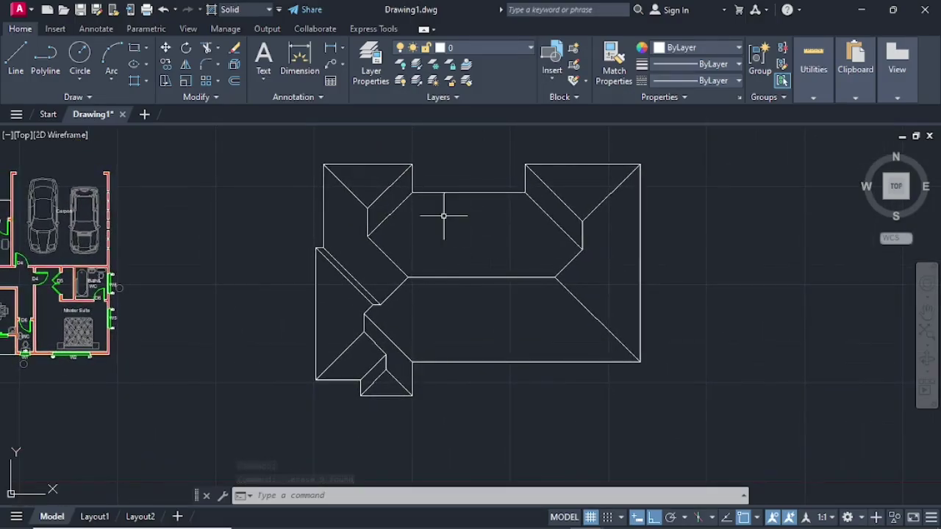
pyautogui.click(148, 79)
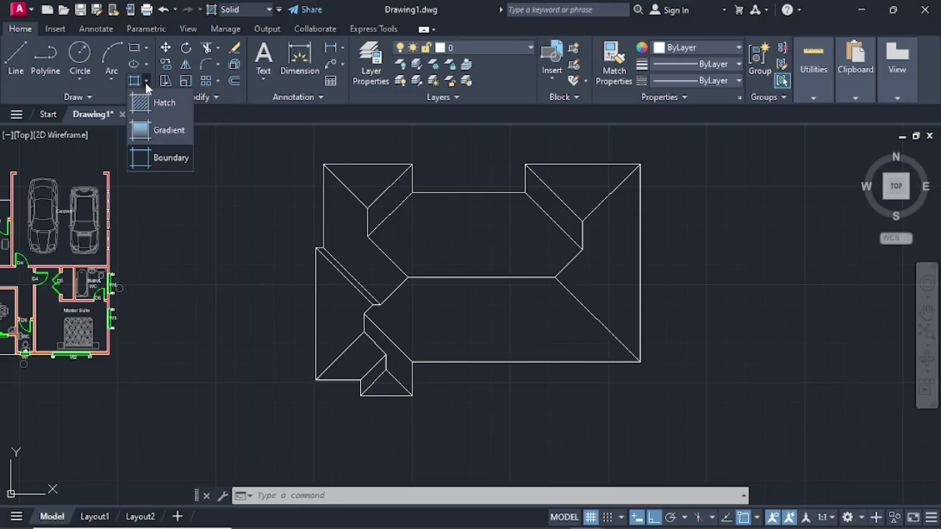
pyautogui.click(163, 160)
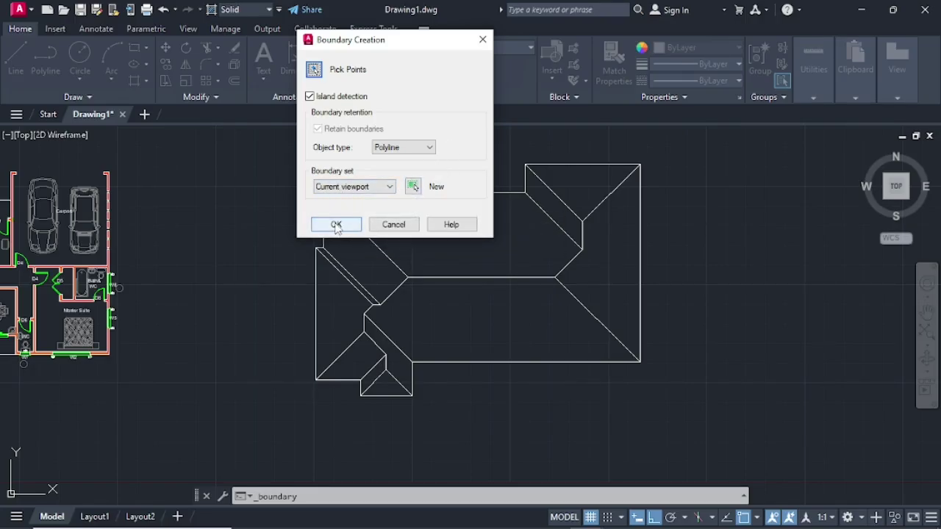
pyautogui.click(336, 225)
pyautogui.click(368, 178)
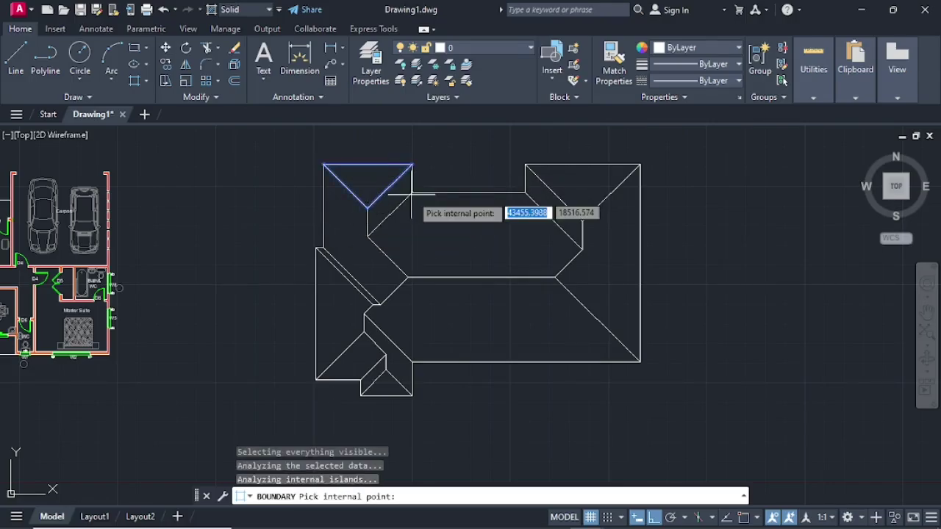
pyautogui.click(339, 219)
pyautogui.click(465, 219)
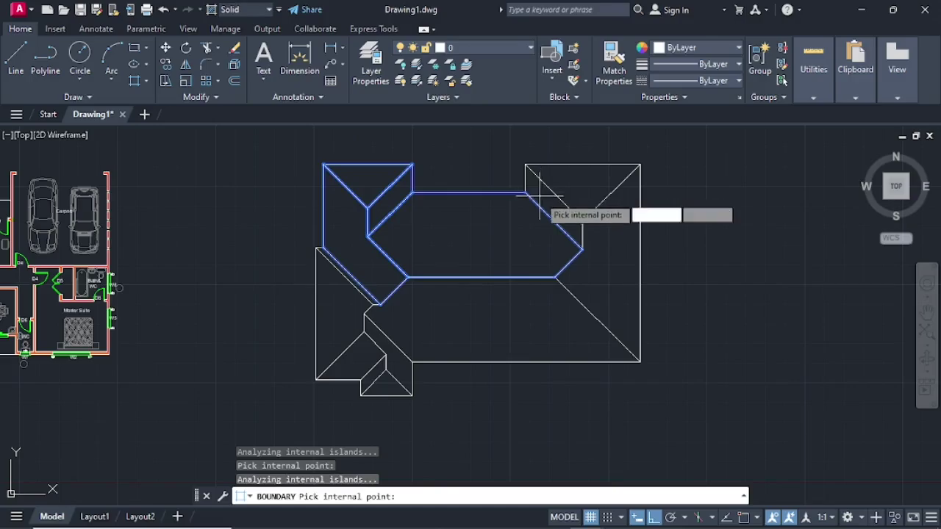
pyautogui.click(585, 186)
pyautogui.click(607, 294)
pyautogui.click(485, 317)
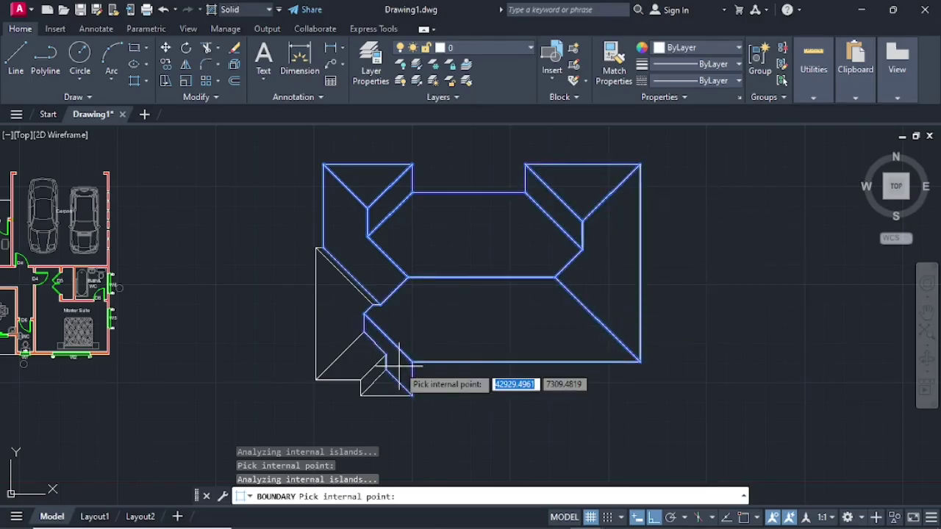
pyautogui.click(382, 388)
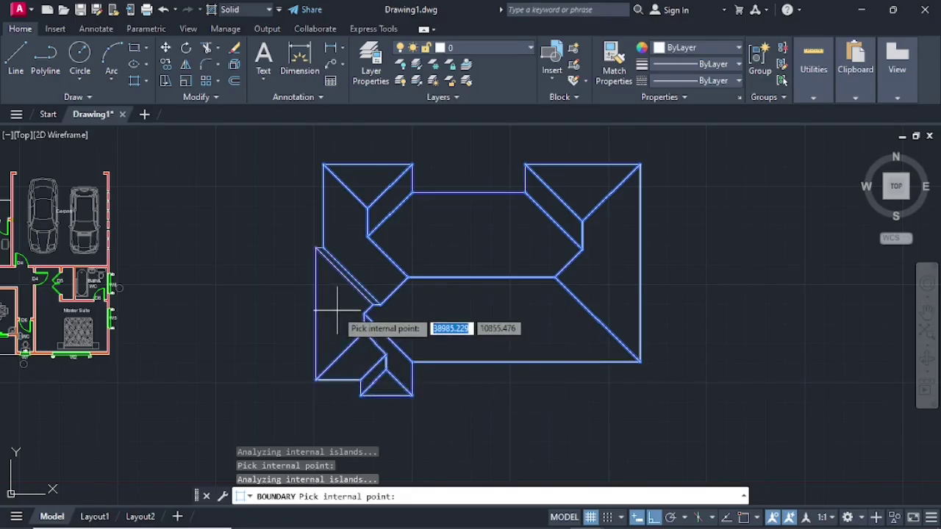
pyautogui.scroll(5, 324, 261)
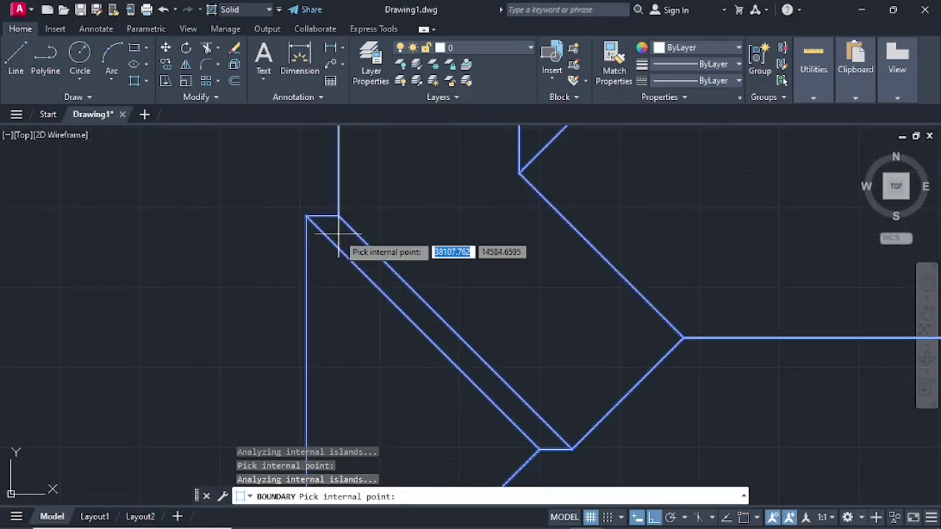
pyautogui.press('Return')
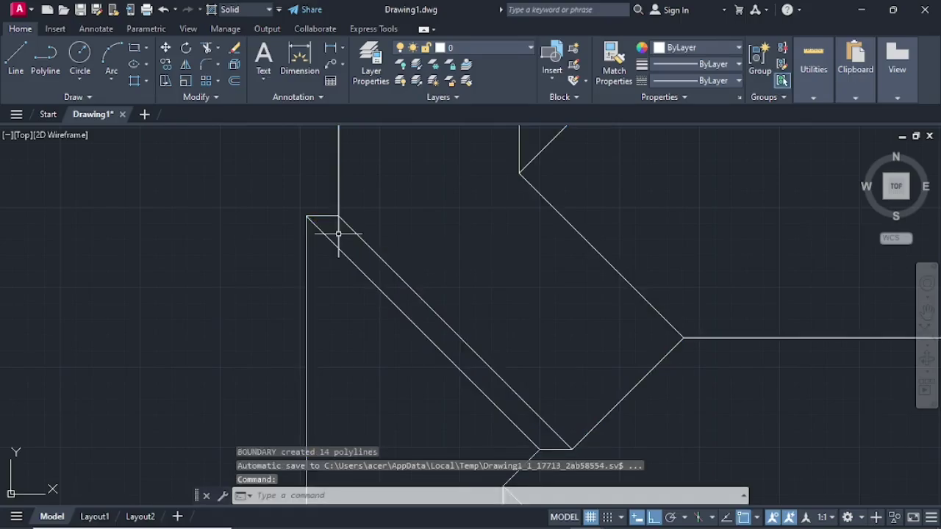
# - Offset the upper-left wing's triangular hip face, its inner slope and the central upper slope inward by 100
pyautogui.scroll(-6, 353, 234)
pyautogui.moveTo(388, 217); pyautogui.dragTo(387, 260, button='middle')
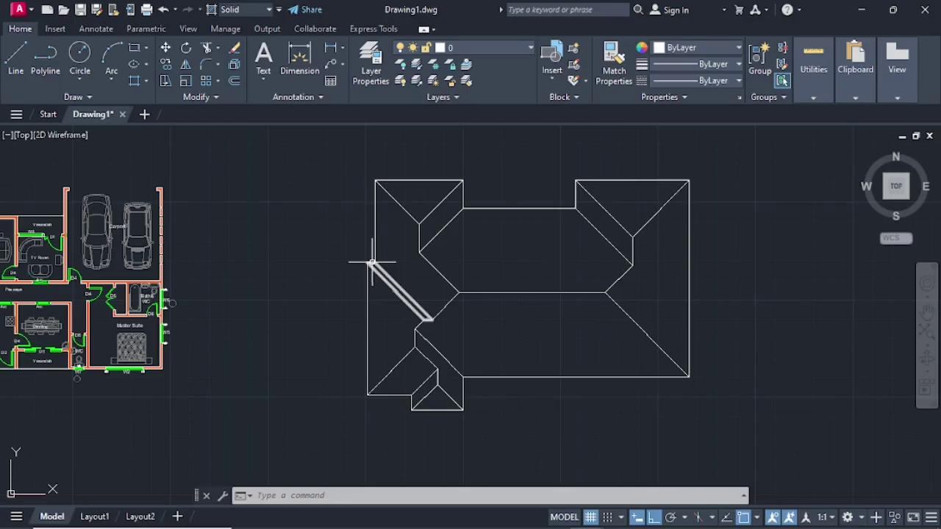
pyautogui.moveTo(506, 255); pyautogui.dragTo(455, 241, button='middle')
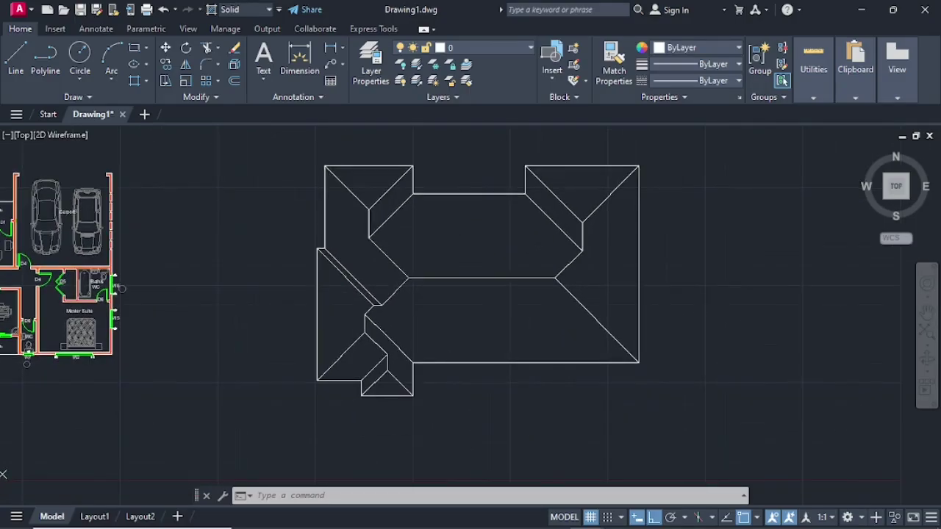
pyautogui.click(233, 82)
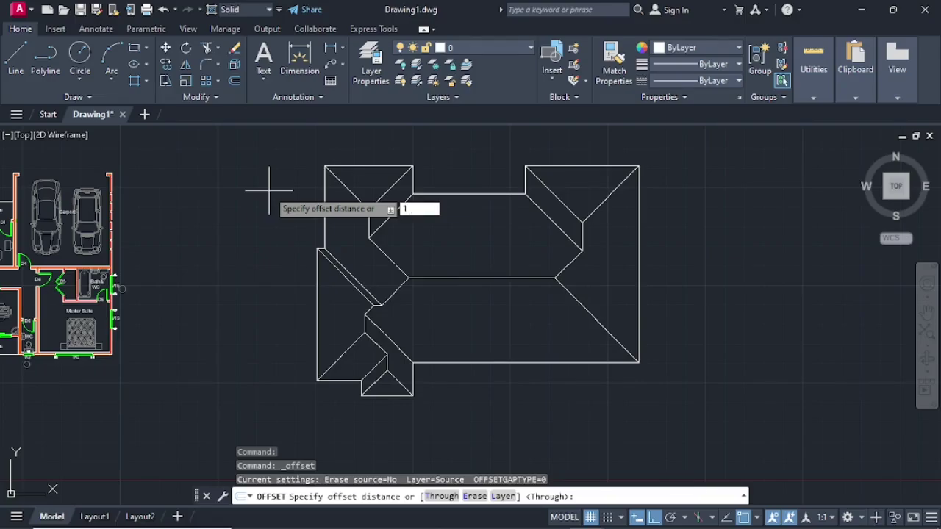
pyautogui.press('Return')
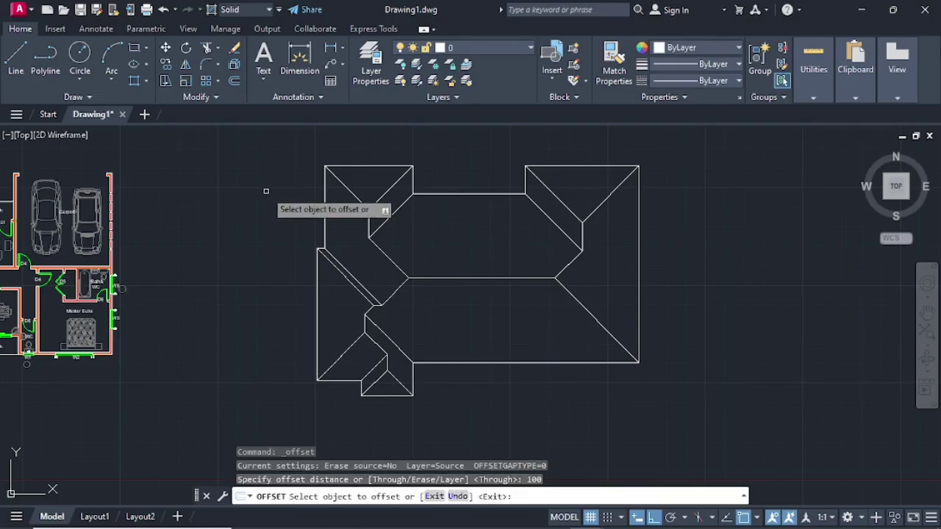
pyautogui.scroll(4, 368, 158)
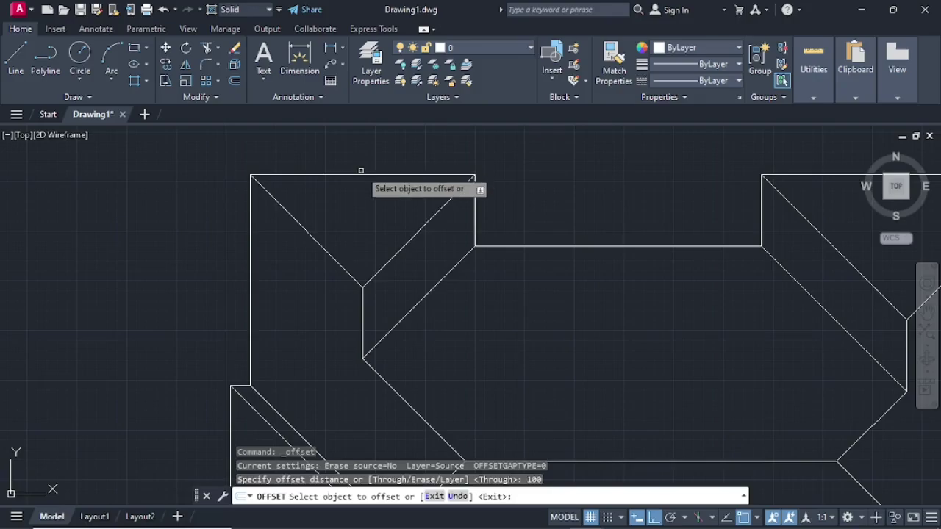
pyautogui.click(359, 174)
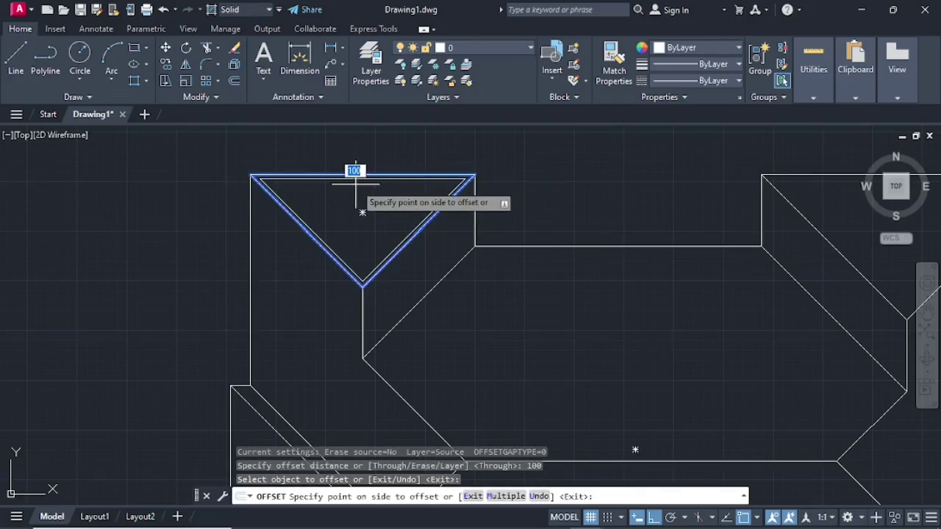
pyautogui.click(353, 182)
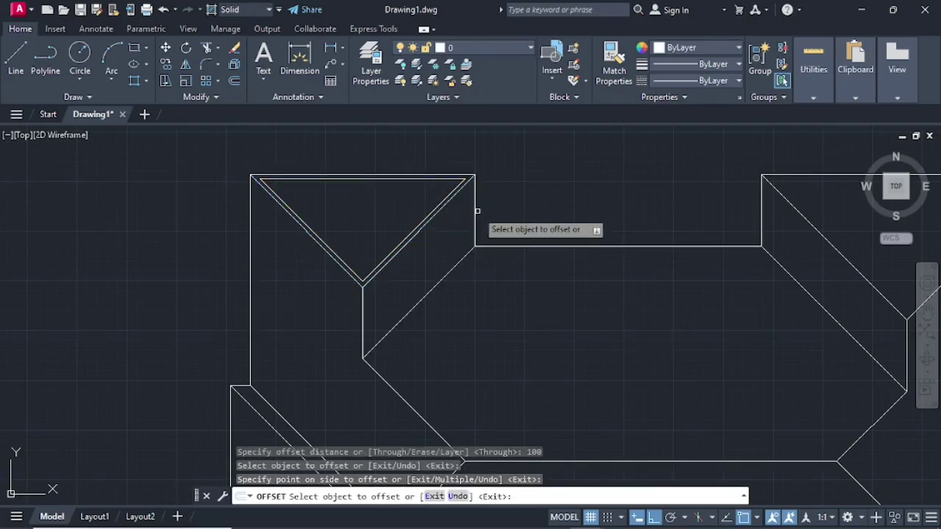
pyautogui.click(473, 215)
pyautogui.click(442, 227)
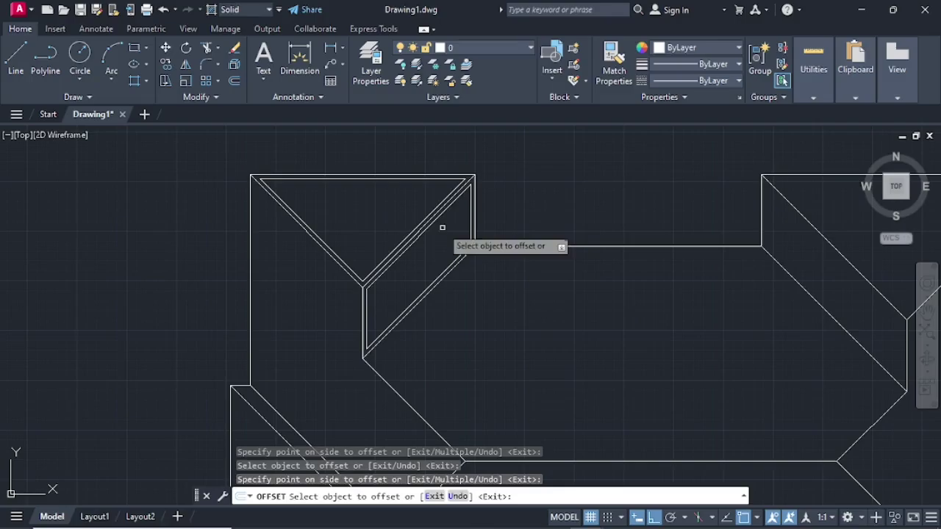
pyautogui.click(502, 244)
pyautogui.click(489, 282)
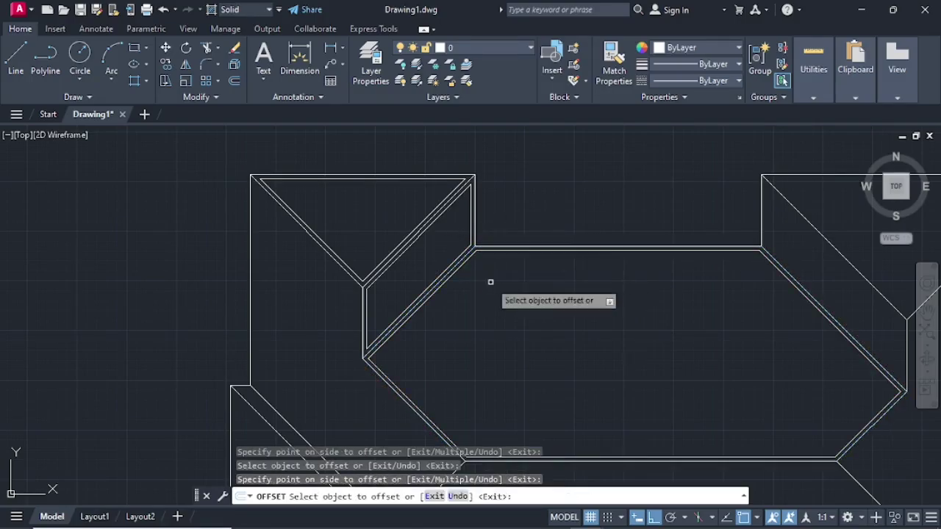
# - Offset the upper-right wing's inner slope and its triangular hip face inward by 100
pyautogui.click(764, 208)
pyautogui.click(802, 220)
pyautogui.click(822, 179)
pyautogui.click(816, 221)
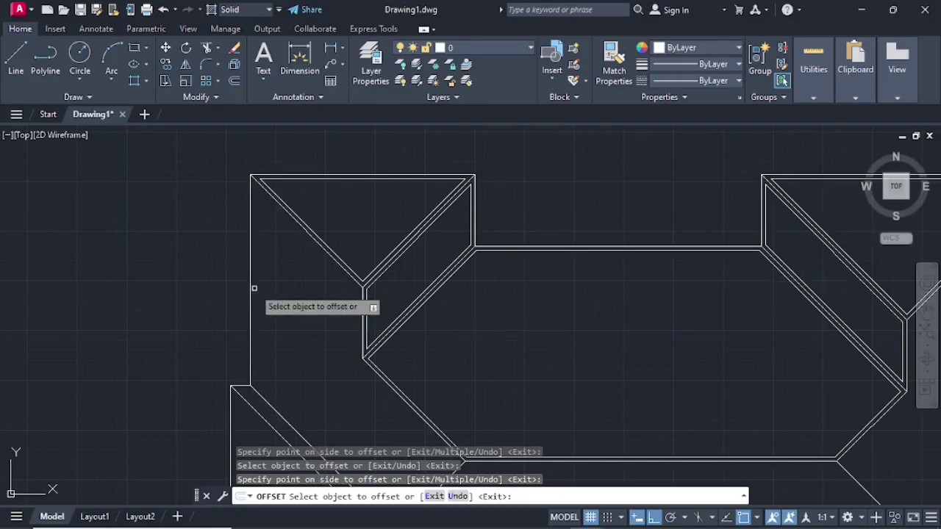
# - Offset the upper-left wing's outer left slope and the lower-left wing's left hip face inward by 100
pyautogui.click(232, 390)
pyautogui.click(251, 396)
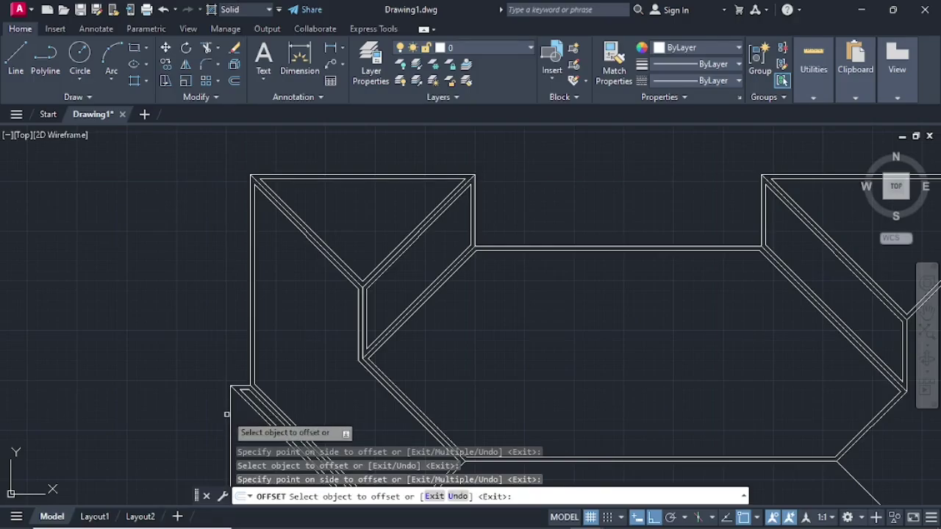
pyautogui.click(231, 416)
pyautogui.click(237, 414)
# - Offset the right-hand end slope and the central lower slope of the main roof inward by 100
pyautogui.scroll(-2, 243, 408)
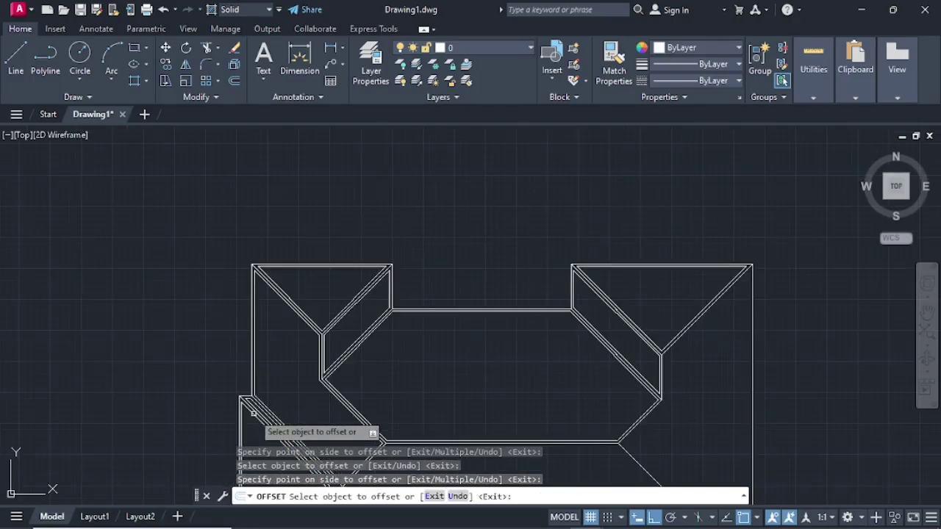
pyautogui.scroll(-3, 279, 384)
pyautogui.moveTo(283, 366); pyautogui.dragTo(339, 225, button='middle')
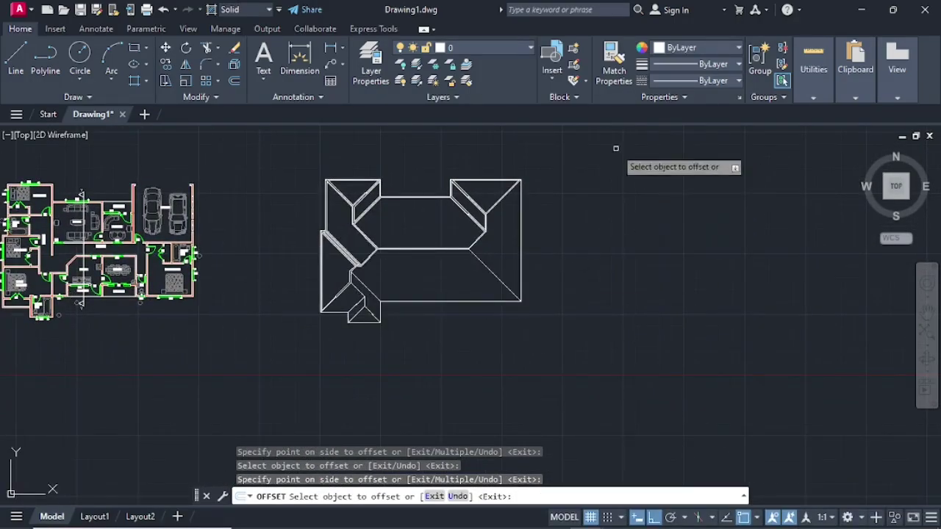
pyautogui.click(521, 242)
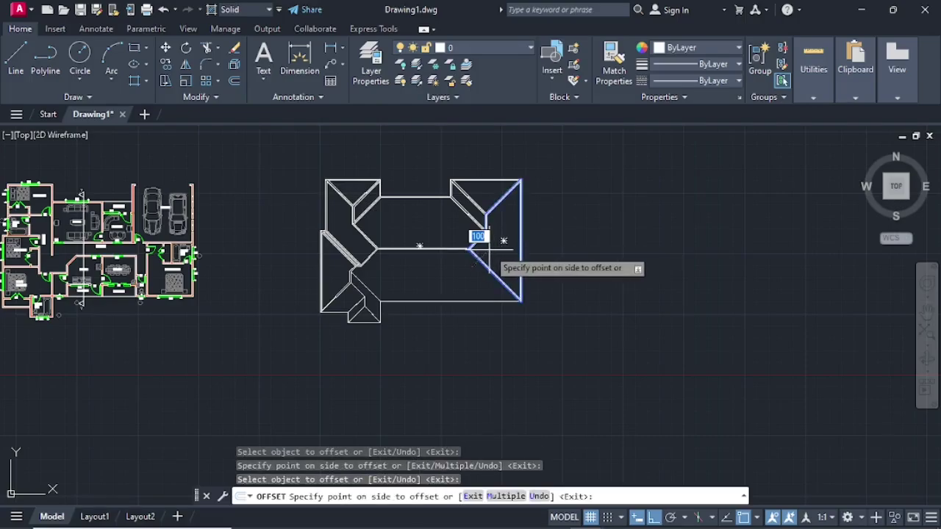
pyautogui.click(487, 257)
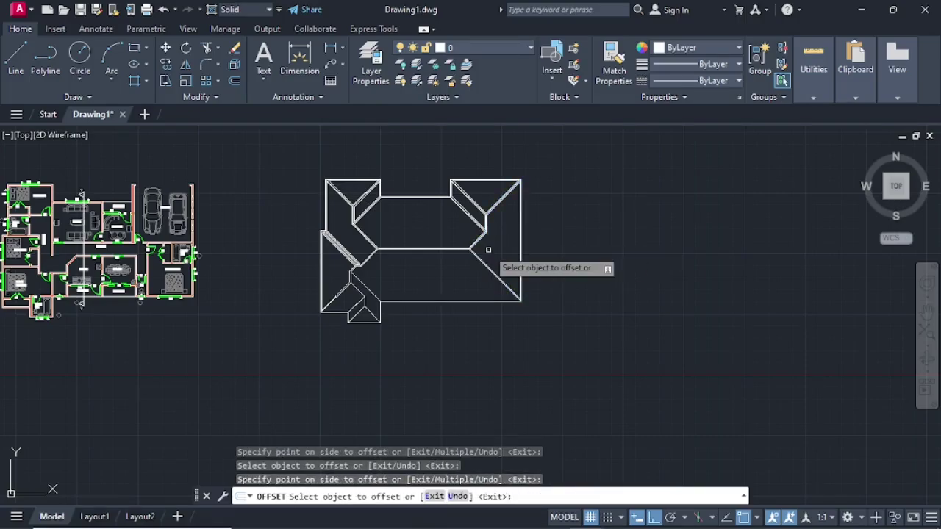
pyautogui.click(458, 302)
pyautogui.click(460, 274)
# - Offset the small lower projection's right slope and its triangular hip face inward by 100
pyautogui.scroll(5, 372, 324)
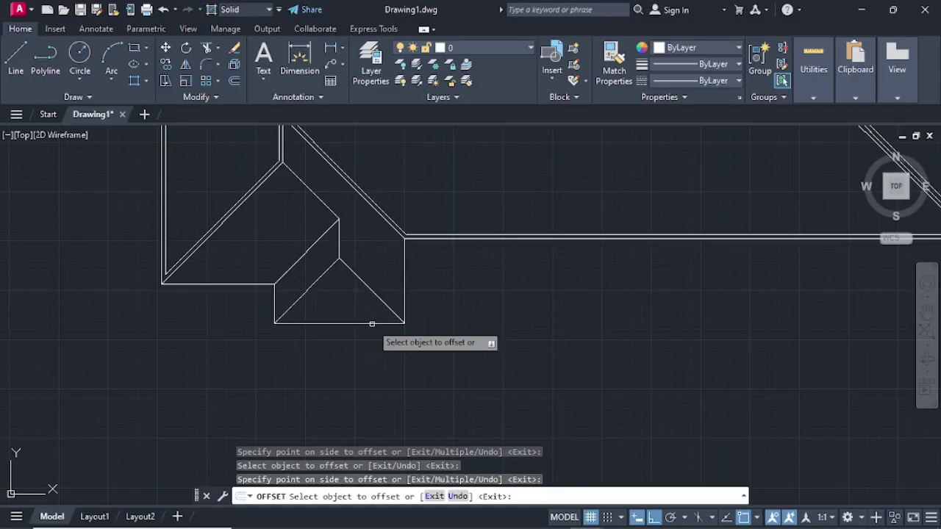
pyautogui.click(403, 281)
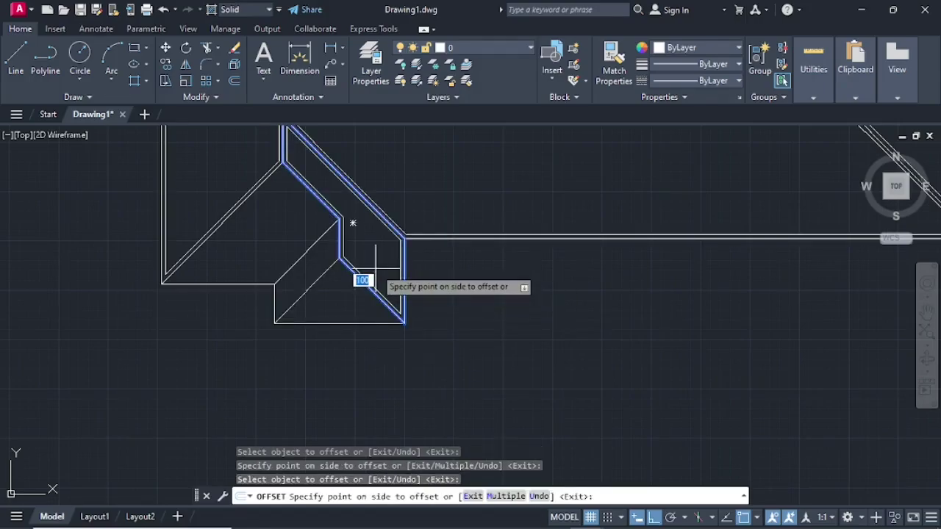
pyautogui.click(375, 269)
pyautogui.click(368, 320)
pyautogui.click(360, 296)
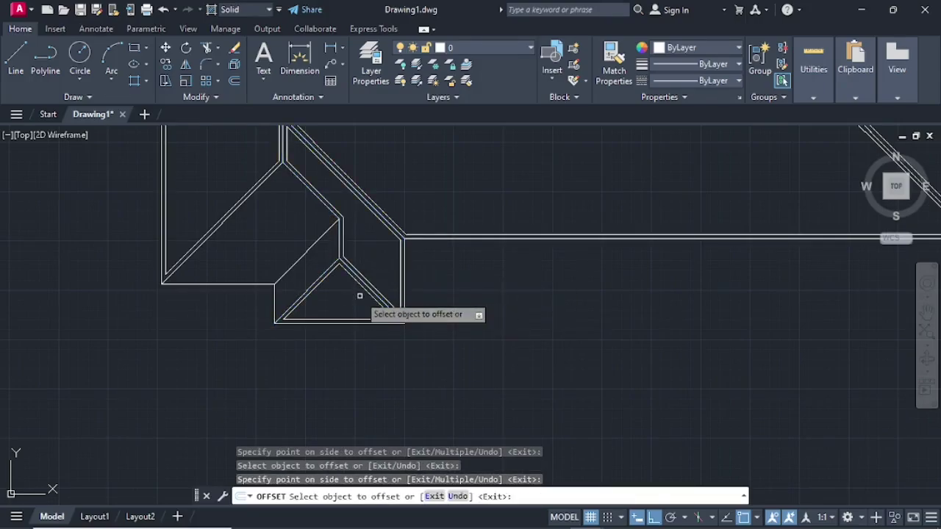
# - Offset the small projection's left slope and the lower-left wing's bottom slope inward by 100, ending the Offset command
pyautogui.click(276, 301)
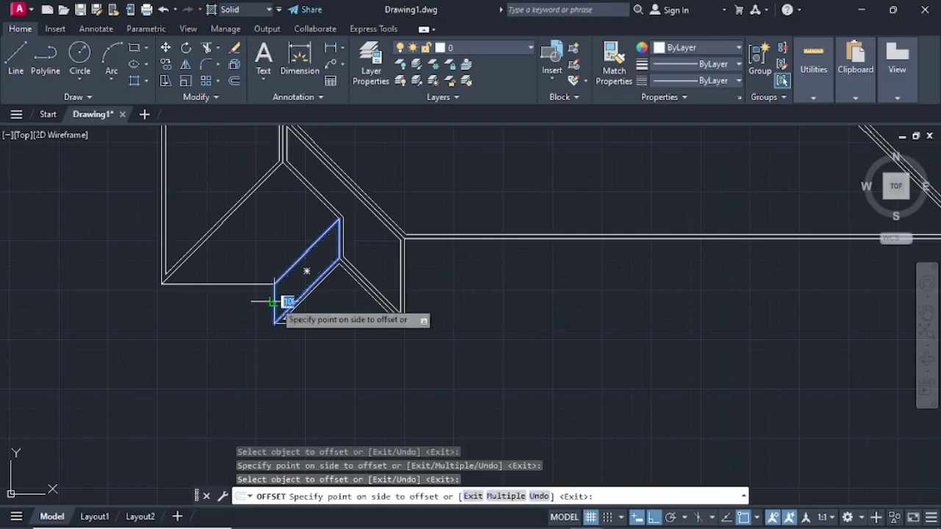
pyautogui.click(308, 272)
pyautogui.click(237, 279)
pyautogui.click(287, 245)
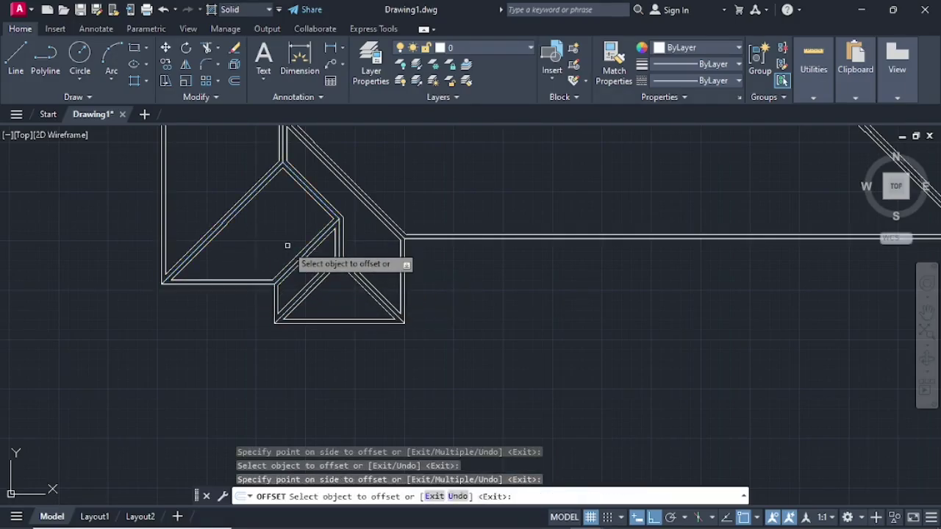
pyautogui.scroll(-3, 288, 245)
pyautogui.scroll(3, 346, 243)
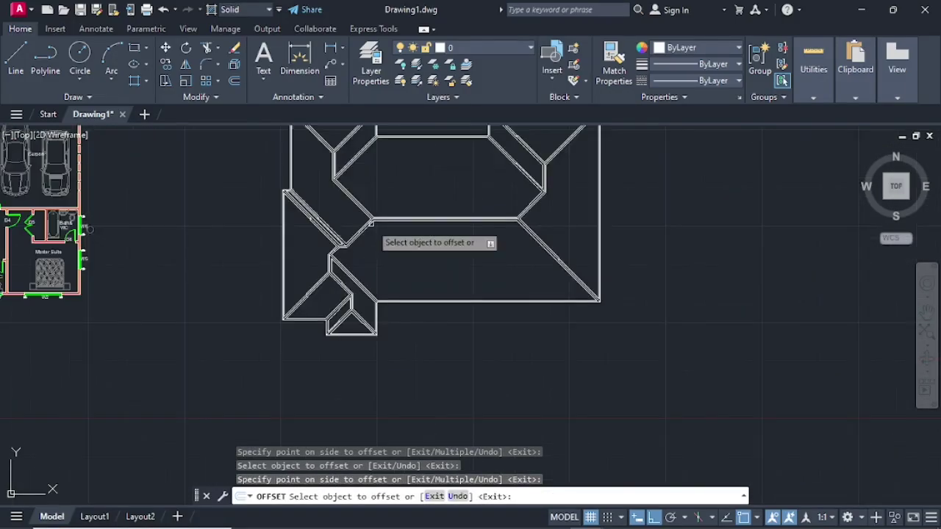
pyautogui.moveTo(409, 183); pyautogui.dragTo(420, 229, button='middle')
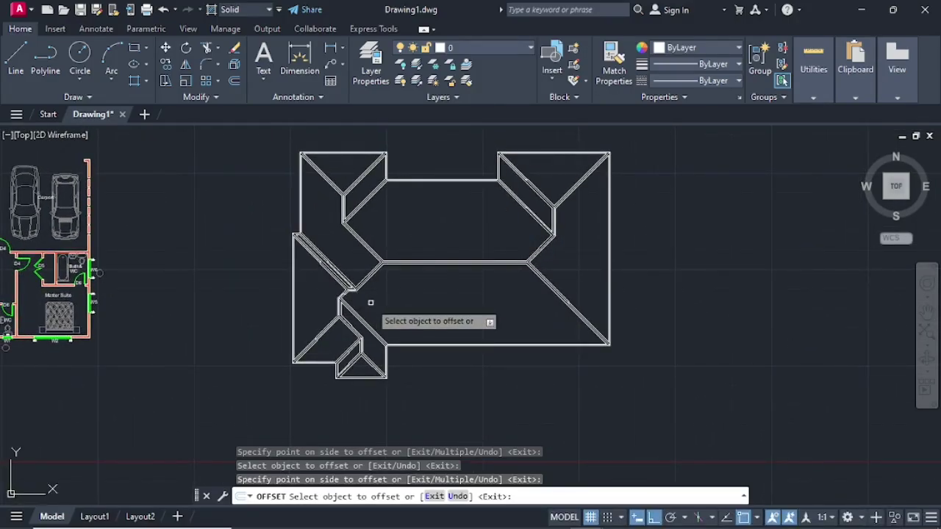
pyautogui.press('Return')
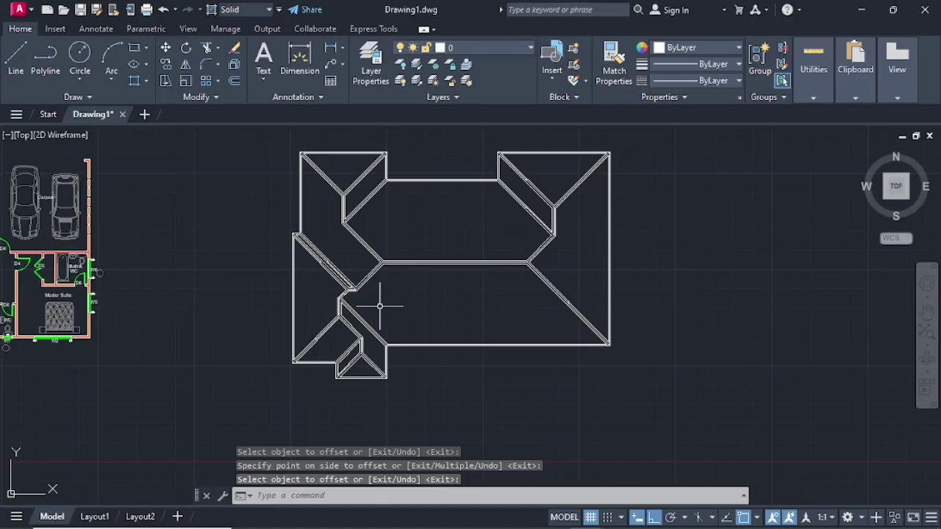
pyautogui.scroll(-2, 185, 211)
pyautogui.moveTo(184, 210)
pyautogui.mouseDown(button='middle')
pyautogui.moveTo(195, 199)
pyautogui.moveTo(231, 225)
pyautogui.moveTo(256, 206)
pyautogui.mouseUp(button='middle')
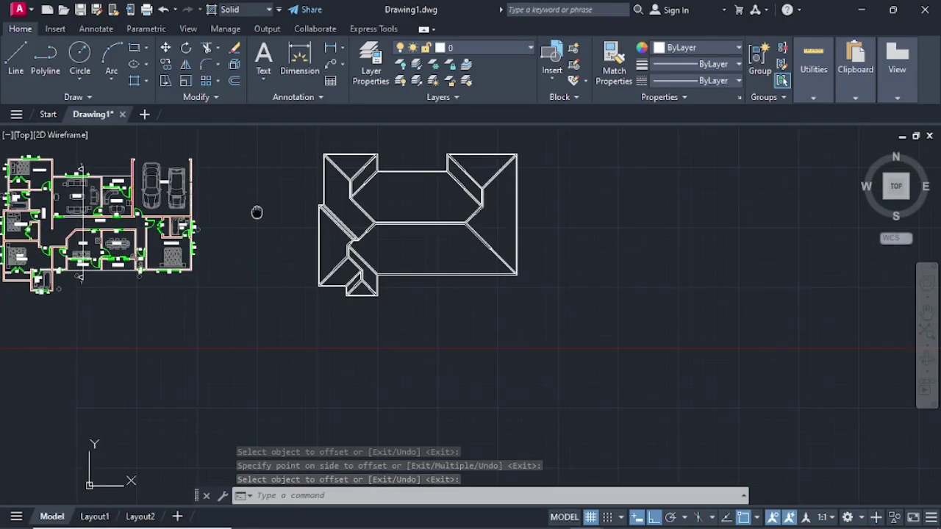
pyautogui.click(16, 63)
pyautogui.click(255, 410)
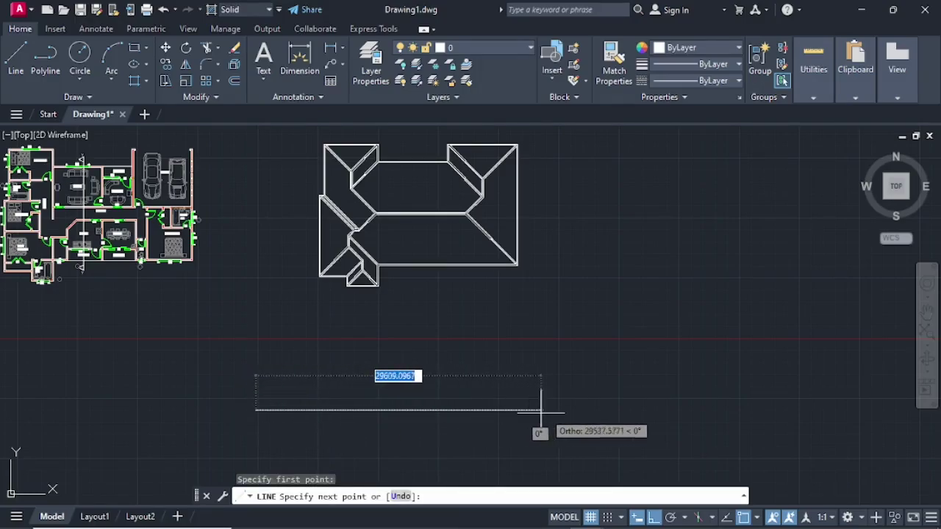
pyautogui.click(557, 410)
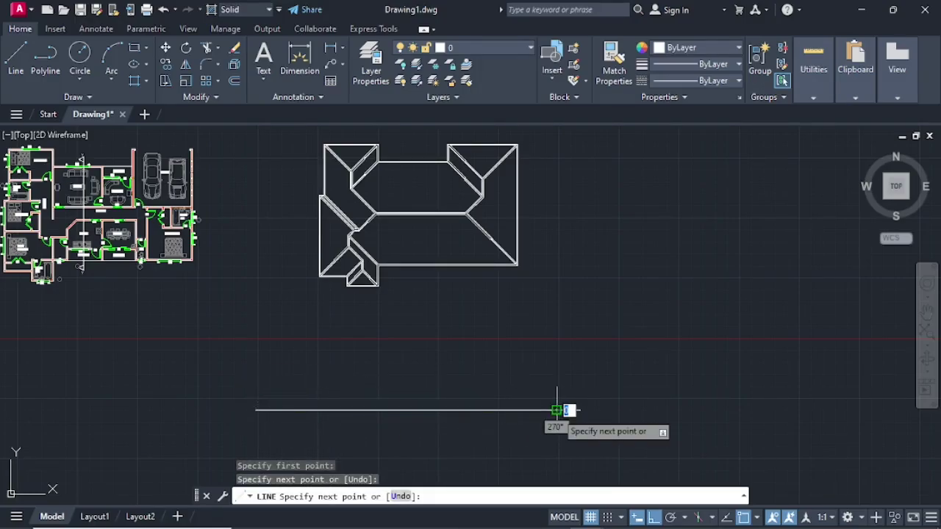
pyautogui.press('Return')
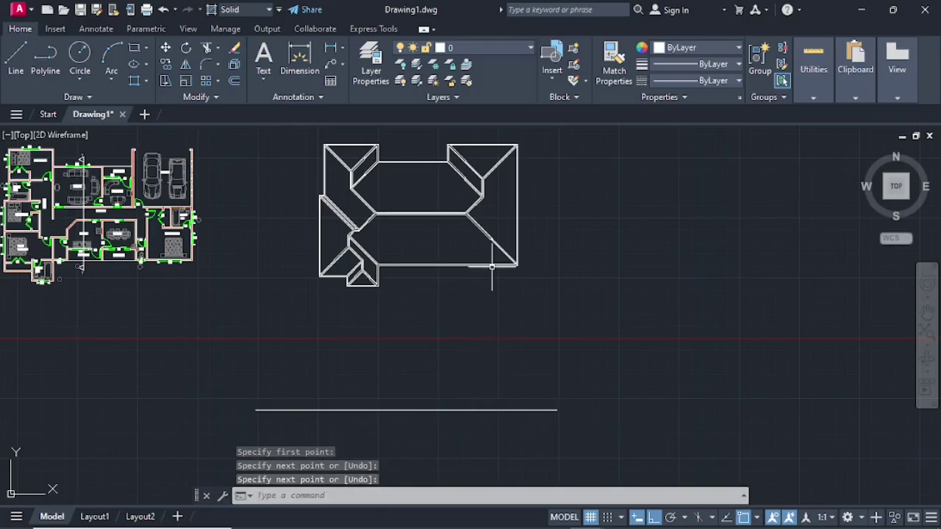
pyautogui.scroll(3, 494, 254)
pyautogui.scroll(-3, 493, 254)
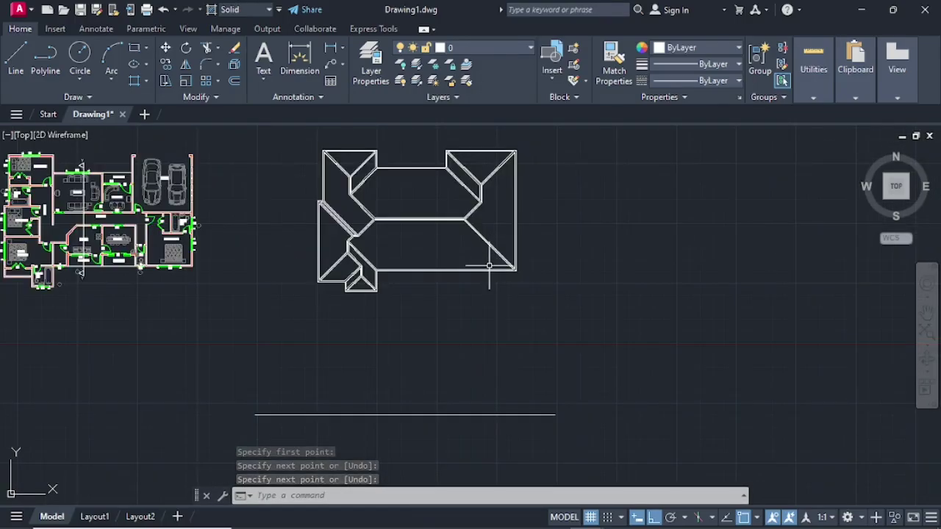
pyautogui.click(441, 416)
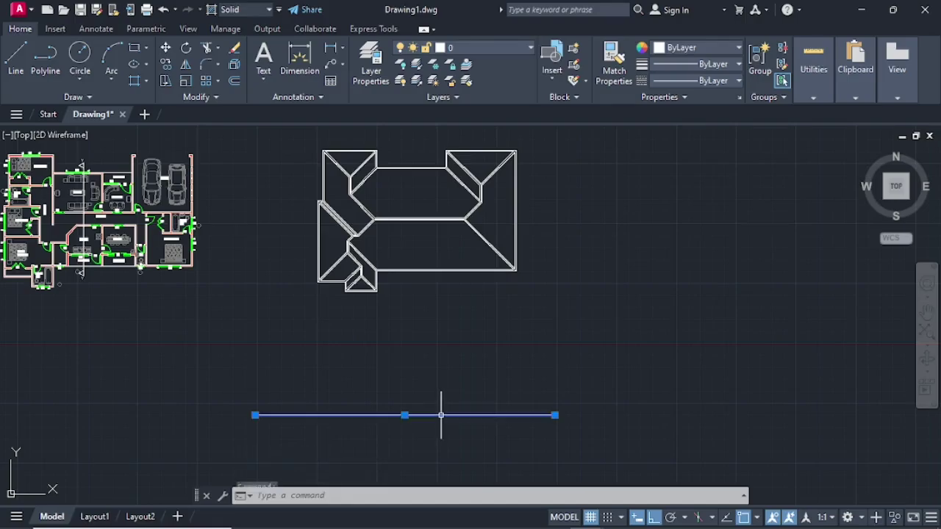
pyautogui.press('Delete')
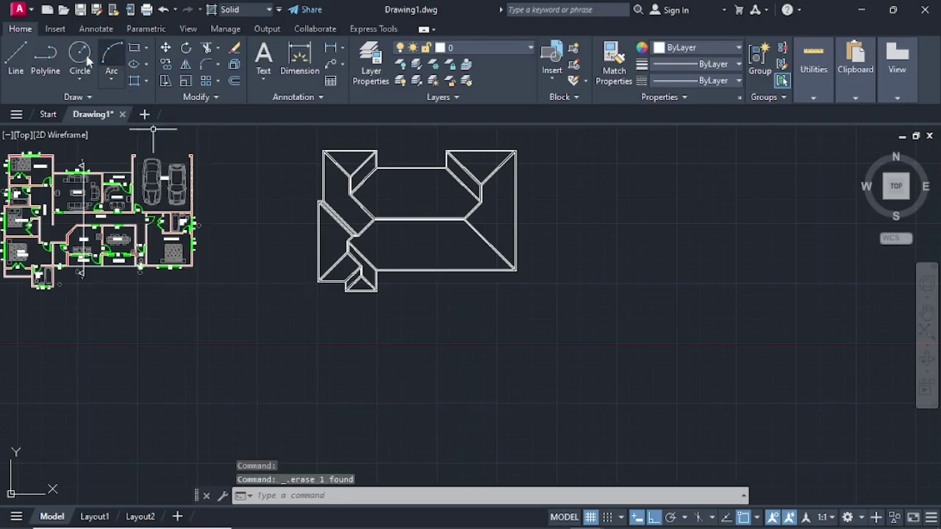
# - Draw a horizontal baseline just below the roof plan, extending slightly past both sides of the roof
pyautogui.click(16, 56)
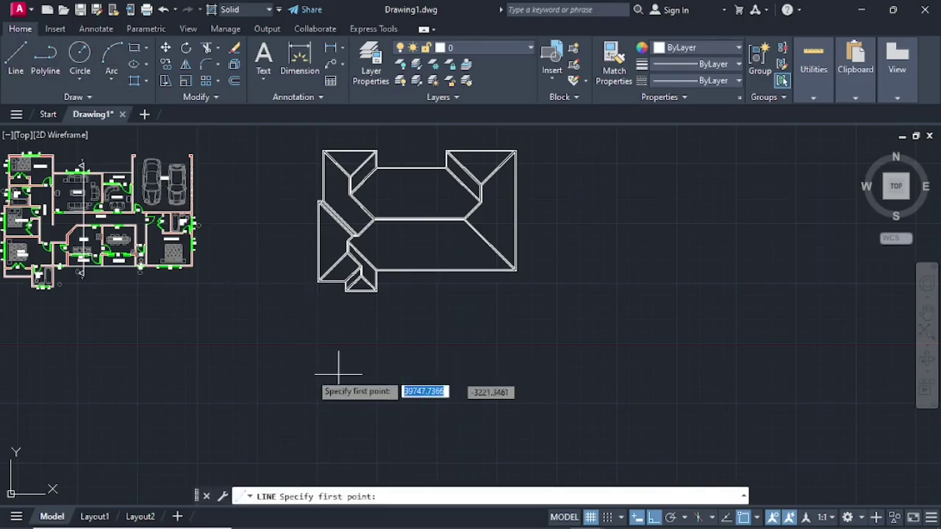
pyautogui.click(285, 360)
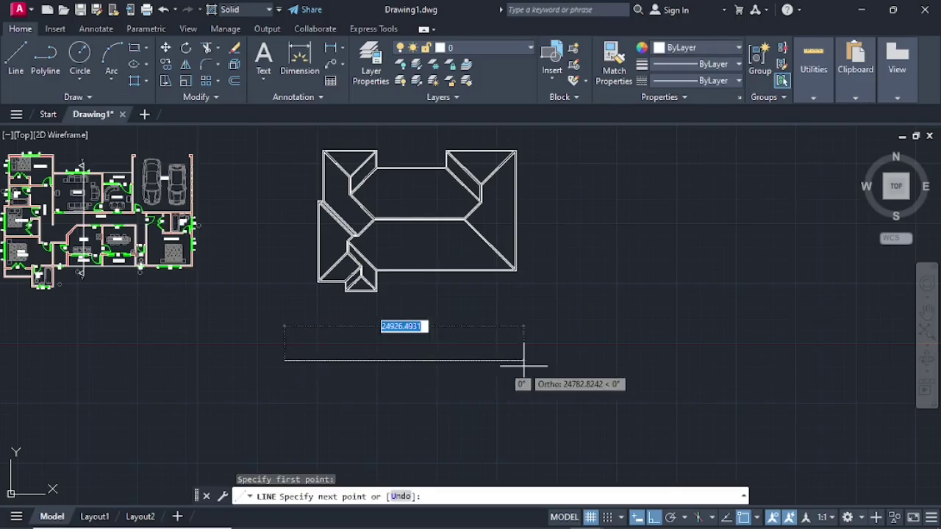
pyautogui.click(552, 360)
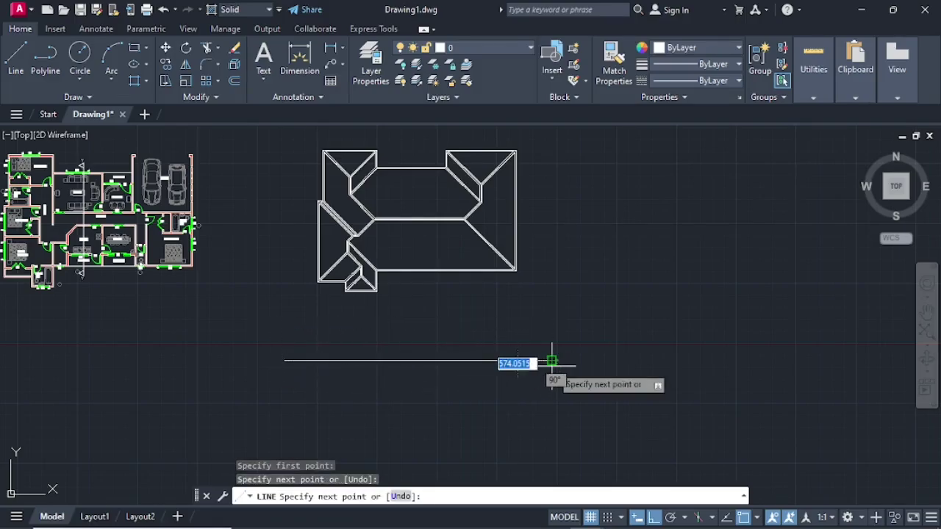
pyautogui.press('Return')
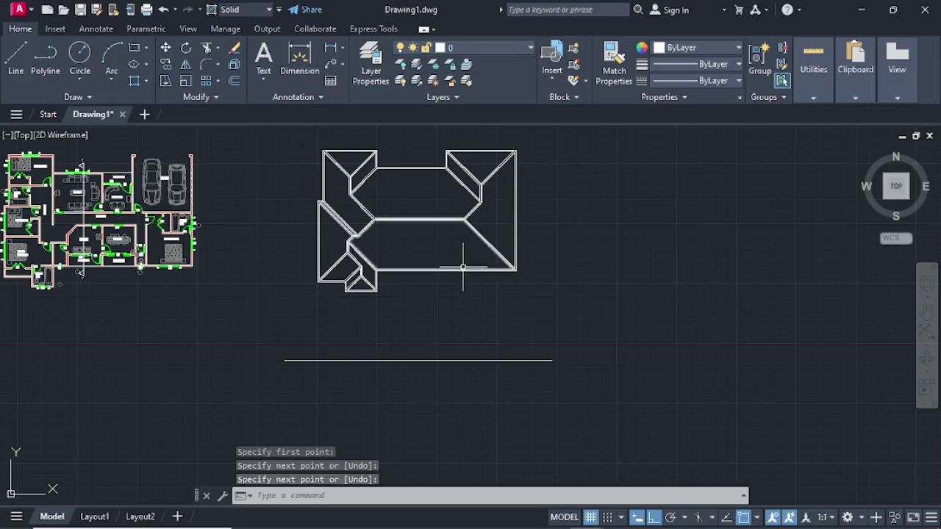
# - Copy the central lower slope's inner outline straight down, from the main roof's lower-right corner to the horizontal baseline
pyautogui.scroll(4, 499, 281)
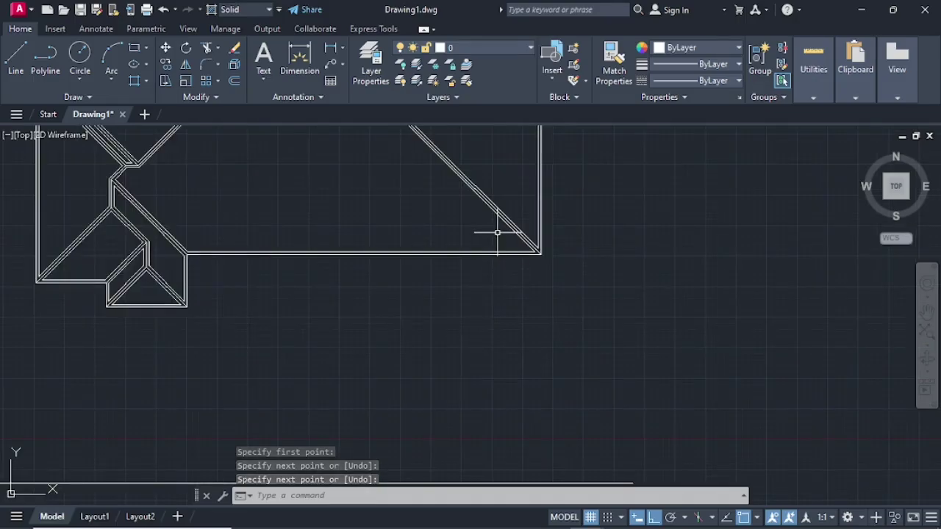
pyautogui.scroll(2, 503, 239)
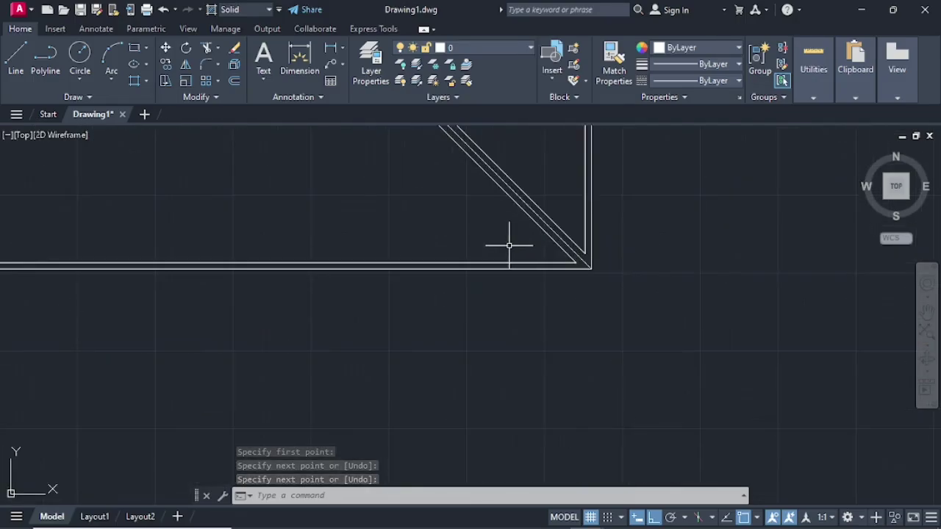
pyautogui.click(542, 228)
pyautogui.rightClick(542, 228)
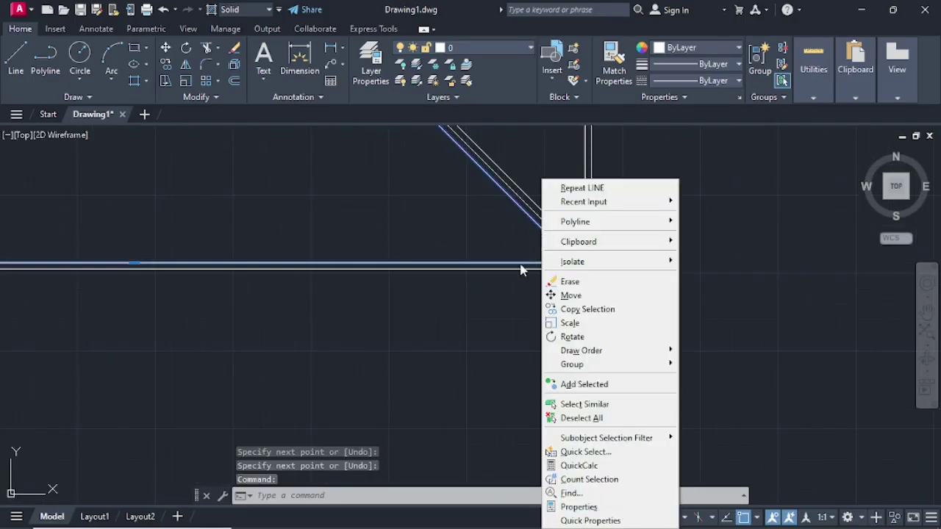
pyautogui.click(577, 310)
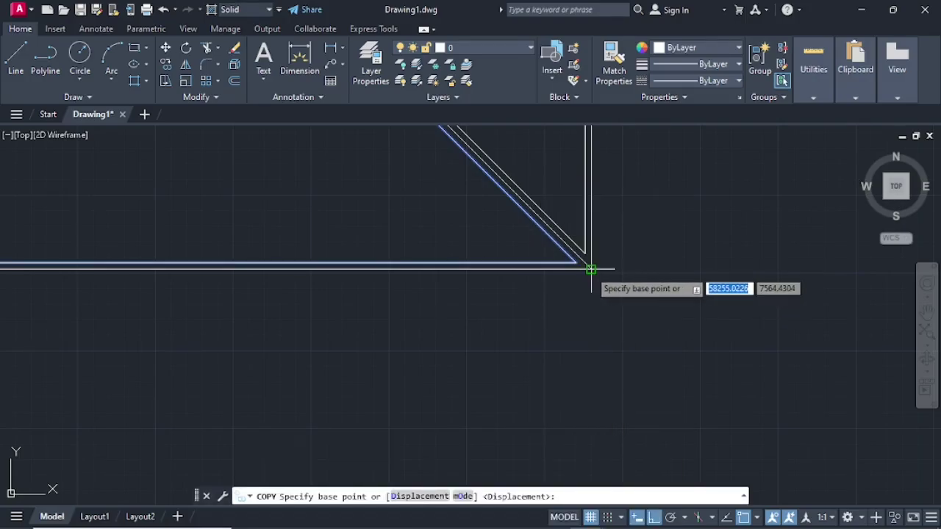
pyautogui.click(590, 269)
pyautogui.scroll(-3, 584, 331)
pyautogui.scroll(3, 575, 183)
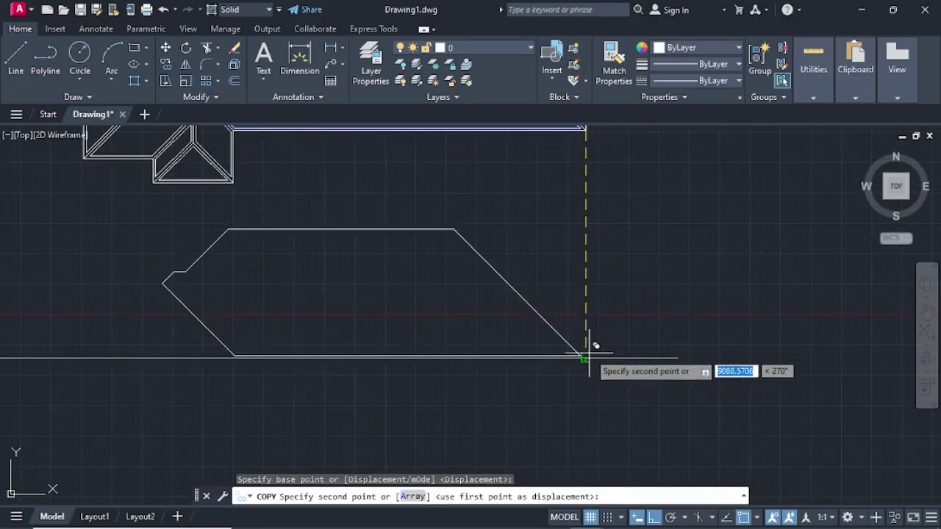
pyautogui.click(588, 353)
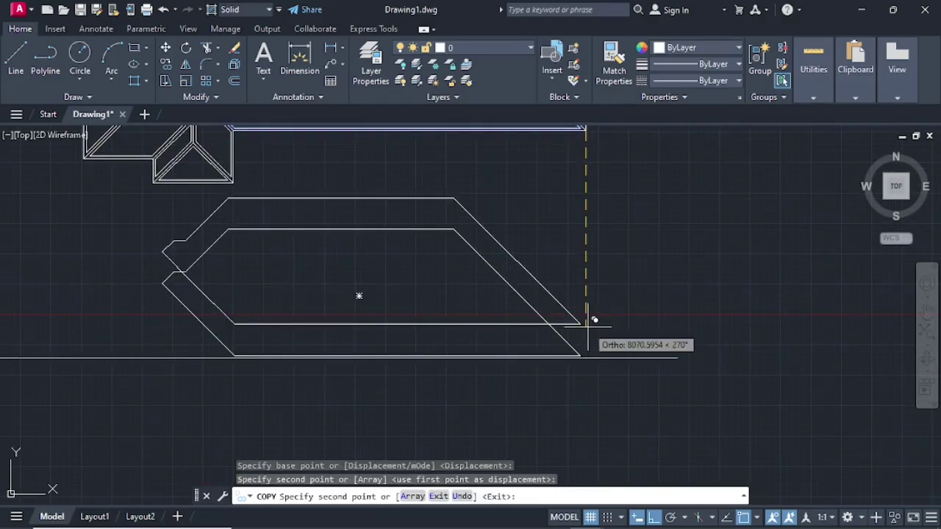
pyautogui.press('Return')
# - Copy the small projection's inner triangular outline straight down, from the projection's lower-right corner to the horizontal baseline
pyautogui.scroll(-2, 369, 177)
pyautogui.moveTo(370, 177); pyautogui.dragTo(495, 214, button='middle')
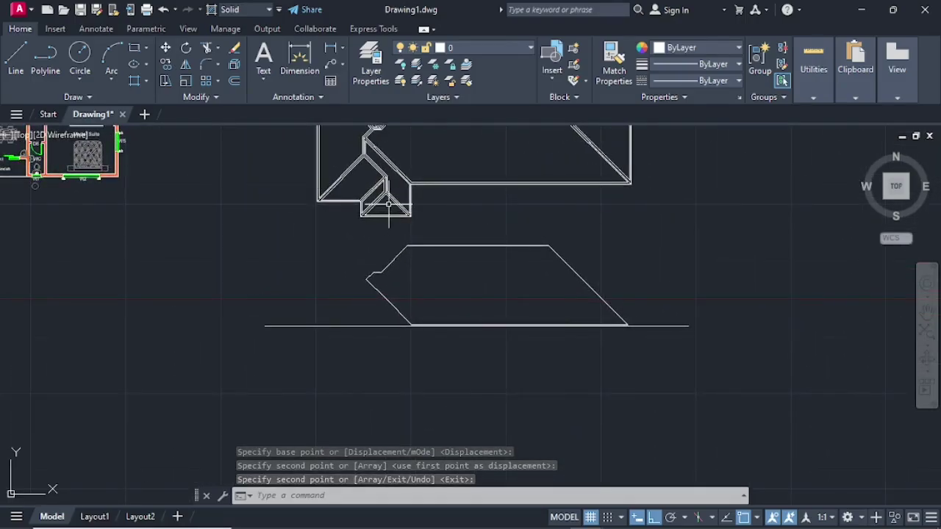
pyautogui.click(390, 207)
pyautogui.rightClick(395, 212)
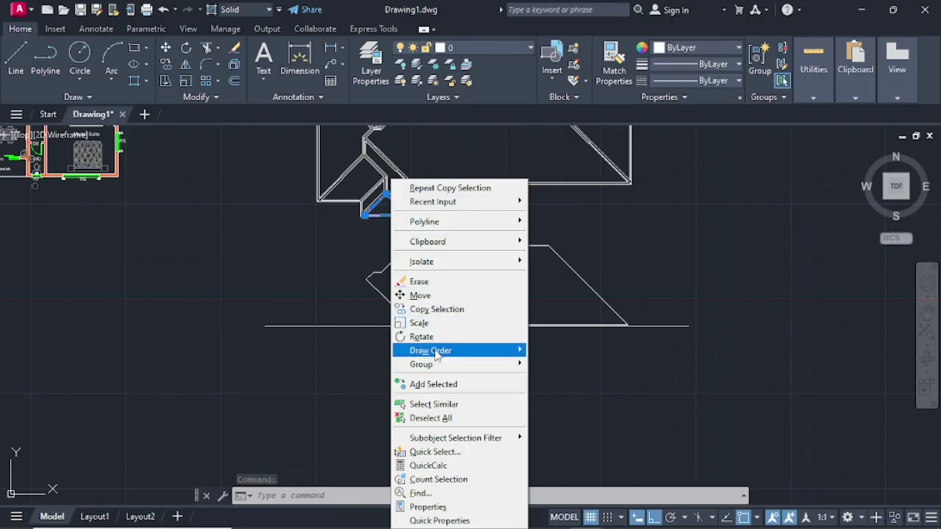
pyautogui.click(434, 310)
pyautogui.scroll(5, 420, 218)
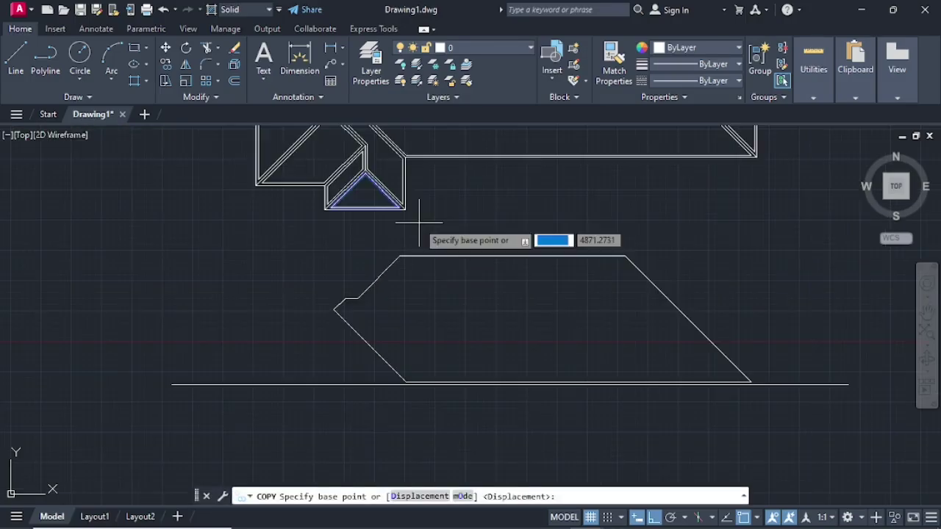
pyautogui.click(436, 228)
pyautogui.scroll(-5, 414, 279)
pyautogui.moveTo(414, 280); pyautogui.dragTo(414, 125, button='middle')
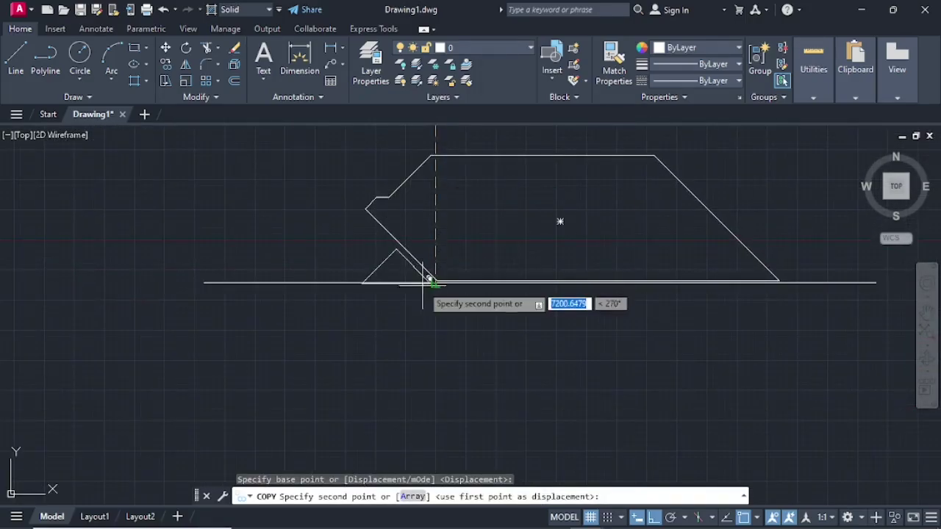
pyautogui.scroll(6, 454, 273)
pyautogui.click(462, 272)
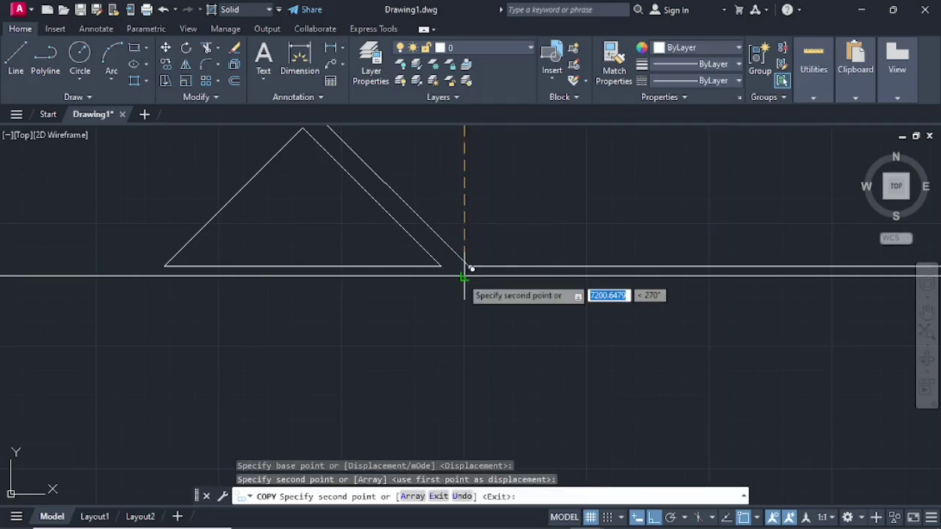
# - Copy the lower-left wing's inner bottom-slope outline straight down, from the wing's lower-left corner to the horizontal baseline
pyautogui.press('Return')
pyautogui.scroll(-4, 447, 248)
pyautogui.scroll(-2, 437, 187)
pyautogui.moveTo(447, 200); pyautogui.dragTo(481, 273, button='middle')
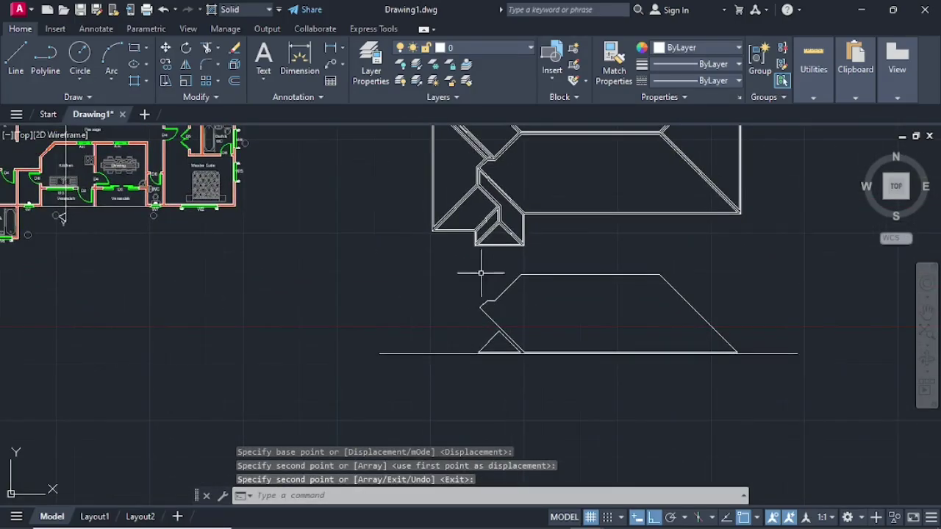
pyautogui.scroll(3, 467, 217)
pyautogui.click(402, 252)
pyautogui.rightClick(401, 252)
pyautogui.click(450, 306)
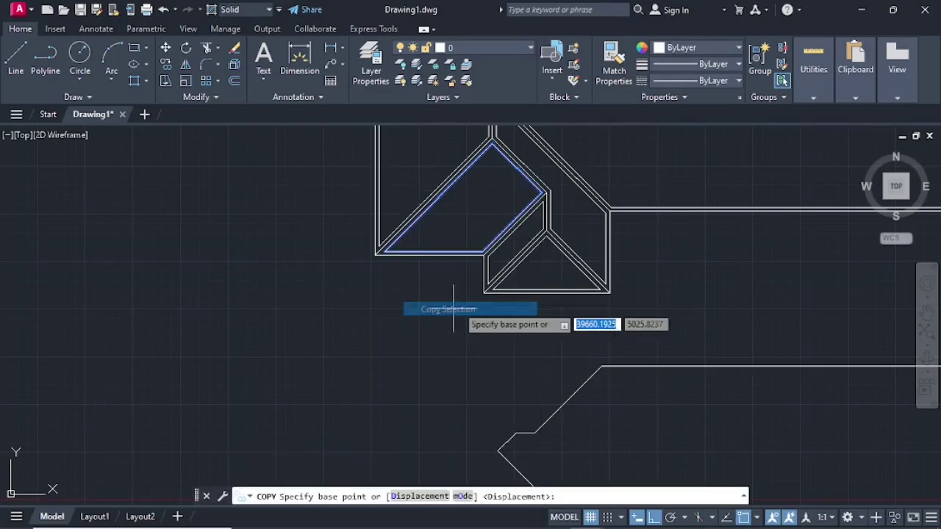
pyautogui.click(376, 251)
pyautogui.scroll(-3, 370, 299)
pyautogui.moveTo(378, 325); pyautogui.dragTo(441, 143, button='middle')
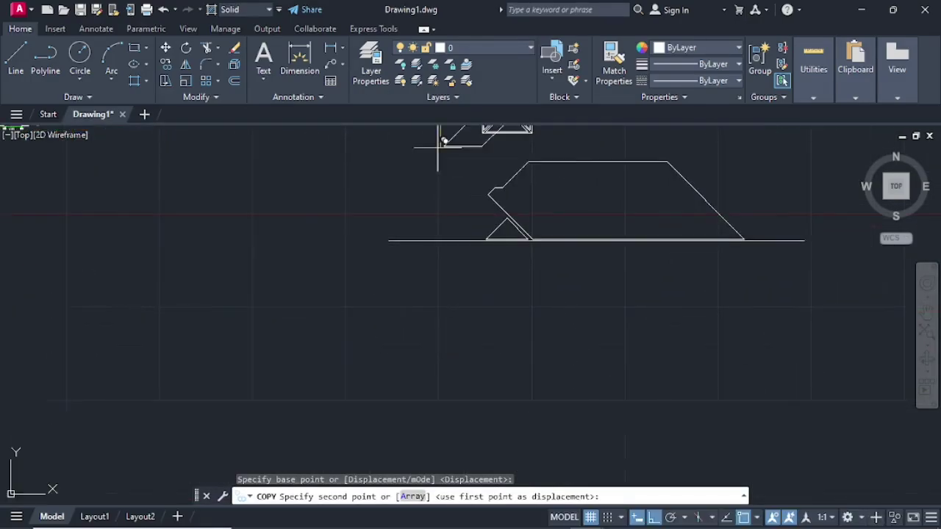
pyautogui.click(440, 241)
pyautogui.press('Return')
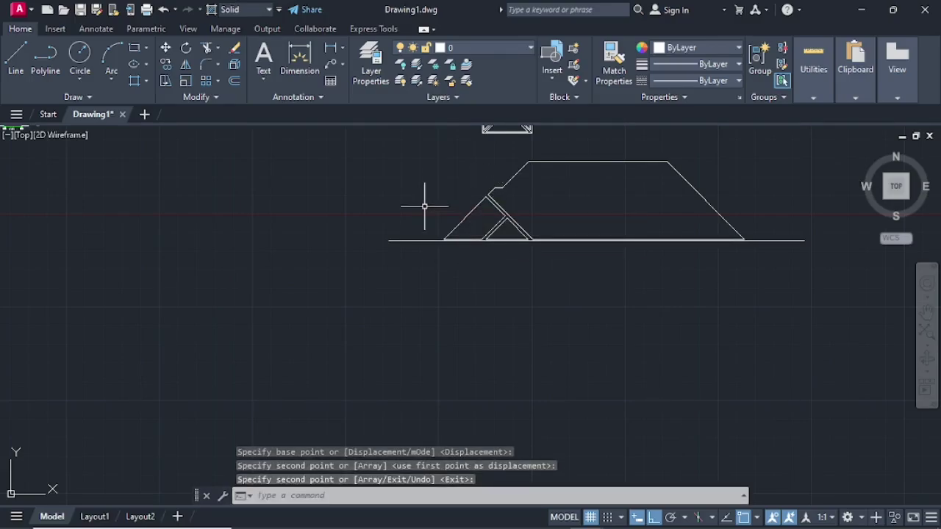
# - Offset the three copied elevation outlines outward by 100: the central slope, the lower-left wing slope and the small projection's triangle
pyautogui.scroll(-4, 425, 205)
pyautogui.scroll(4, 431, 202)
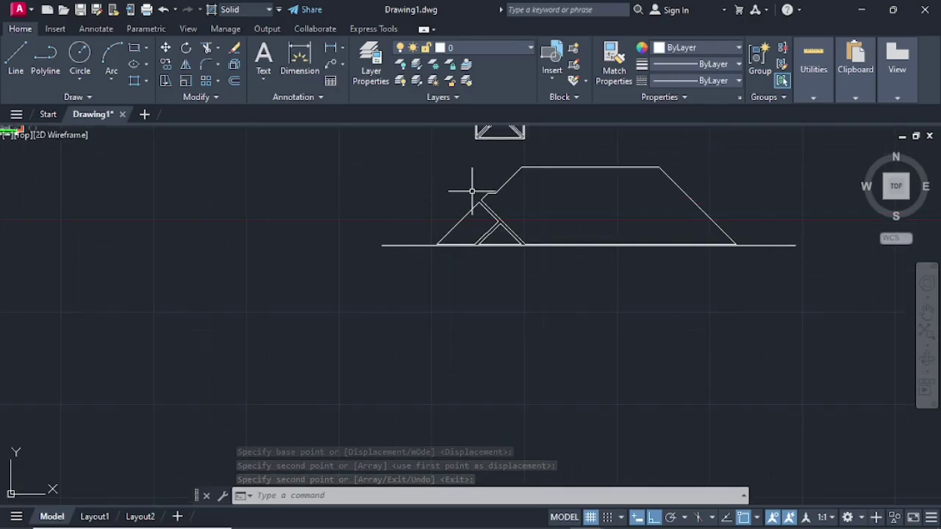
pyautogui.click(234, 81)
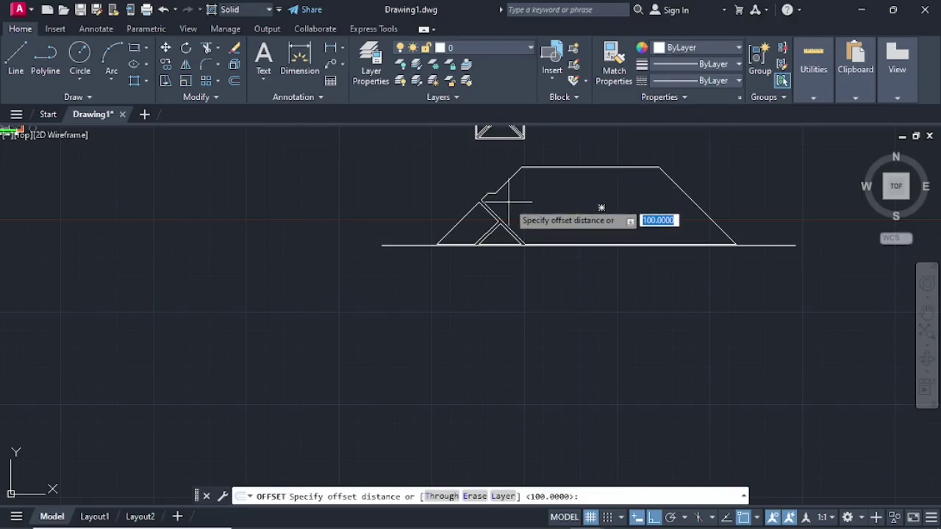
pyautogui.press('Return')
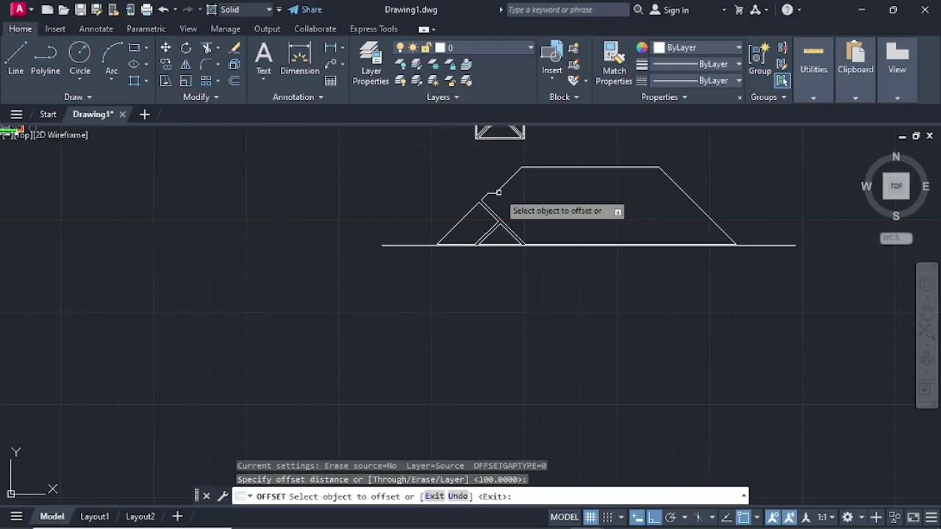
pyautogui.click(498, 191)
pyautogui.click(600, 204)
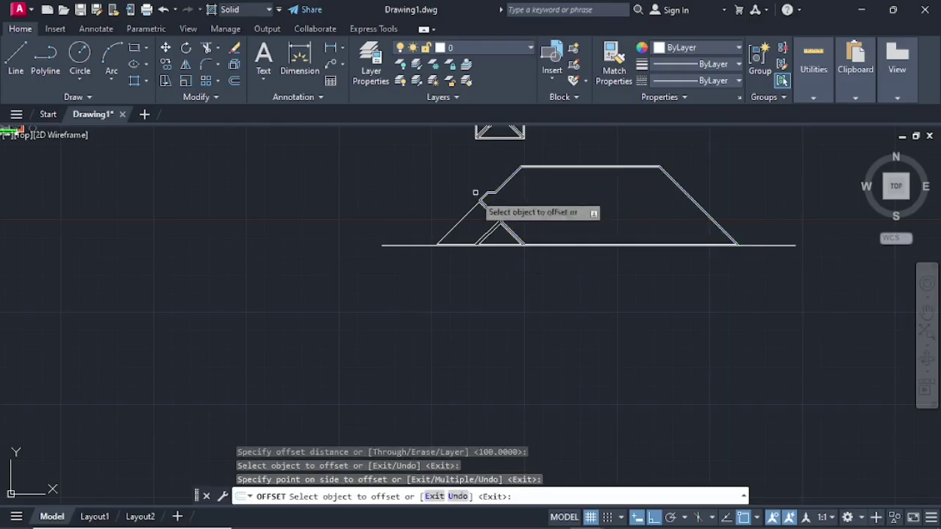
pyautogui.click(474, 208)
pyautogui.click(460, 186)
pyautogui.scroll(5, 494, 233)
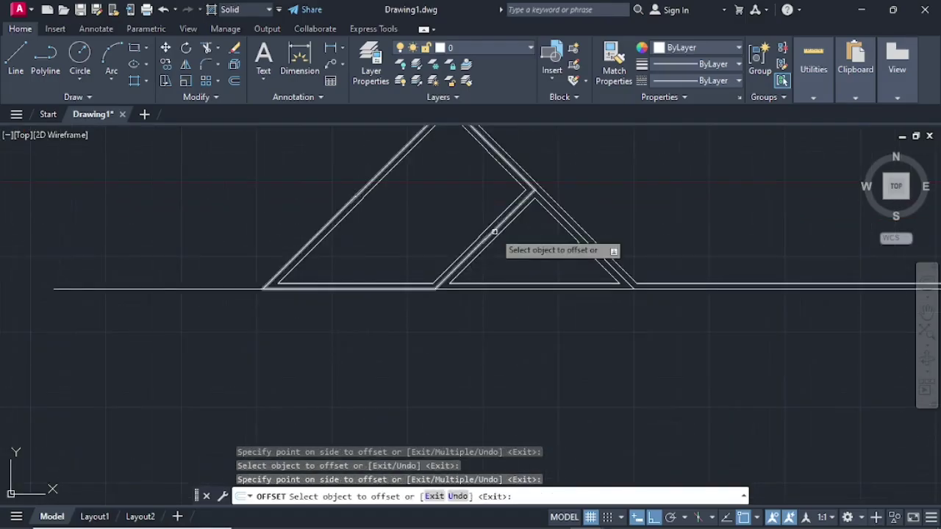
pyautogui.click(504, 218)
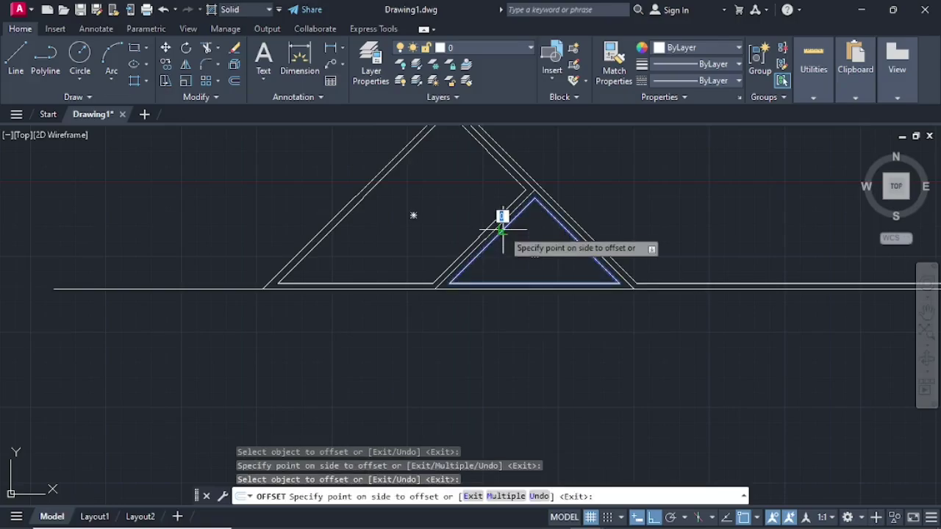
pyautogui.click(466, 188)
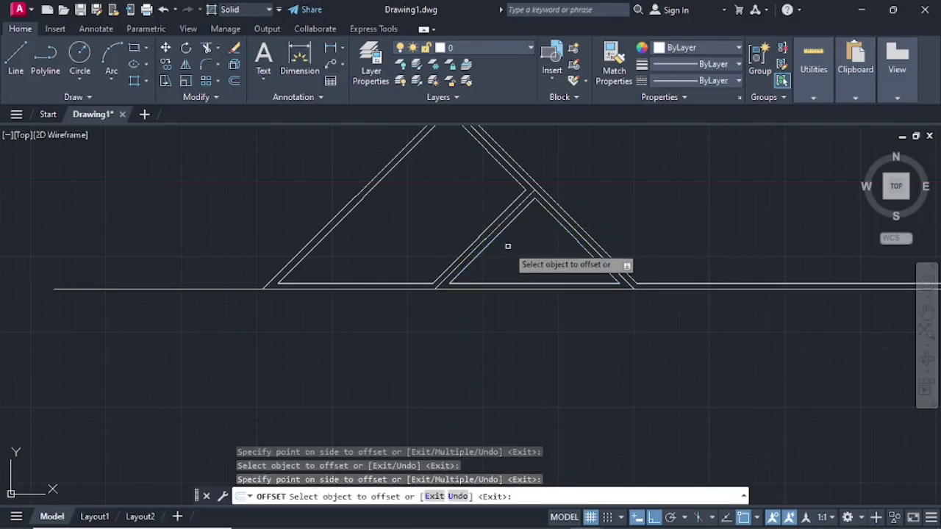
pyautogui.scroll(-4, 179, 282)
pyautogui.press('Escape')
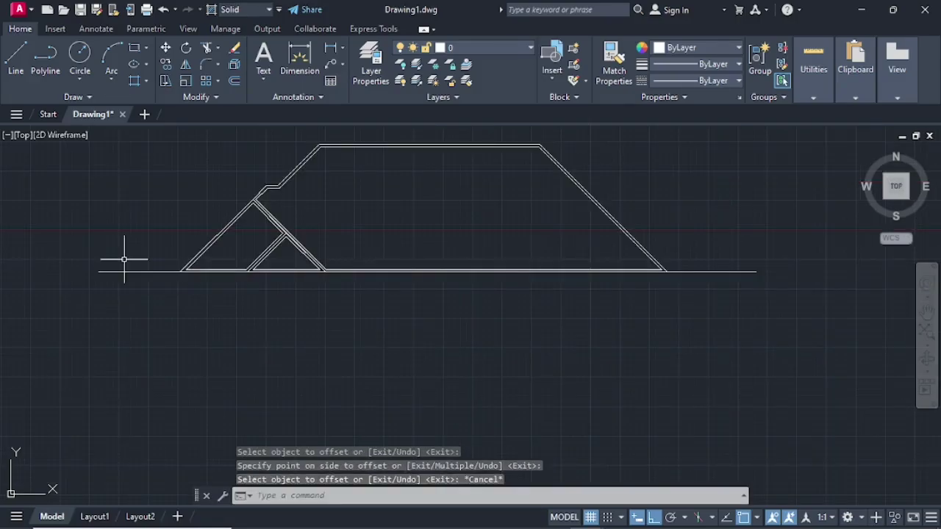
# - Erase the horizontal baseline under the projected roof elevation
pyautogui.click(127, 270)
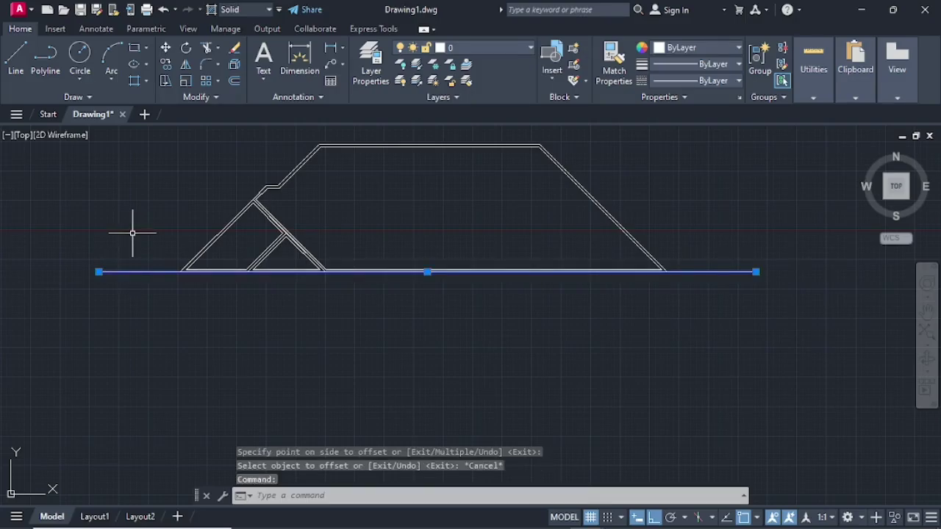
pyautogui.press('Delete')
pyautogui.scroll(-2, 133, 235)
pyautogui.moveTo(132, 235)
pyautogui.mouseDown(button='middle')
pyautogui.moveTo(294, 403)
pyautogui.moveTo(317, 368)
pyautogui.mouseUp(button='middle')
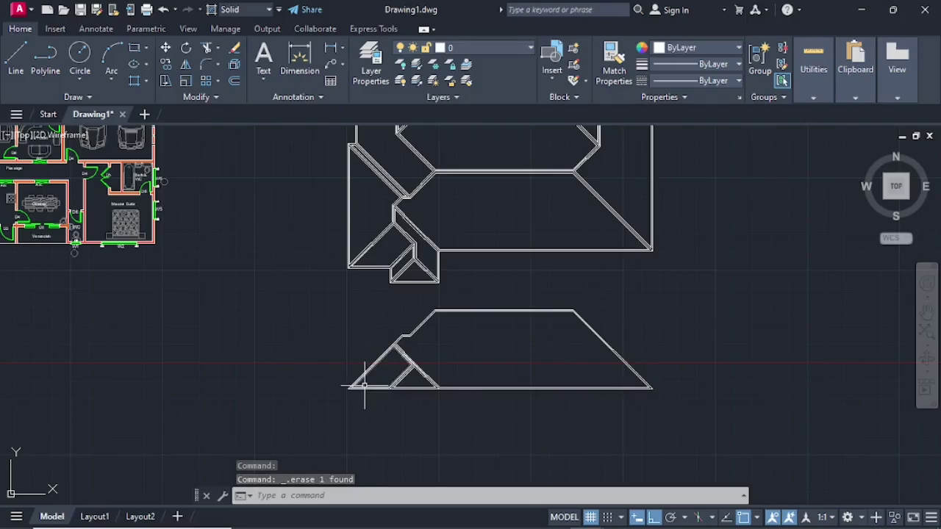
# - Draw a vertical reference line a short distance to the right of the roof plan, roughly spanning the plan's full height
pyautogui.scroll(-2, 458, 376)
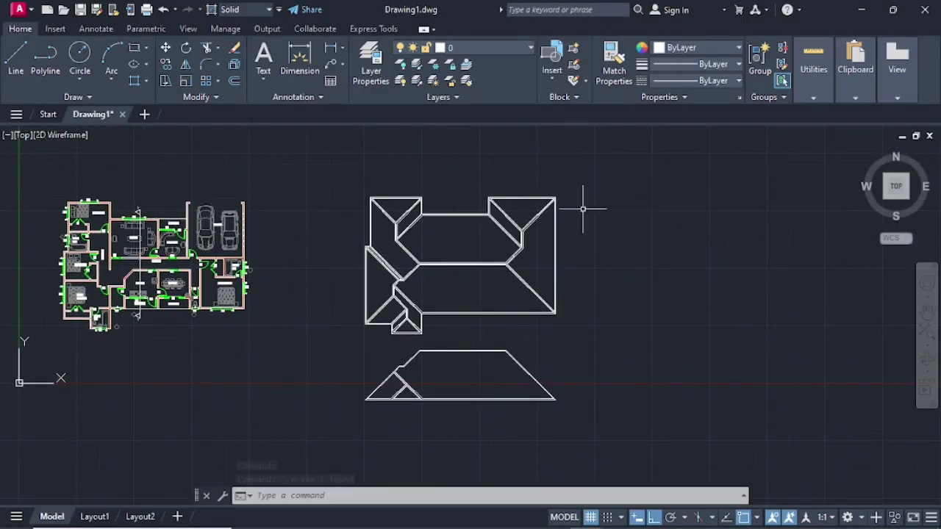
pyautogui.moveTo(542, 254); pyautogui.dragTo(461, 271, button='middle')
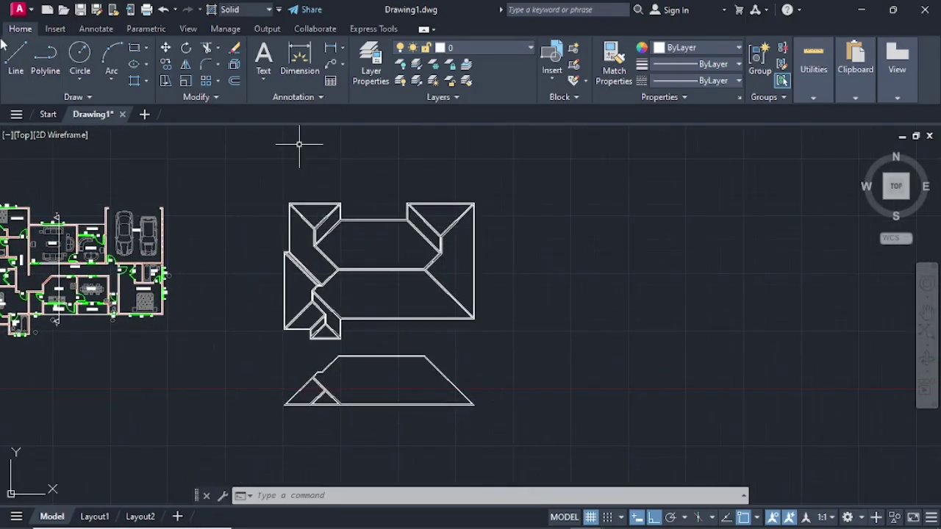
pyautogui.press('l')
pyautogui.press('Return')
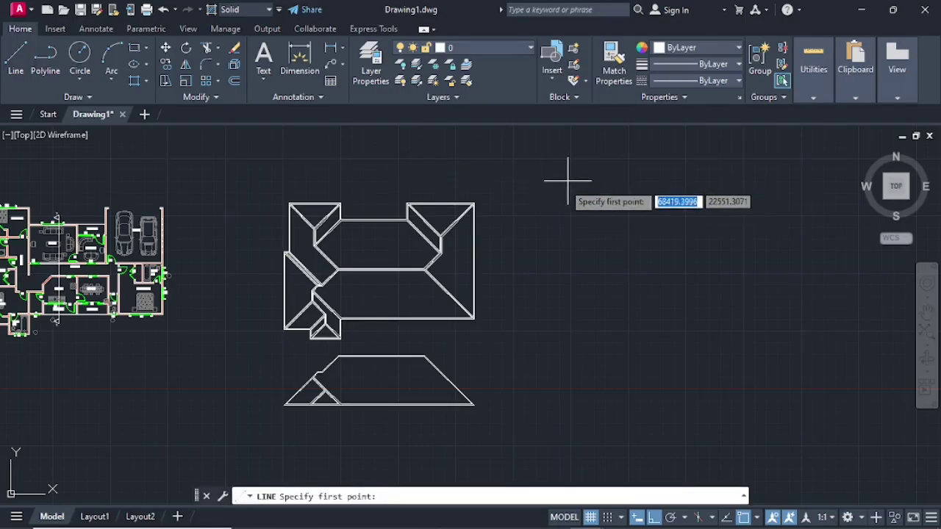
pyautogui.click(567, 180)
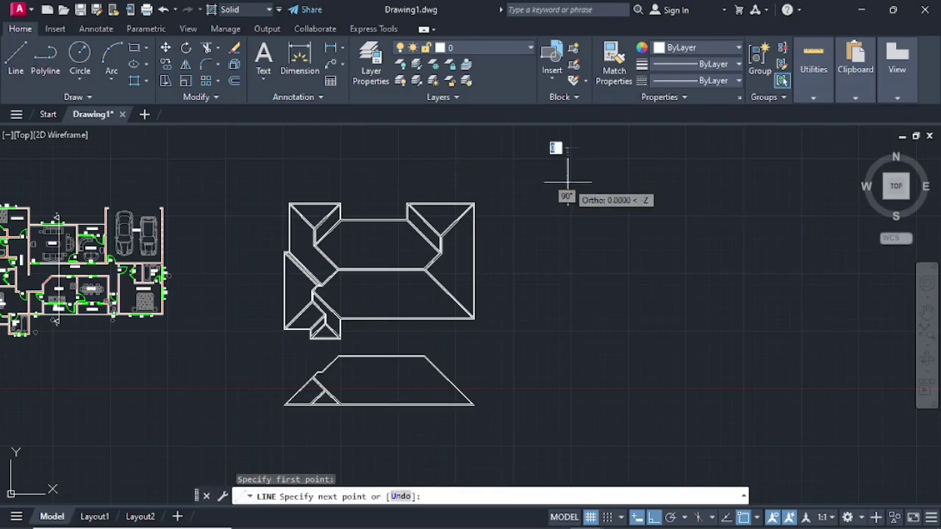
pyautogui.click(567, 350)
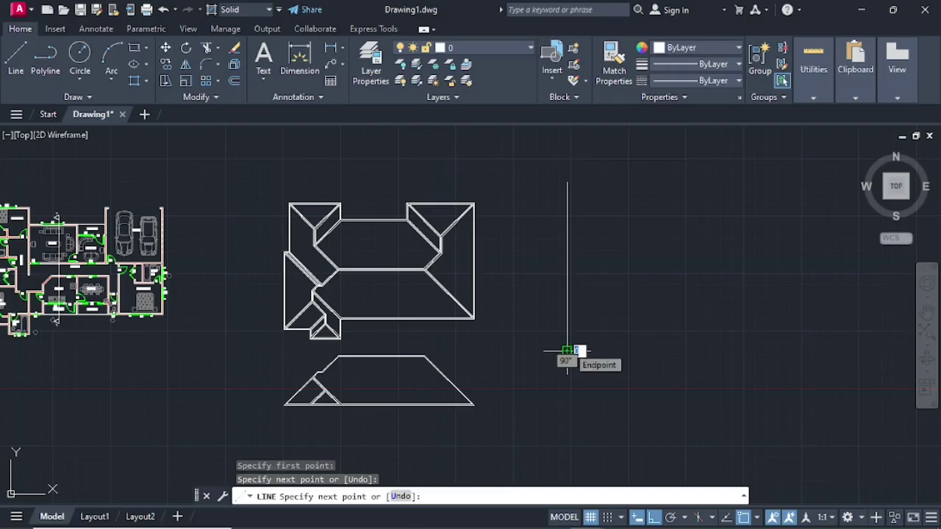
pyautogui.press('Escape')
# - Copy the right slope's inner outline horizontally, from the roof's upper-right corner to the vertical reference line
pyautogui.scroll(6, 478, 243)
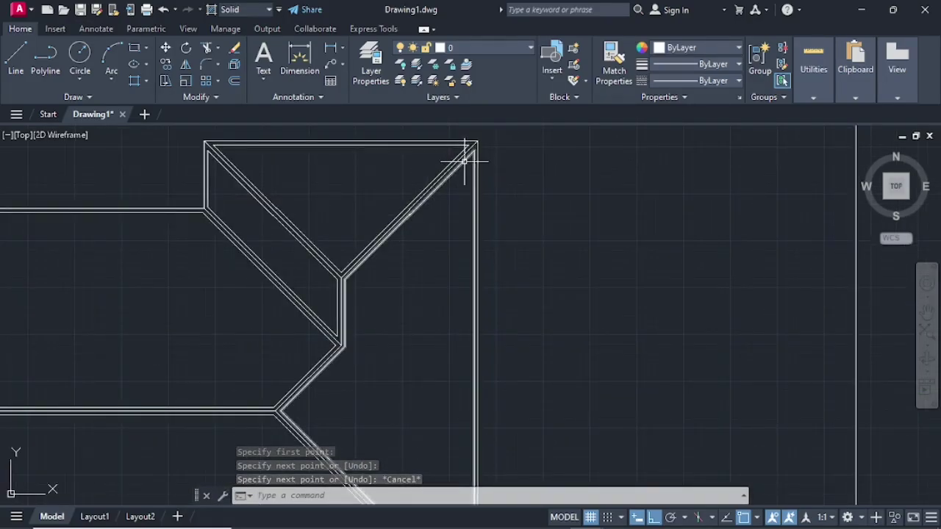
pyautogui.click(466, 161)
pyautogui.rightClick(466, 162)
pyautogui.click(507, 293)
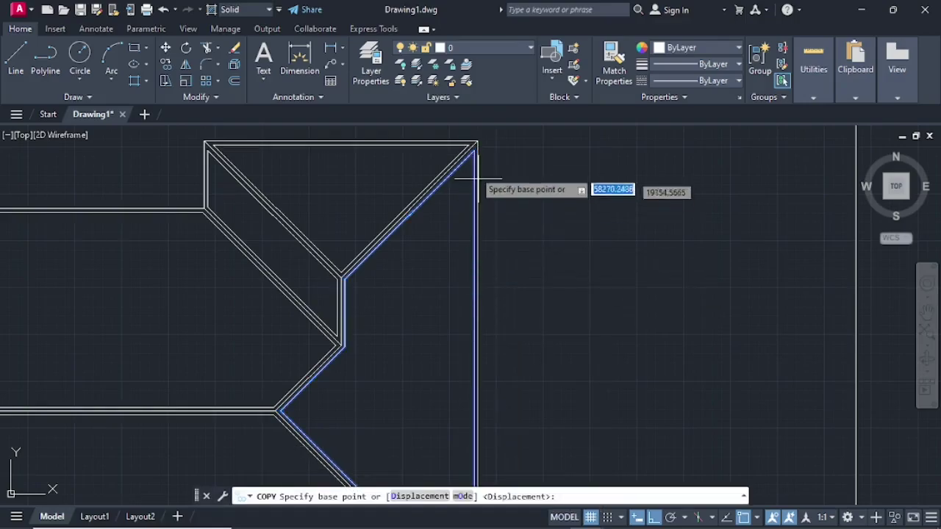
pyautogui.click(477, 142)
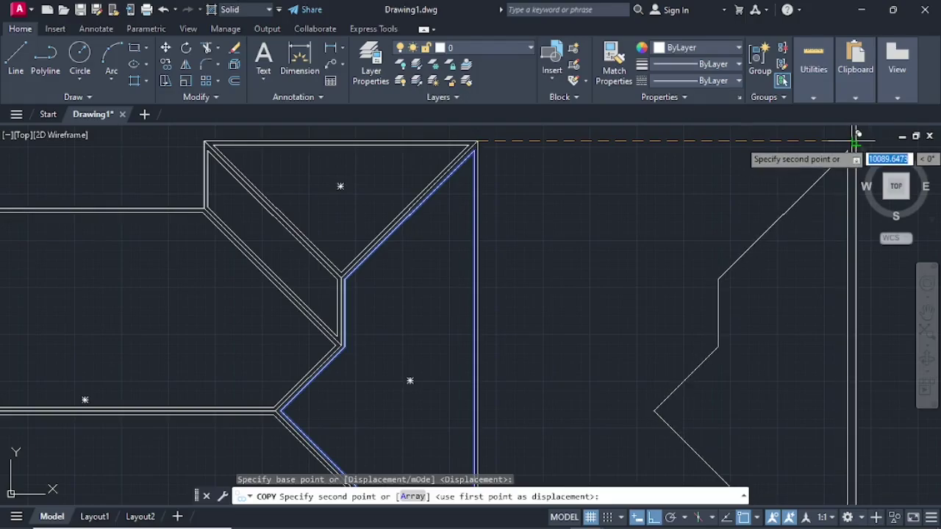
pyautogui.moveTo(856, 140); pyautogui.dragTo(742, 152, button='middle')
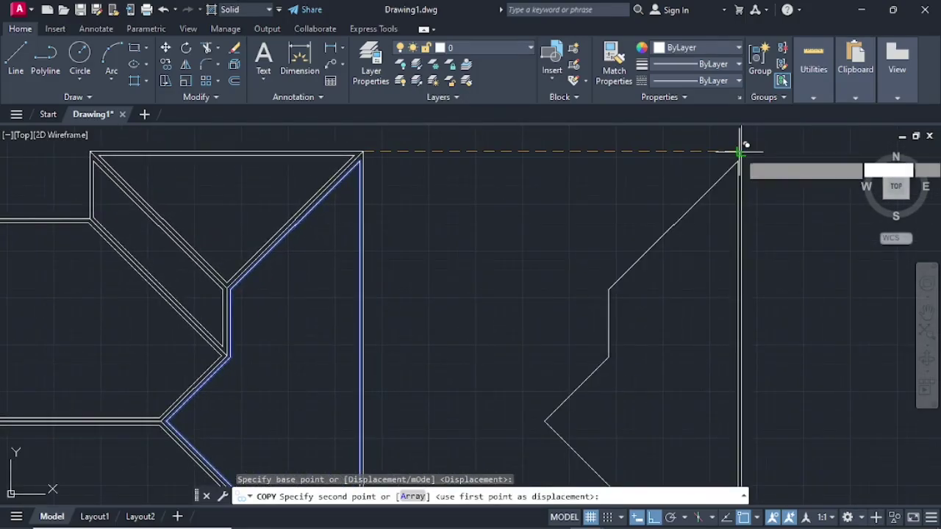
pyautogui.click(741, 151)
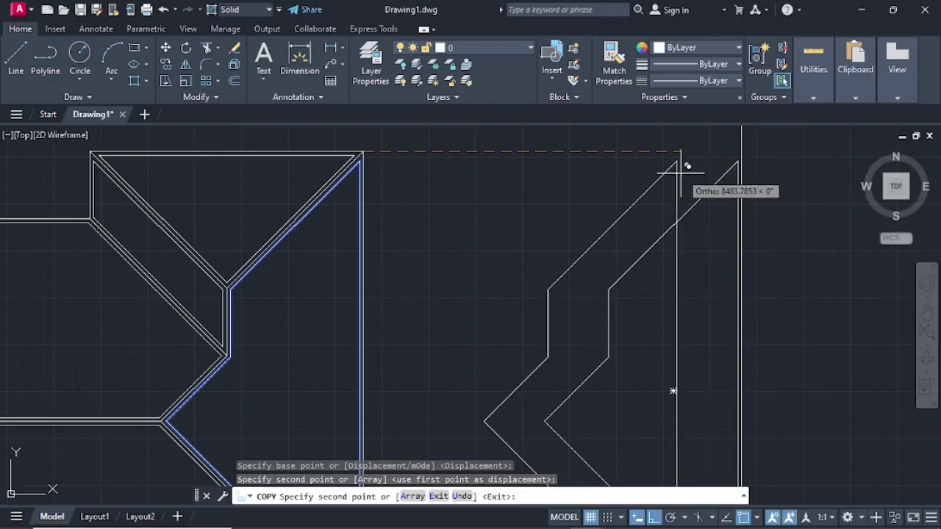
pyautogui.press('Return')
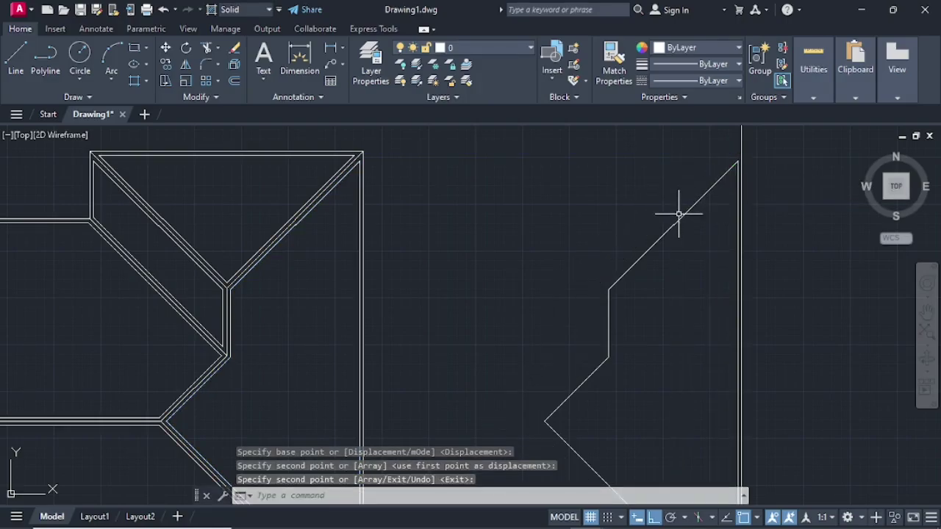
# - Offset the copied right-slope outline outward by 100 and end the Offset command
pyautogui.click(235, 81)
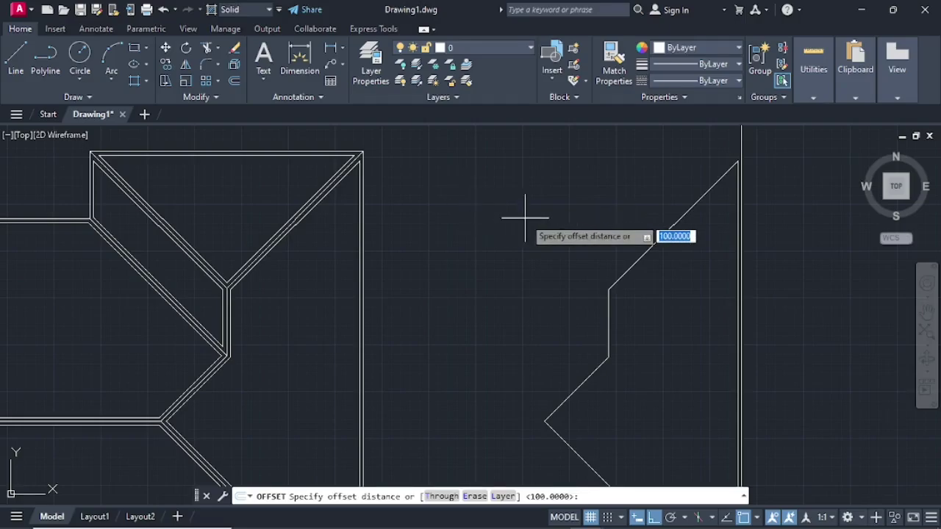
pyautogui.press('Return')
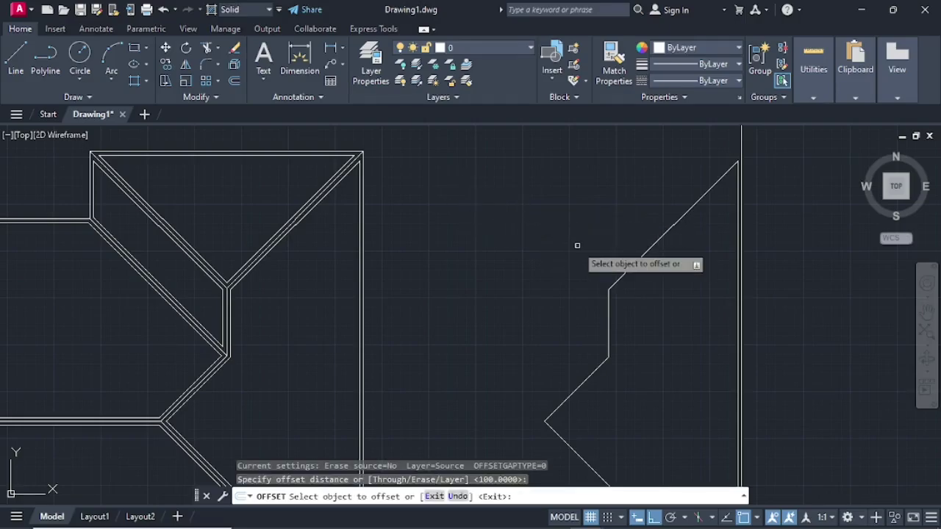
pyautogui.click(610, 289)
pyautogui.click(547, 264)
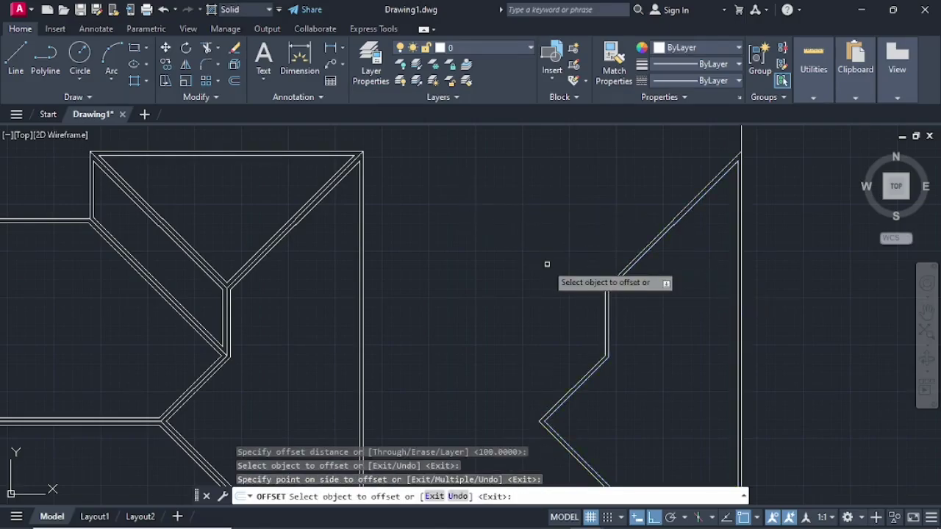
pyautogui.press('Return')
# - Copy the inner outline of the front-left projection's right slope horizontally, from the projection's lower-right corner to the vertical reference line
pyautogui.scroll(-3, 546, 263)
pyautogui.moveTo(536, 266); pyautogui.dragTo(523, 190, button='middle')
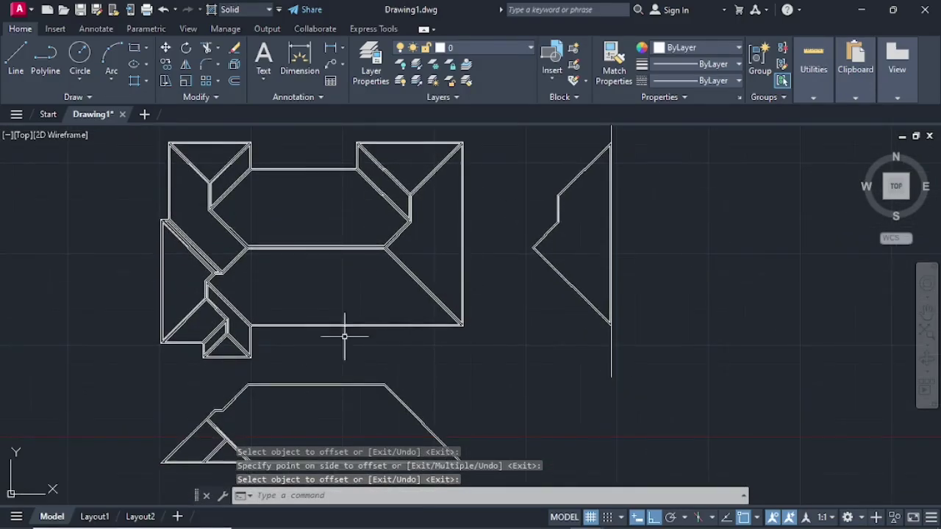
pyautogui.scroll(4, 241, 331)
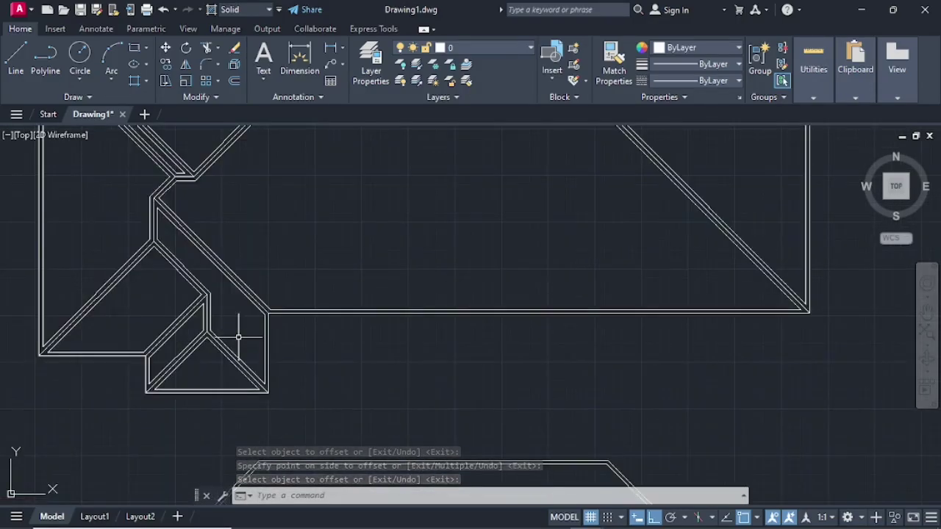
pyautogui.click(263, 350)
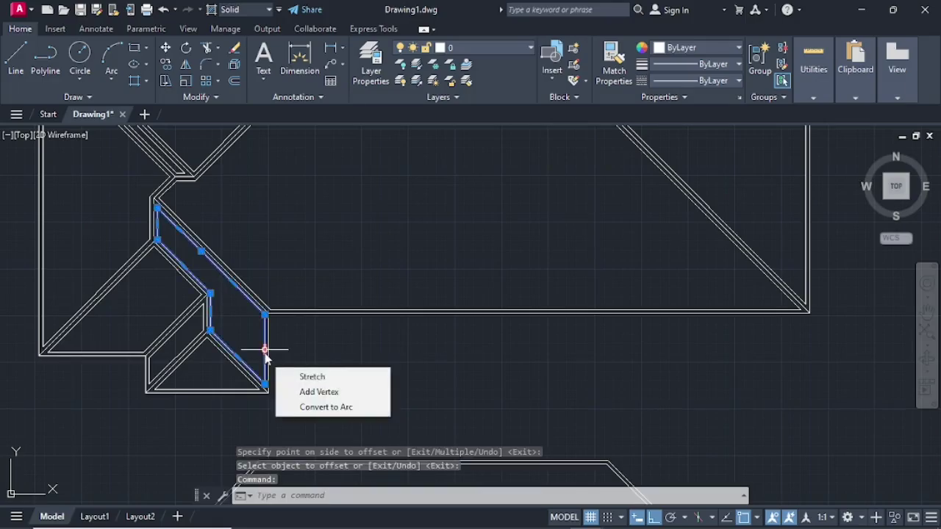
pyautogui.rightClick(264, 368)
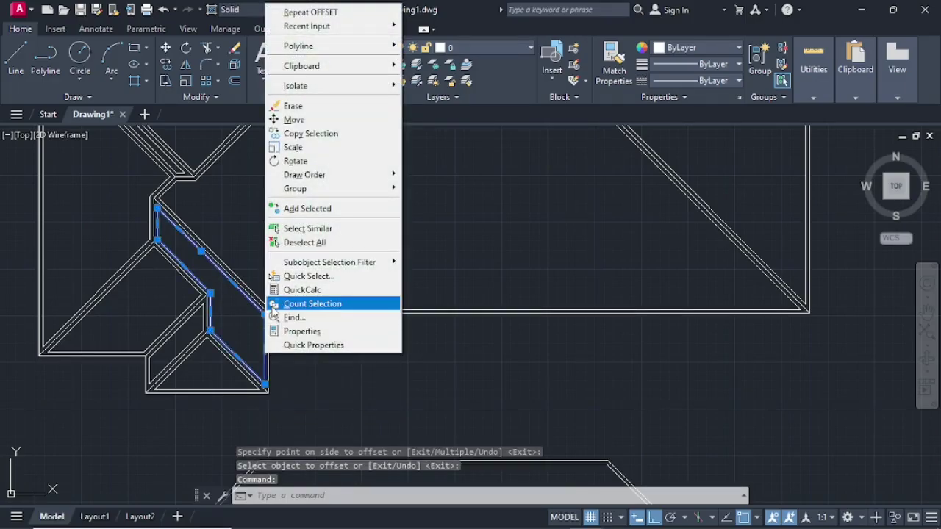
pyautogui.click(294, 133)
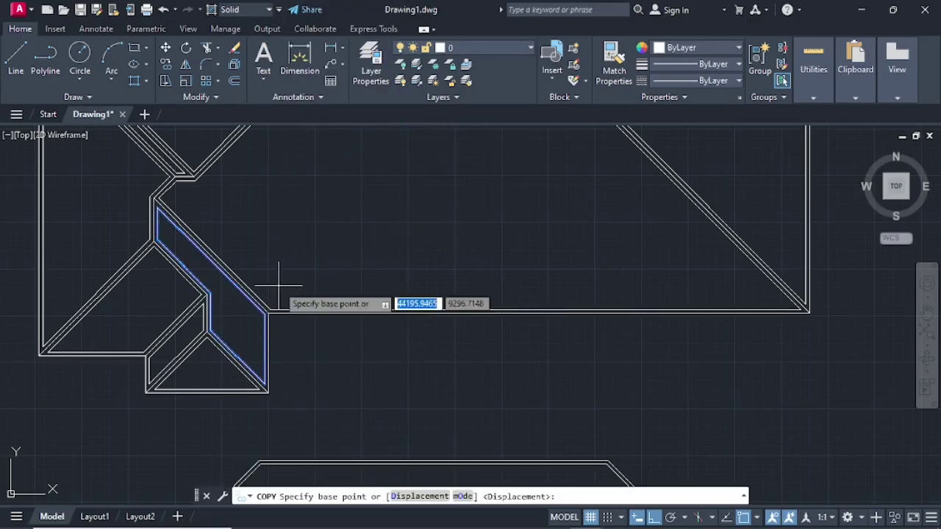
pyautogui.click(269, 394)
pyautogui.scroll(-6, 536, 403)
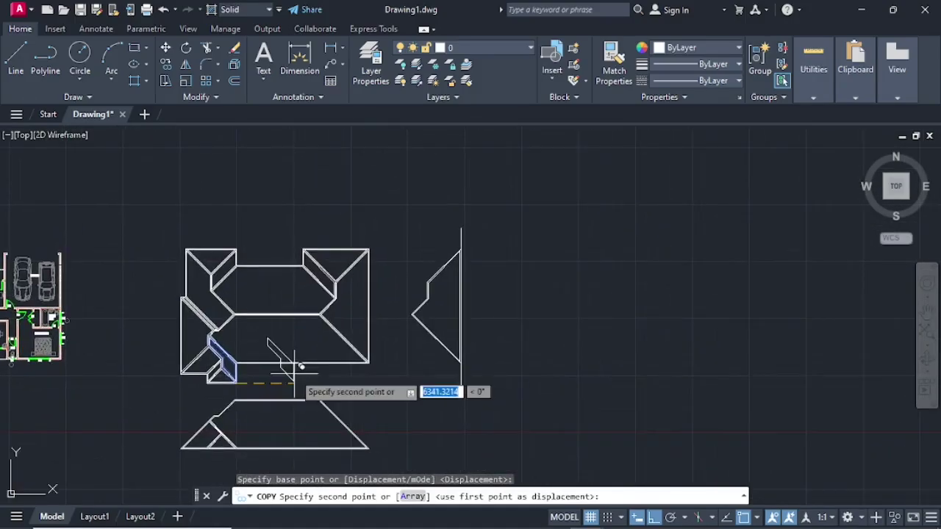
pyautogui.scroll(6, 441, 371)
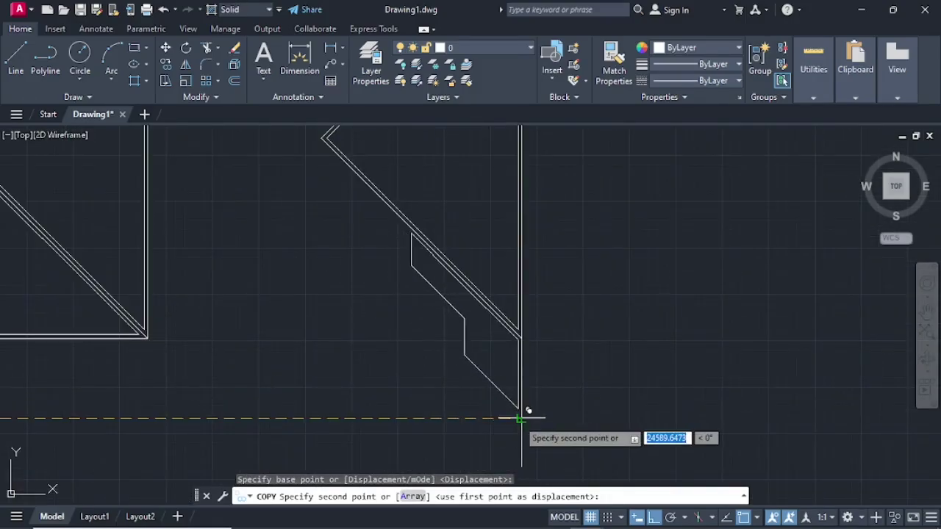
pyautogui.click(521, 419)
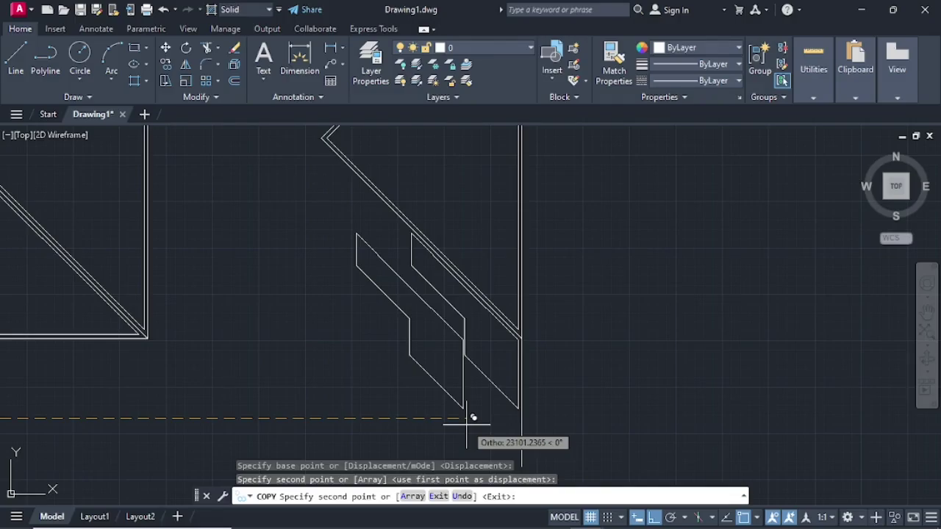
pyautogui.press('Return')
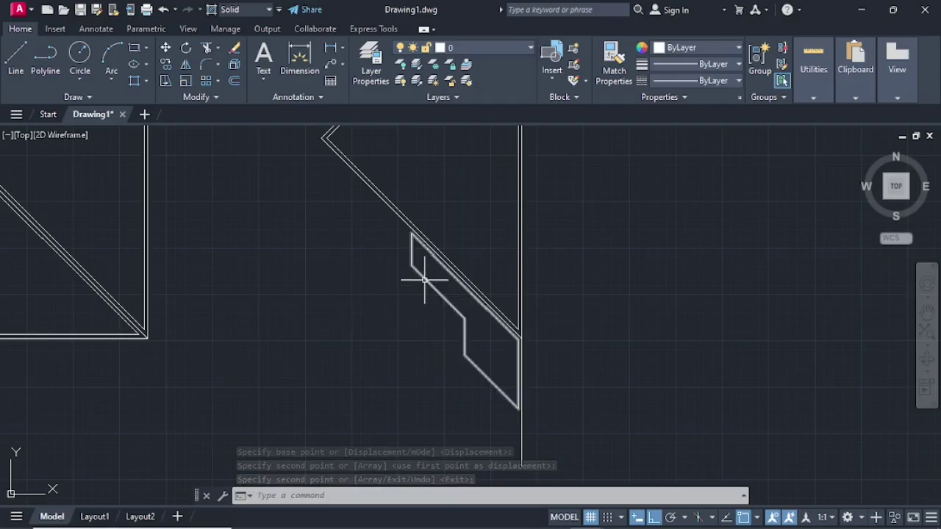
# - Offset the copied front-projection slope outline outward by 100
pyautogui.click(235, 81)
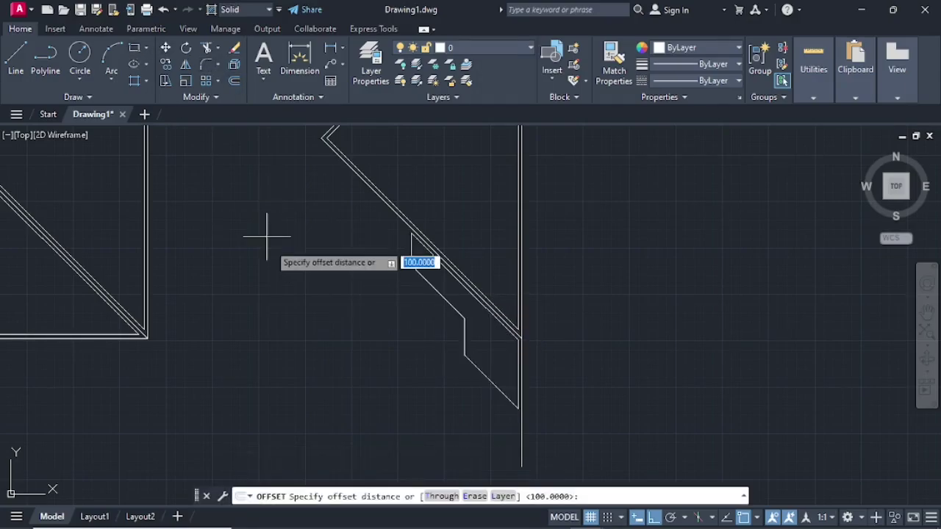
pyautogui.press('Return')
pyautogui.click(413, 273)
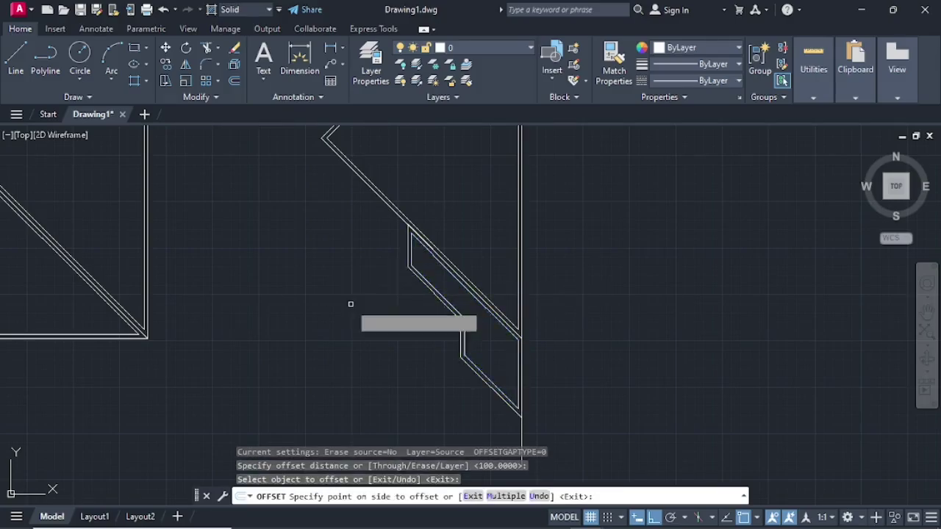
pyautogui.click(267, 320)
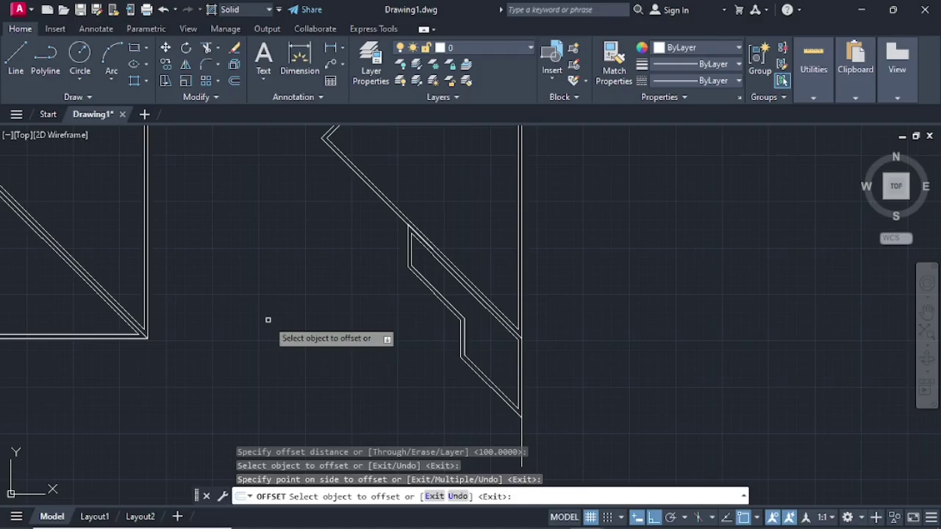
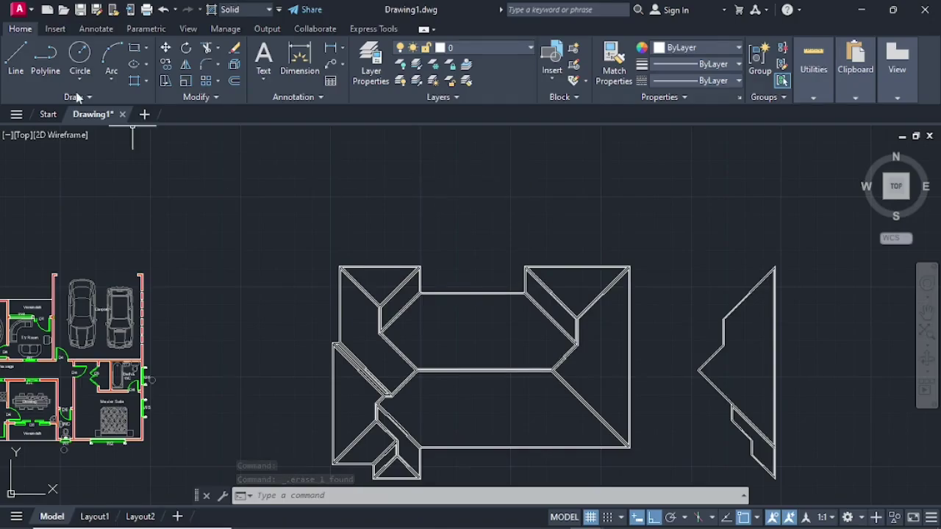
# - Draw a horizontal reference line above the roof plan, extending slightly past both sides of the plan
pyautogui.click(21, 58)
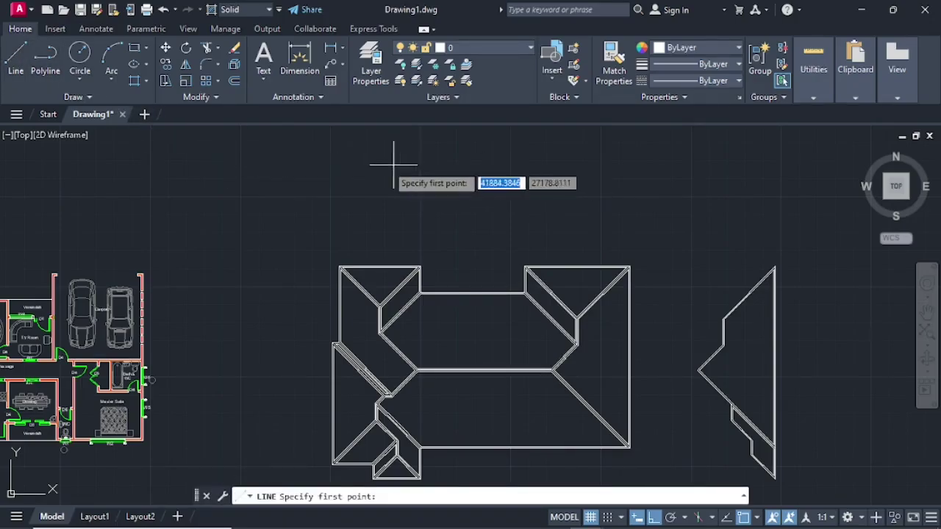
pyautogui.click(298, 152)
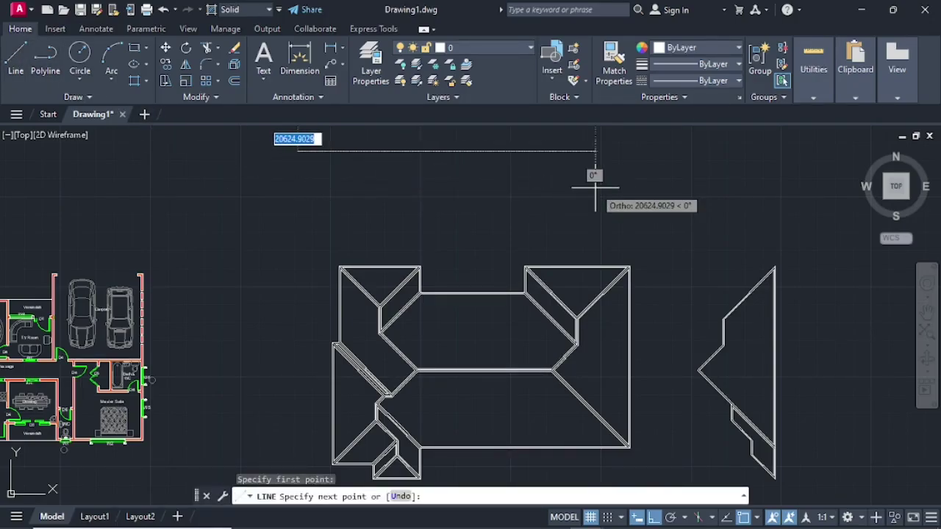
pyautogui.click(660, 151)
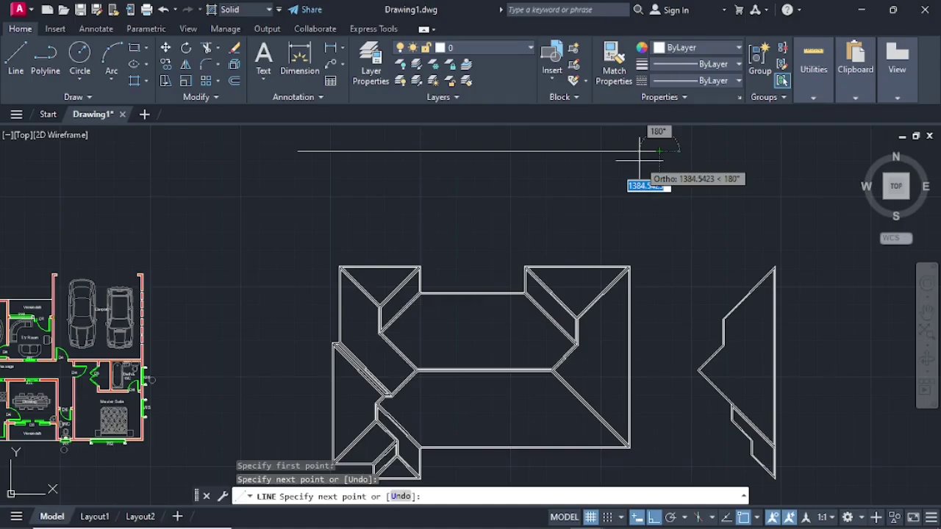
pyautogui.press('Escape')
# - Copy the upper-right wing's inner triangular outline straight up, from the roof's upper-right corner to the horizontal reference line
pyautogui.scroll(4, 608, 270)
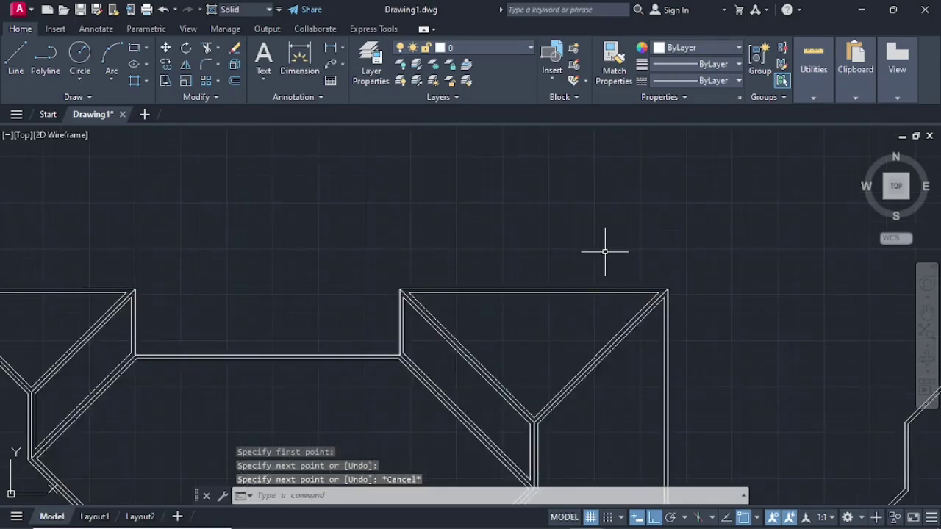
pyautogui.click(635, 291)
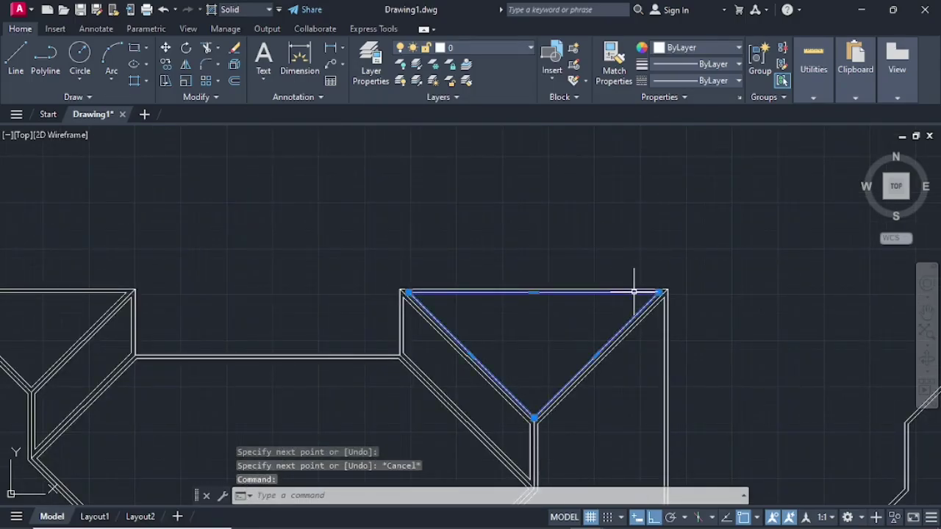
pyautogui.rightClick(636, 292)
pyautogui.click(677, 310)
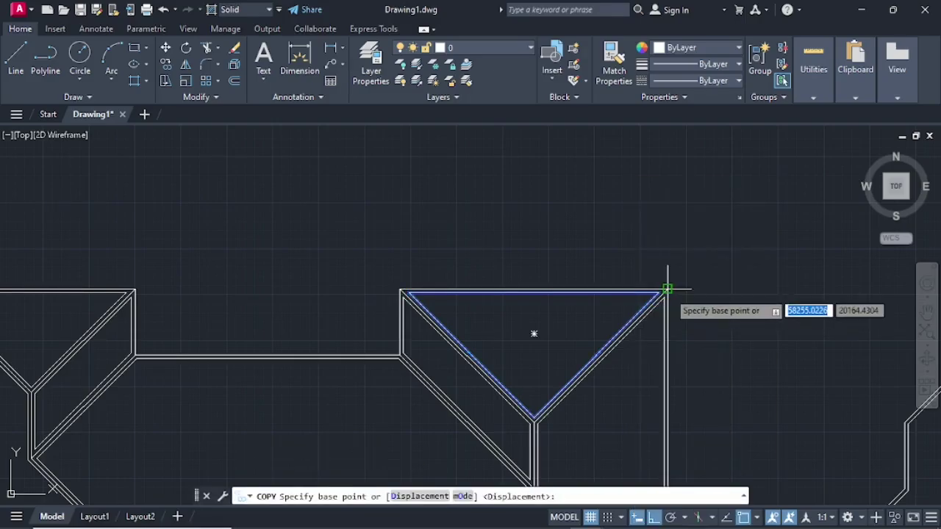
pyautogui.click(668, 288)
pyautogui.scroll(-4, 662, 221)
pyautogui.moveTo(629, 169); pyautogui.dragTo(629, 313, button='middle')
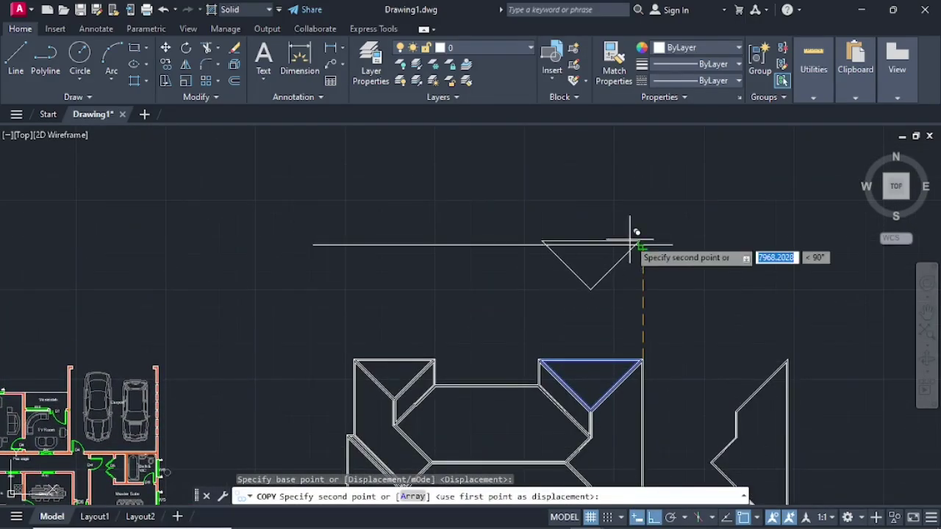
pyautogui.click(644, 245)
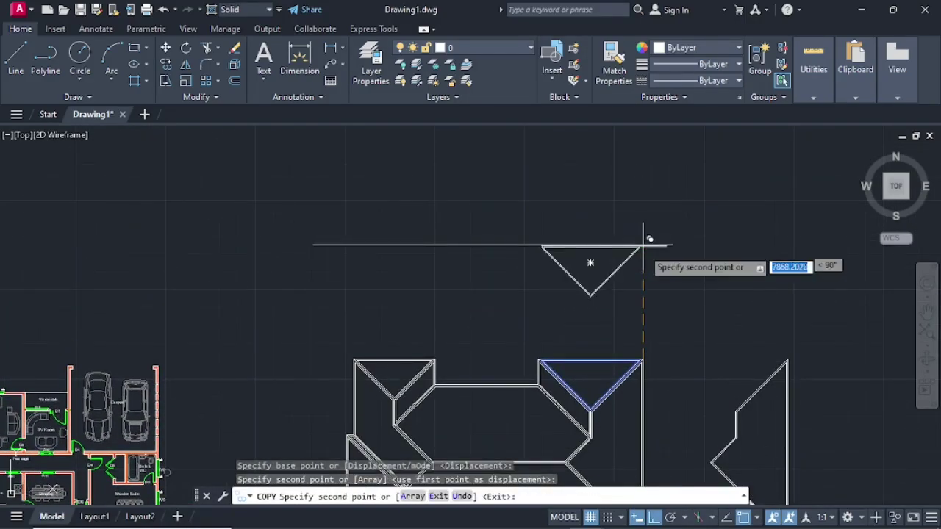
pyautogui.press('Escape')
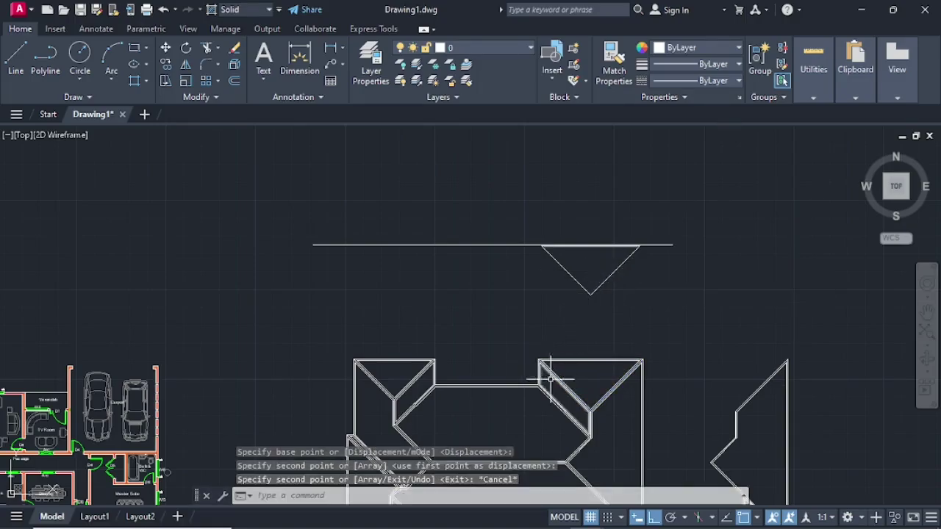
pyautogui.press('Escape')
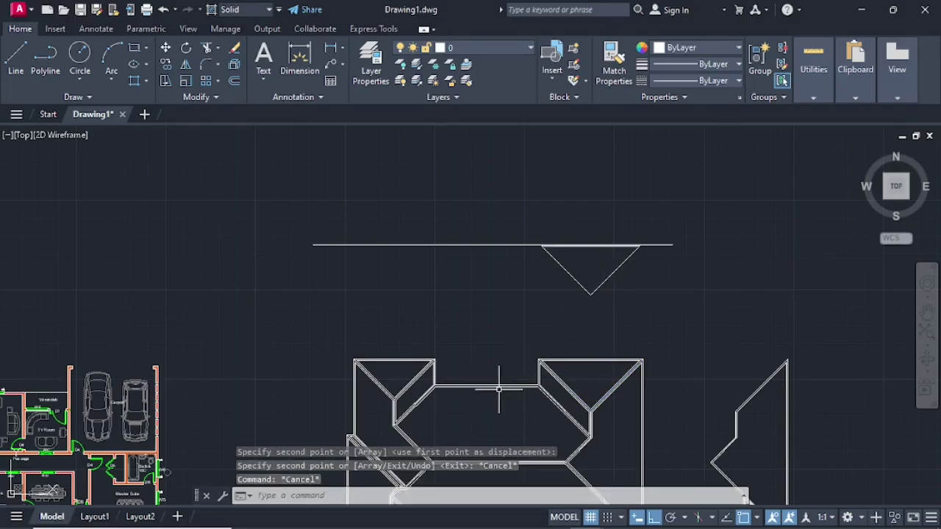
# - Copy the rear central slope's inner outline straight up, from the outer eave's left corner to the horizontal reference line
pyautogui.click(502, 385)
pyautogui.rightClick(505, 382)
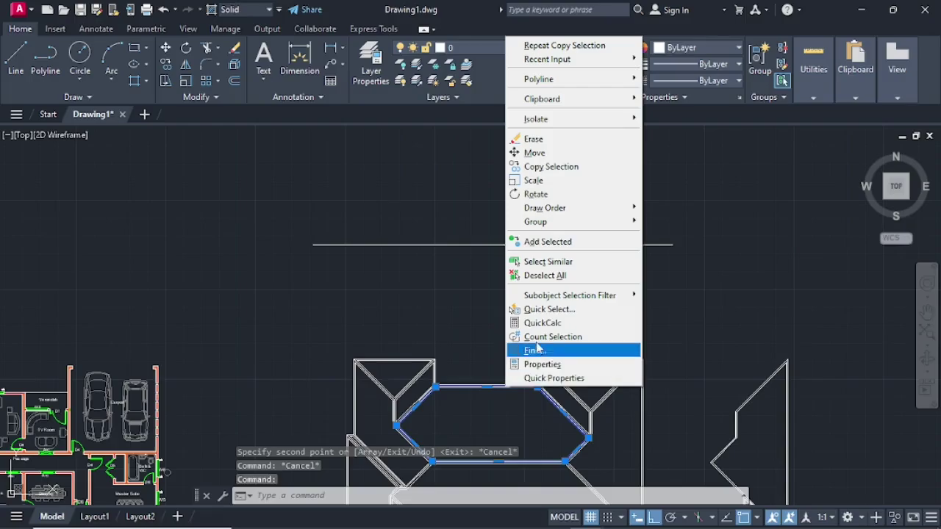
pyautogui.click(552, 166)
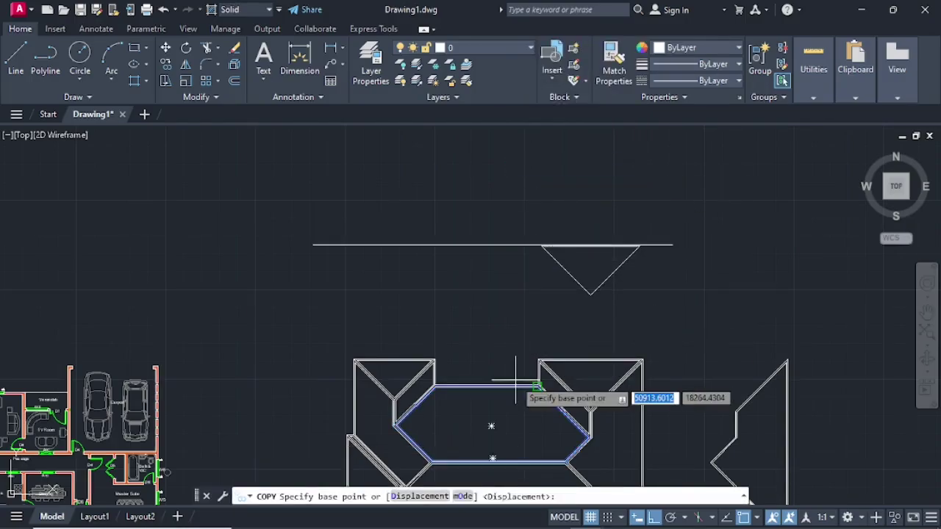
pyautogui.scroll(5, 451, 390)
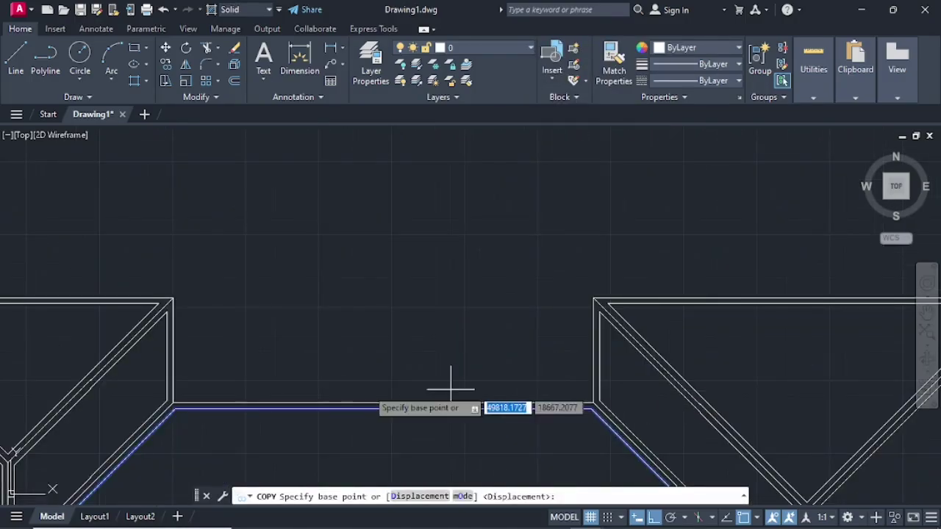
pyautogui.click(176, 408)
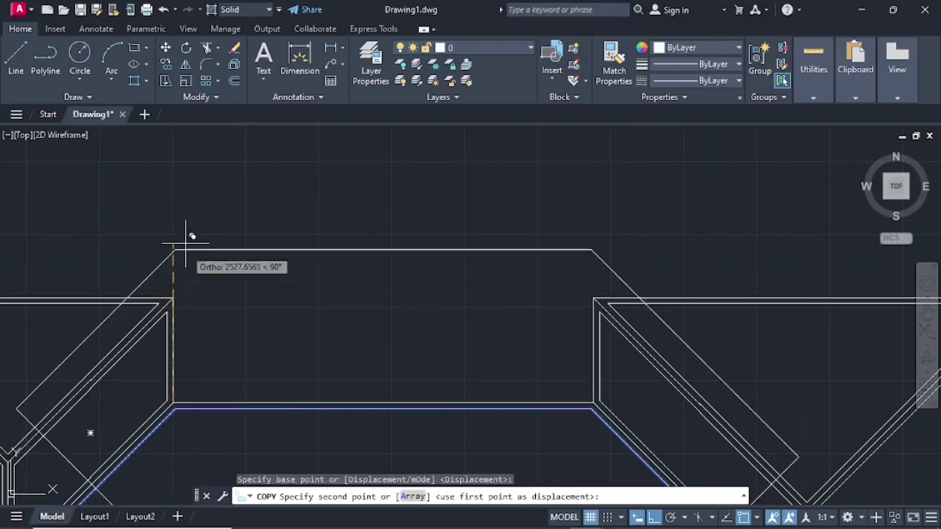
pyautogui.scroll(-2, 189, 236)
pyautogui.moveTo(192, 215); pyautogui.dragTo(242, 368, button='middle')
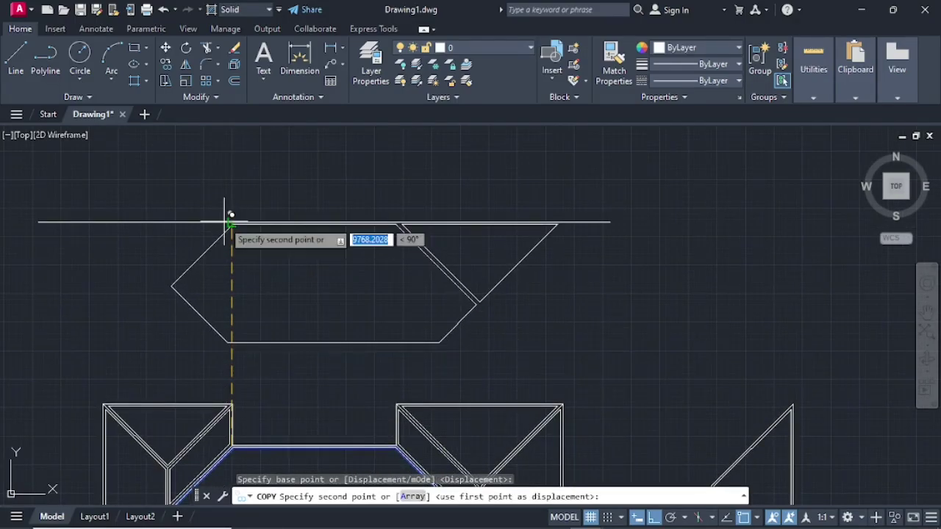
pyautogui.scroll(2, 236, 218)
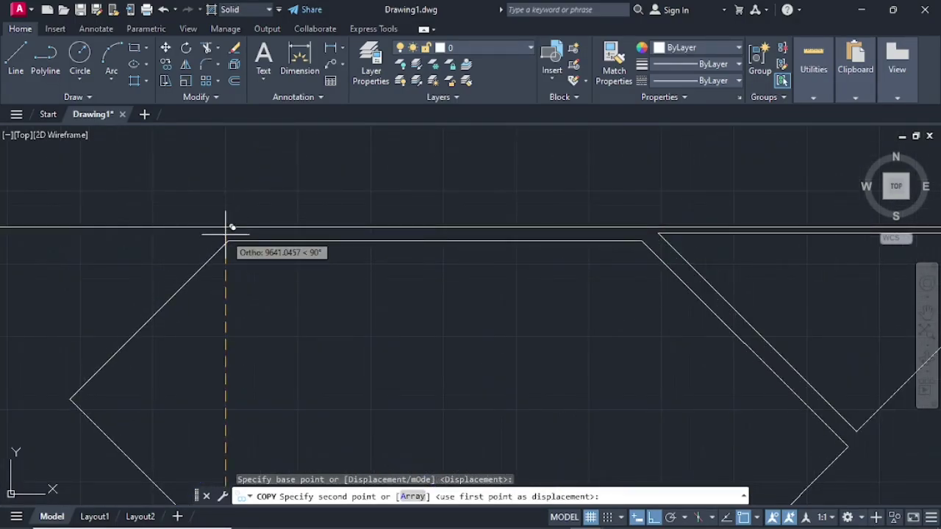
pyautogui.click(226, 228)
pyautogui.press('Escape')
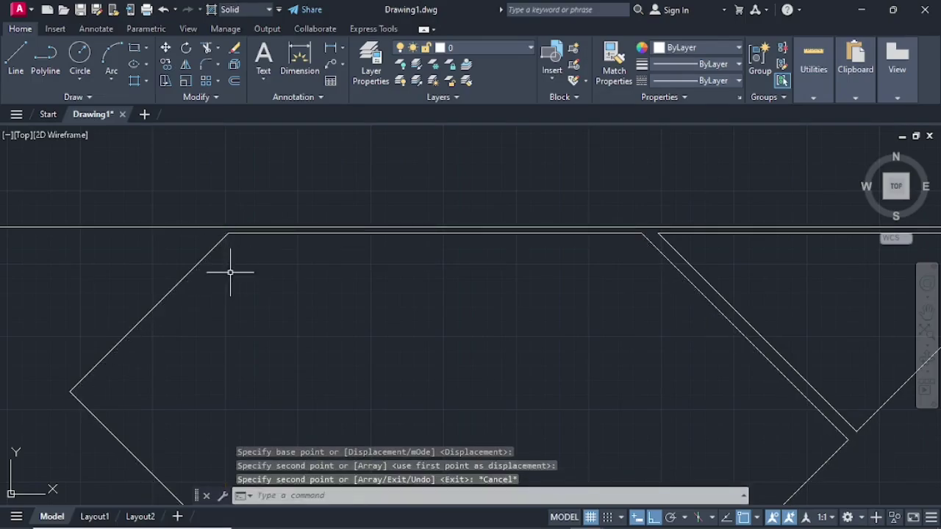
# - Copy the upper-left wing's inner triangular outline straight up, from the wing's outer upper-right corner to the horizontal reference line
pyautogui.scroll(-4, 227, 374)
pyautogui.moveTo(227, 385); pyautogui.dragTo(408, 246, button='middle')
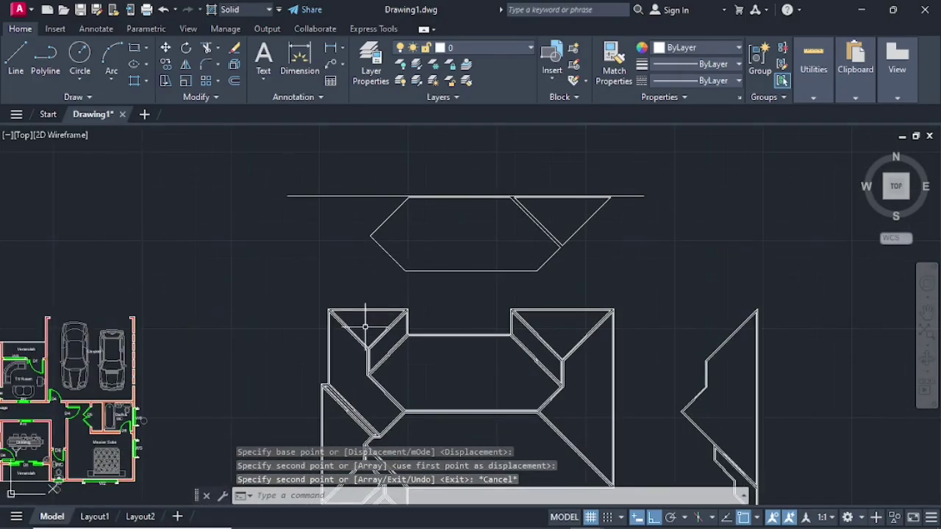
pyautogui.moveTo(362, 328); pyautogui.dragTo(410, 313, button='middle')
pyautogui.scroll(6, 410, 312)
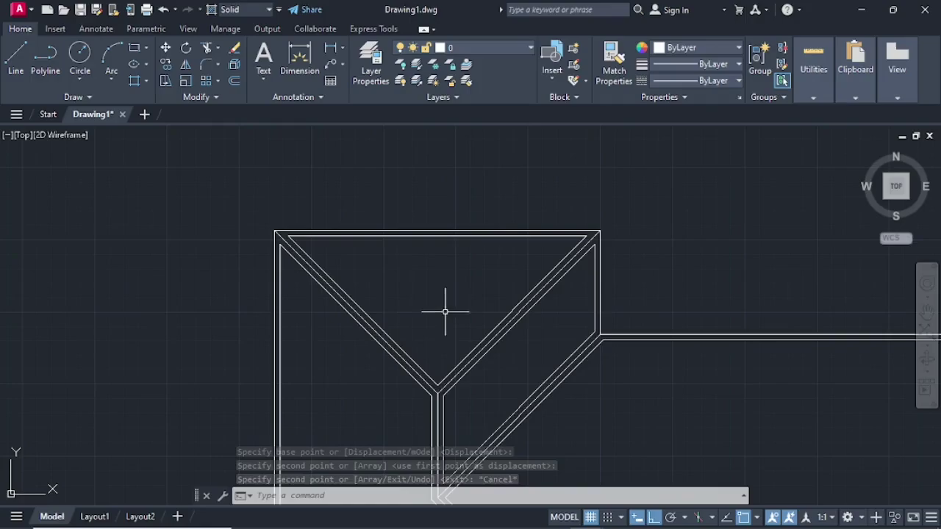
pyautogui.click(494, 237)
pyautogui.rightClick(494, 237)
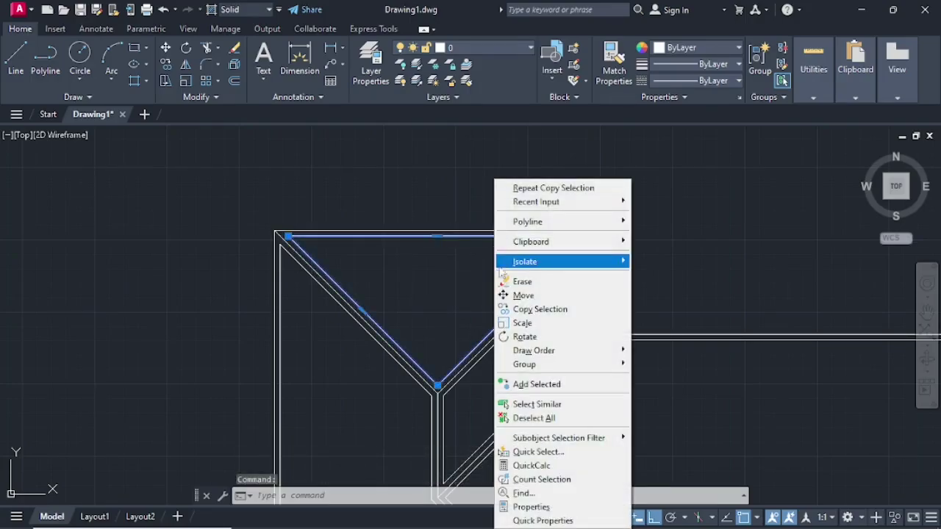
pyautogui.click(522, 309)
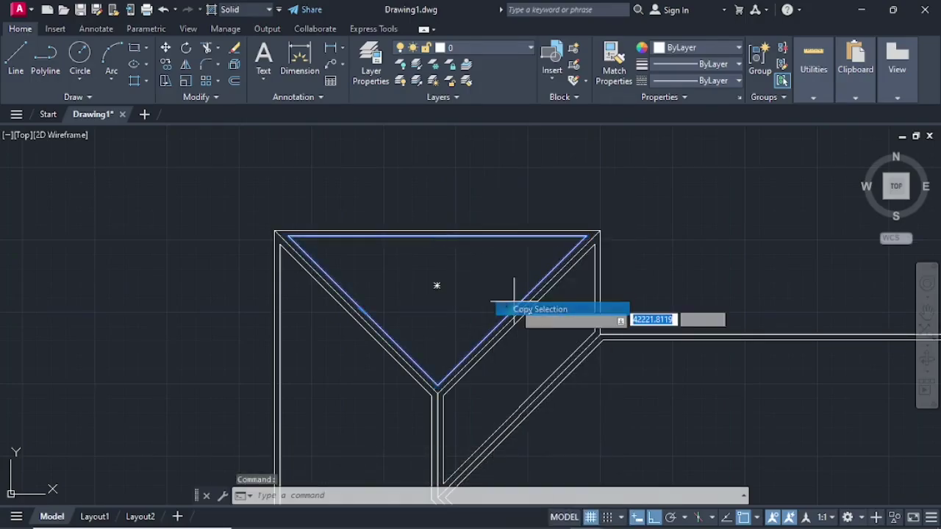
pyautogui.click(599, 228)
pyautogui.scroll(-3, 598, 224)
pyautogui.moveTo(556, 147); pyautogui.dragTo(505, 269, button='middle')
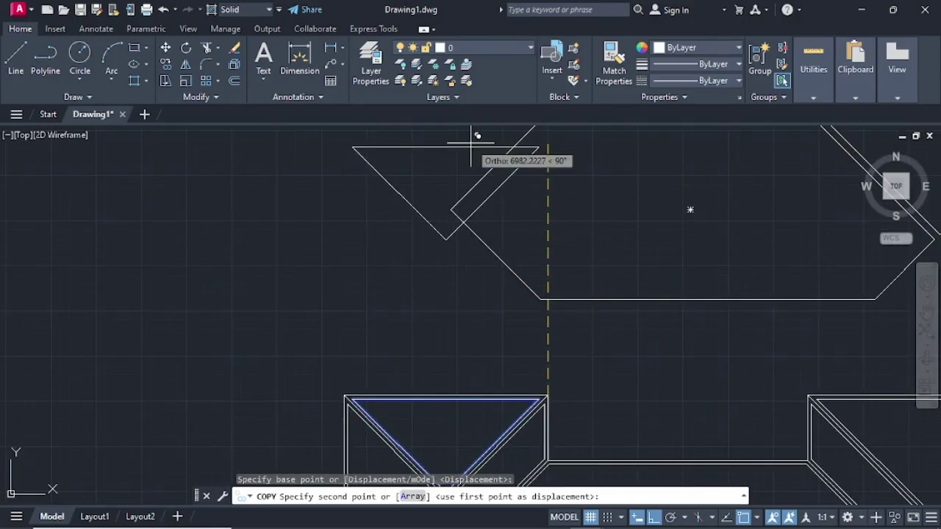
pyautogui.scroll(5, 479, 139)
pyautogui.moveTo(478, 139); pyautogui.dragTo(446, 286, button='middle')
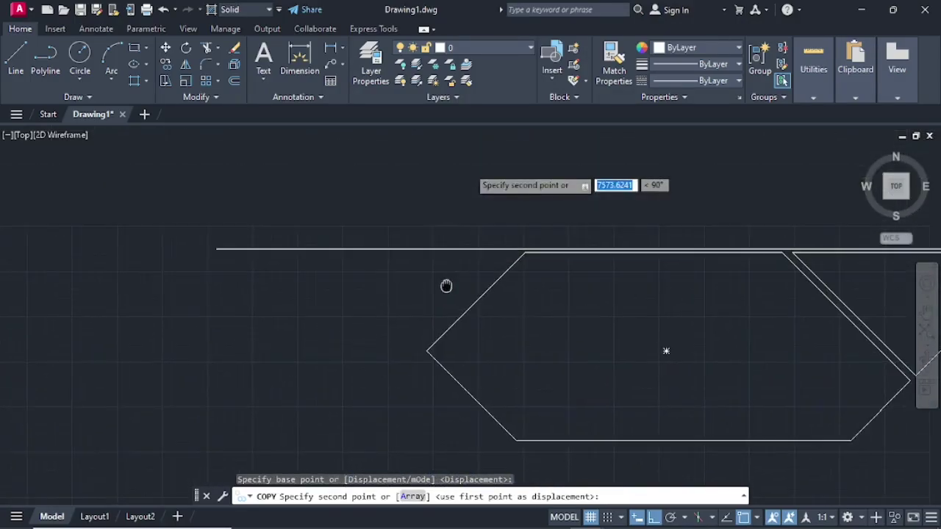
pyautogui.click(523, 249)
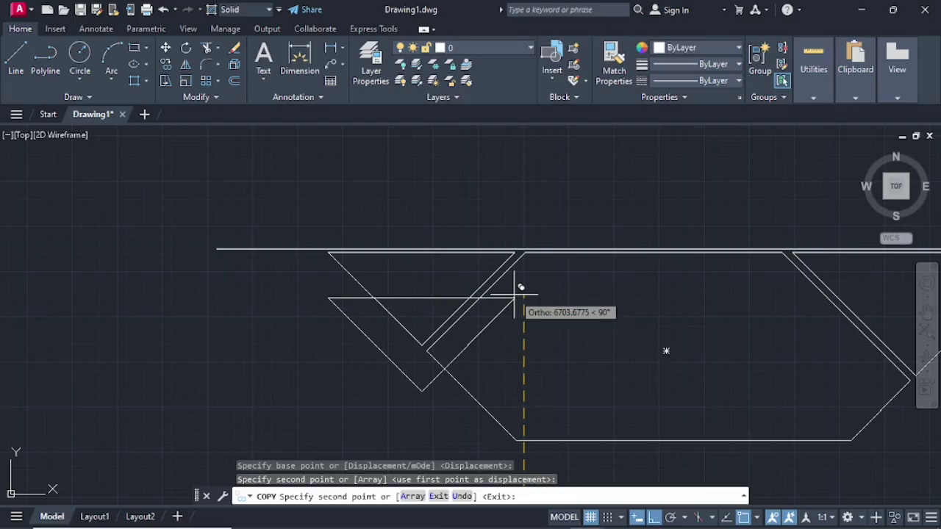
pyautogui.press('Return')
# - Copy the narrow diagonal strip's inner outline straight up, from the left eave's outer corner to the horizontal reference line
pyautogui.scroll(-2, 389, 323)
pyautogui.moveTo(372, 353)
pyautogui.mouseDown(button='middle')
pyautogui.moveTo(348, 367)
pyautogui.moveTo(466, 192)
pyautogui.mouseUp(button='middle')
pyautogui.scroll(-2, 441, 384)
pyautogui.scroll(5, 437, 319)
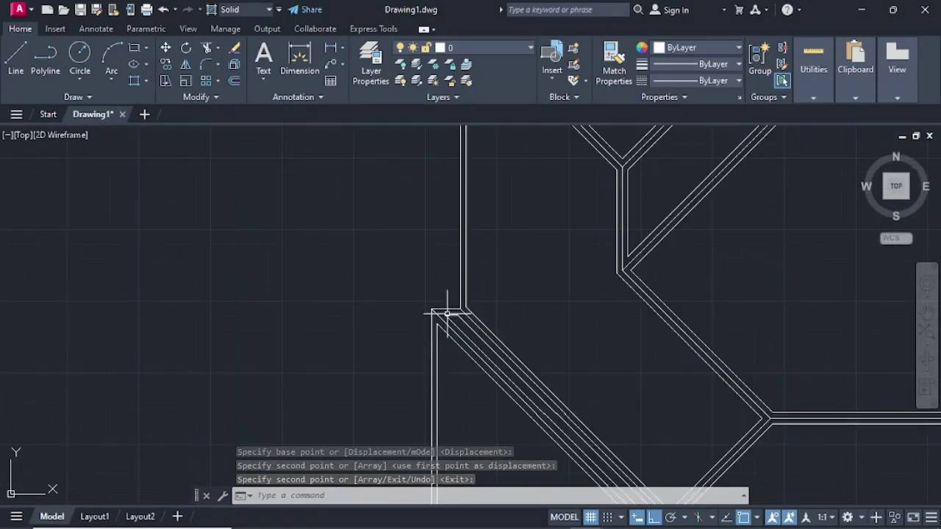
pyautogui.click(442, 314)
pyautogui.rightClick(446, 316)
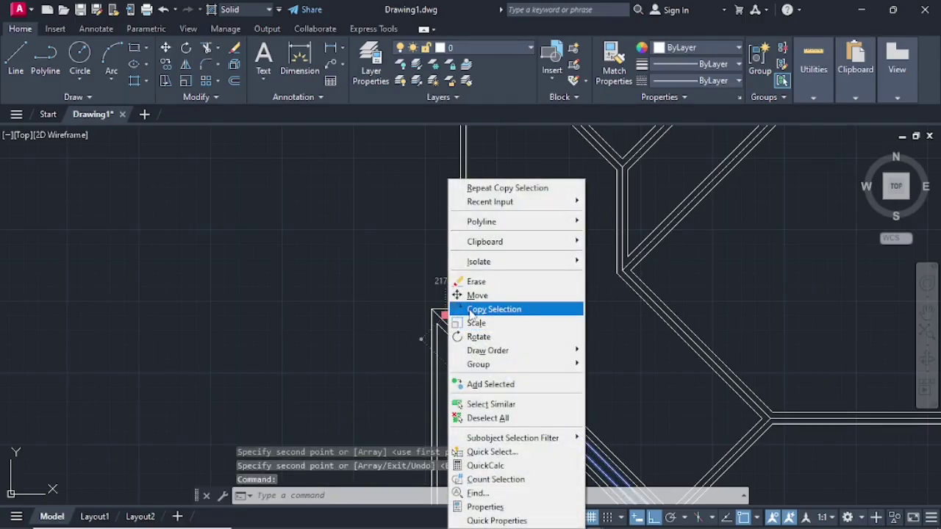
pyautogui.click(472, 310)
pyautogui.click(435, 310)
pyautogui.scroll(-2, 411, 222)
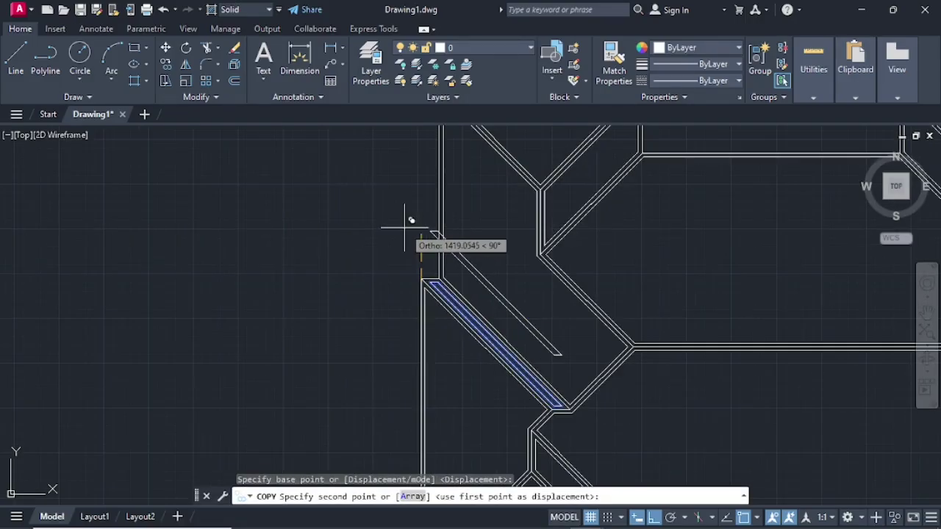
pyautogui.moveTo(404, 228)
pyautogui.mouseDown(button='middle')
pyautogui.moveTo(382, 243)
pyautogui.moveTo(358, 185)
pyautogui.moveTo(357, 448)
pyautogui.moveTo(402, 345)
pyautogui.mouseUp(button='middle')
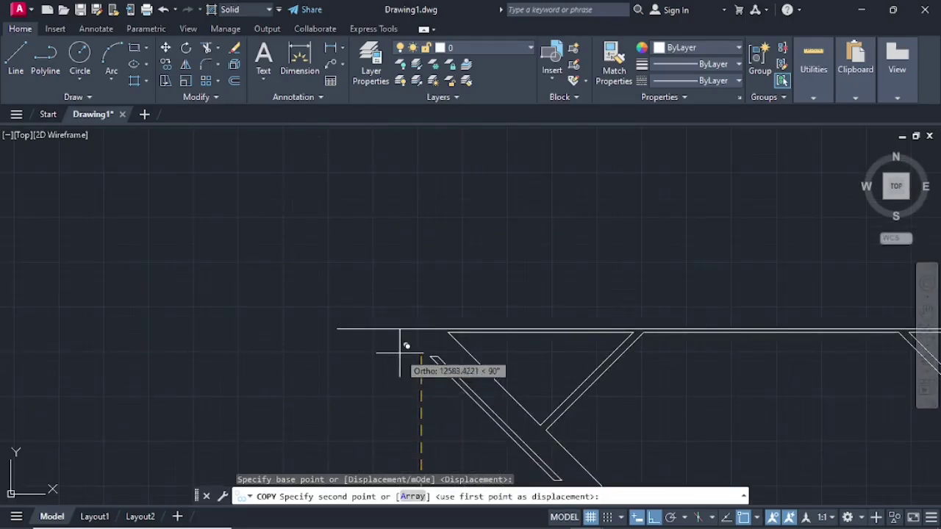
pyautogui.click(421, 328)
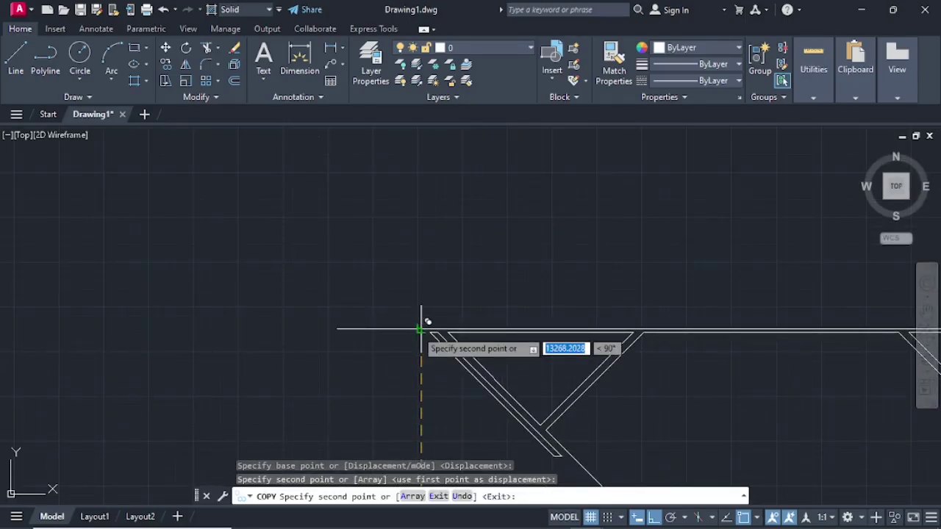
pyautogui.press('Return')
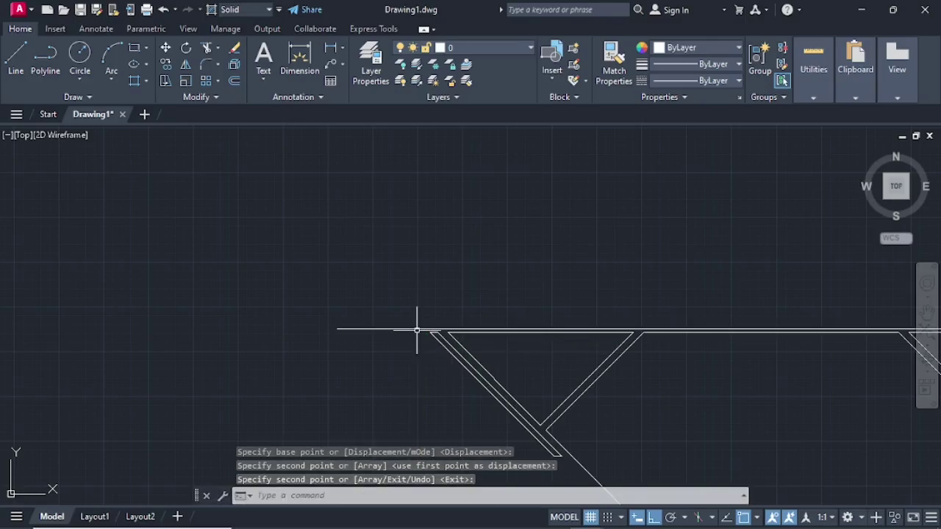
# - Offset the rear elevation's narrow strip, wing triangles and central slope outlines outward by 100
pyautogui.scroll(-2, 421, 401)
pyautogui.moveTo(441, 426); pyautogui.dragTo(436, 237, button='middle')
pyautogui.scroll(-2, 441, 208)
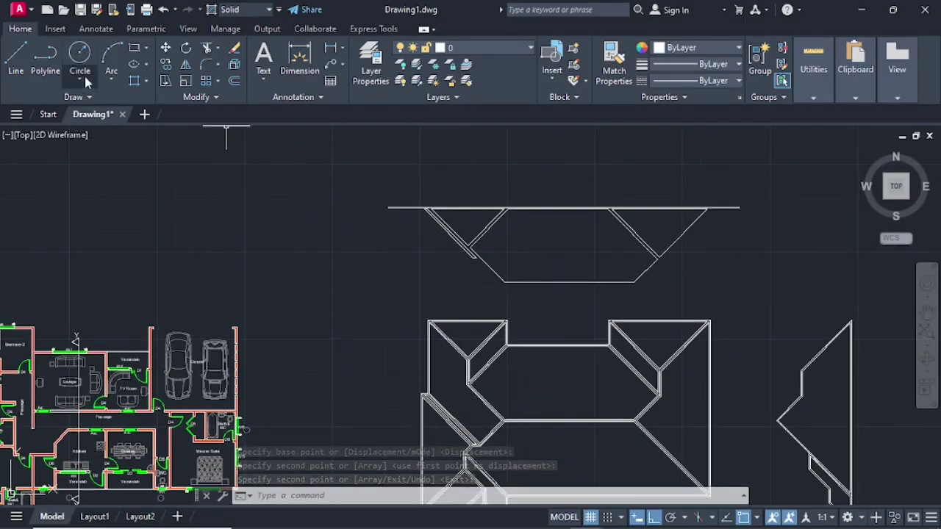
pyautogui.click(234, 80)
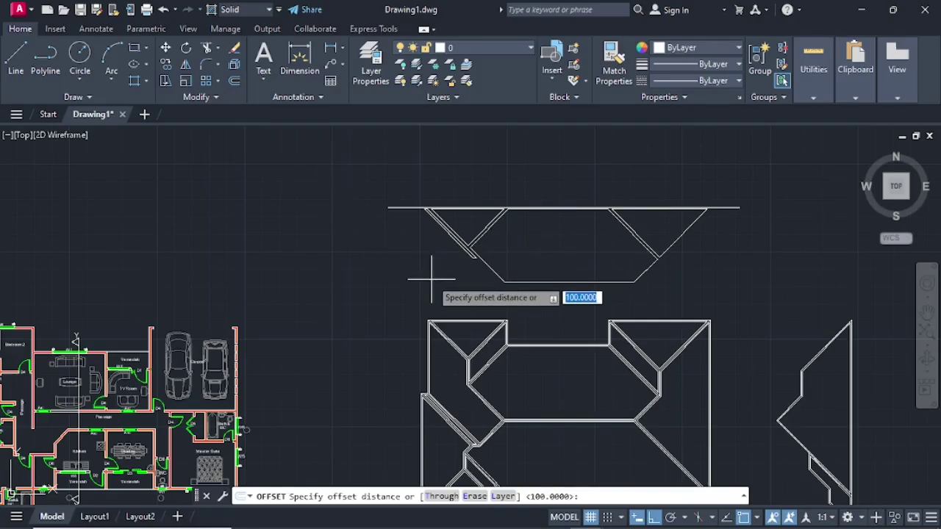
pyautogui.press('Return')
pyautogui.scroll(4, 445, 230)
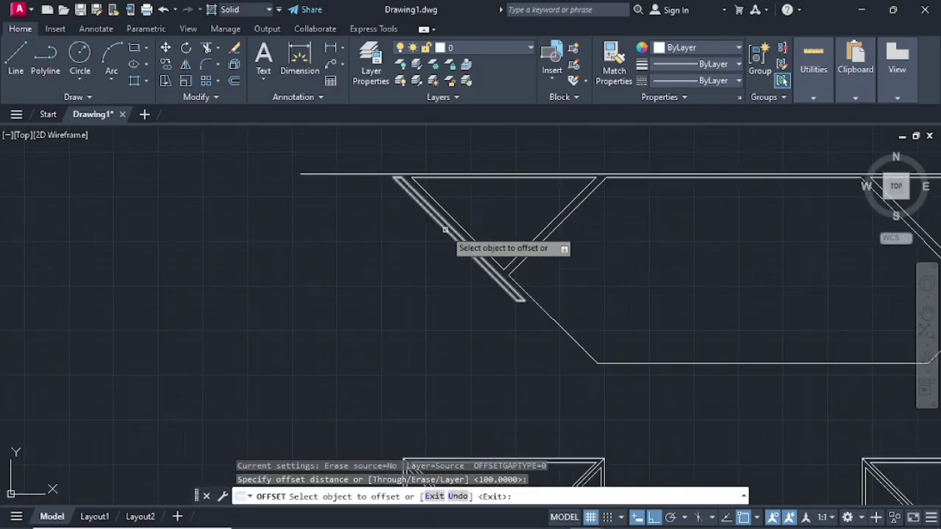
pyautogui.click(445, 233)
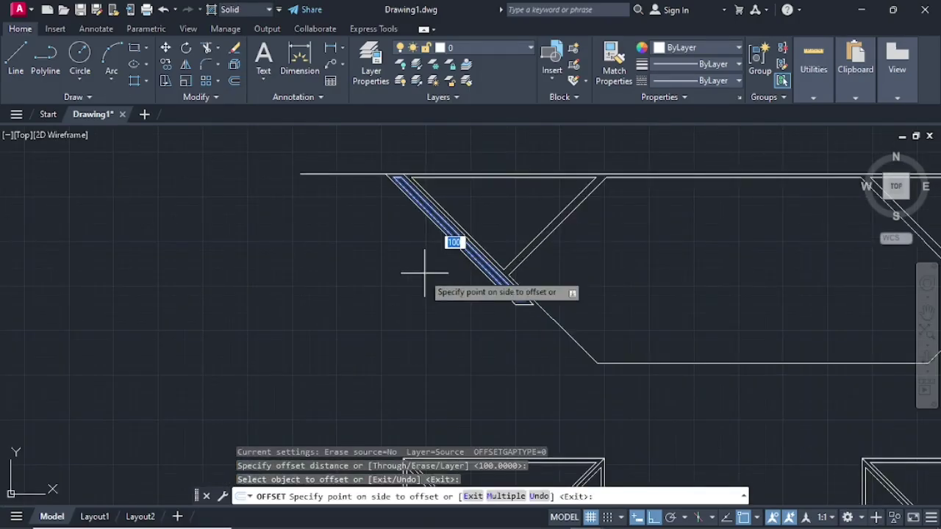
pyautogui.click(434, 267)
pyautogui.click(511, 261)
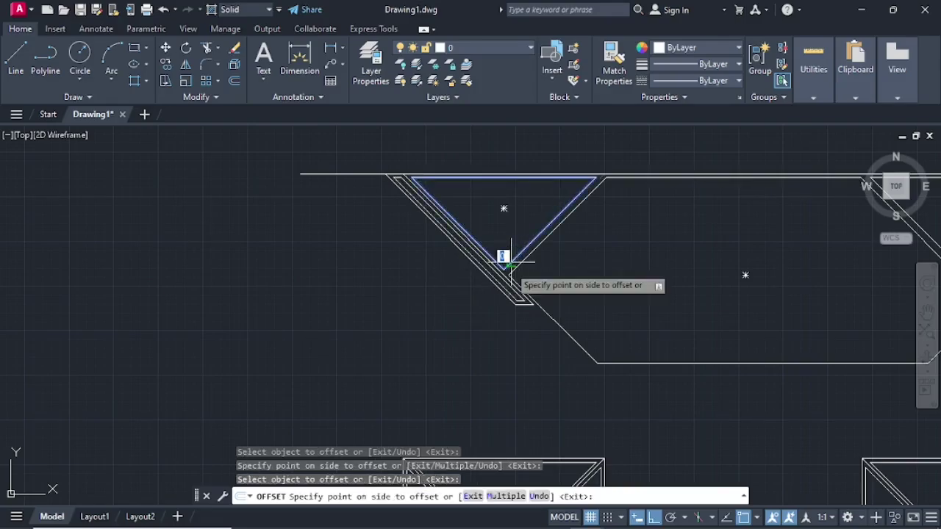
pyautogui.click(553, 324)
pyautogui.click(571, 339)
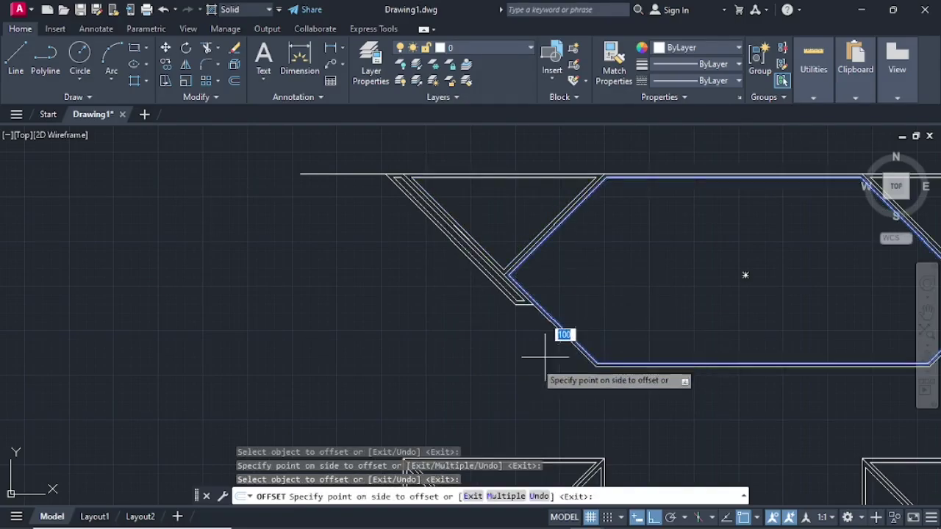
pyautogui.click(714, 357)
pyautogui.scroll(-3, 677, 277)
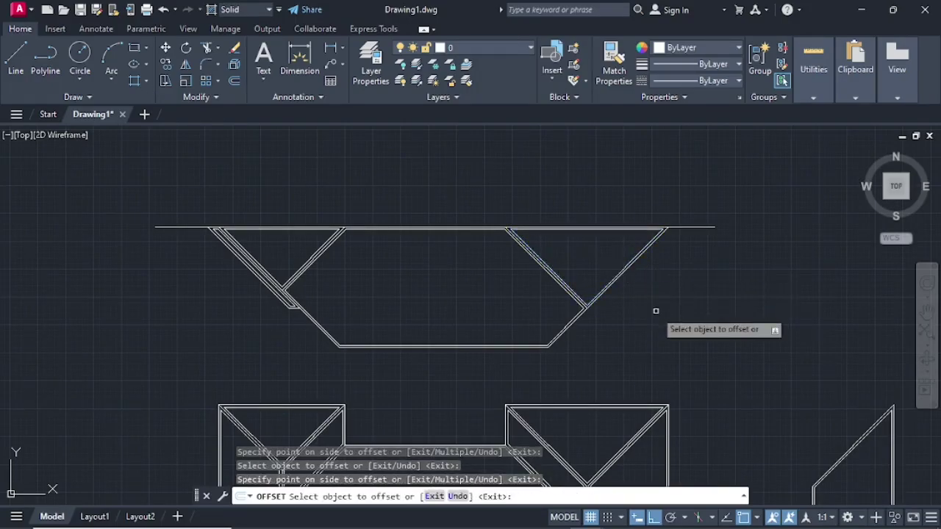
pyautogui.press('Escape')
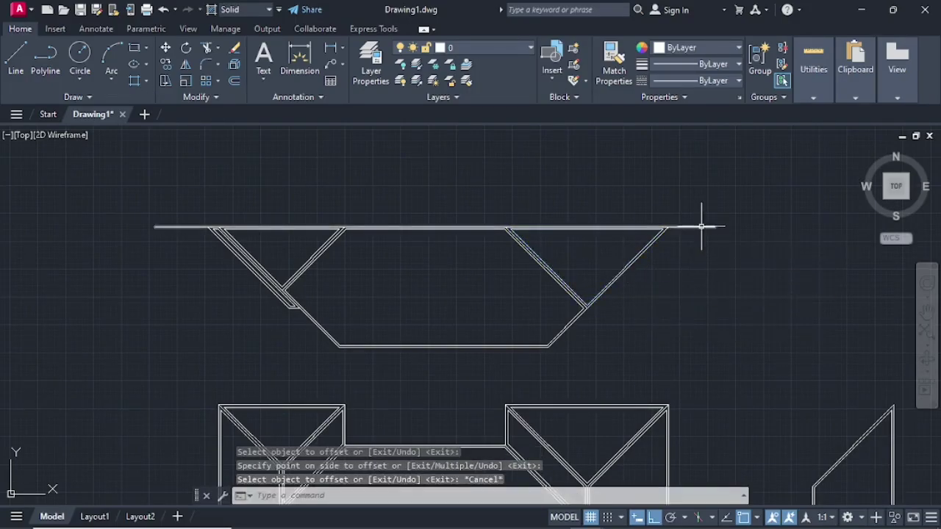
# - Erase the horizontal reference line and draw a vertical reference line between the floor plan and the roof plan
pyautogui.click(696, 227)
pyautogui.press('Delete')
pyautogui.scroll(-5, 495, 374)
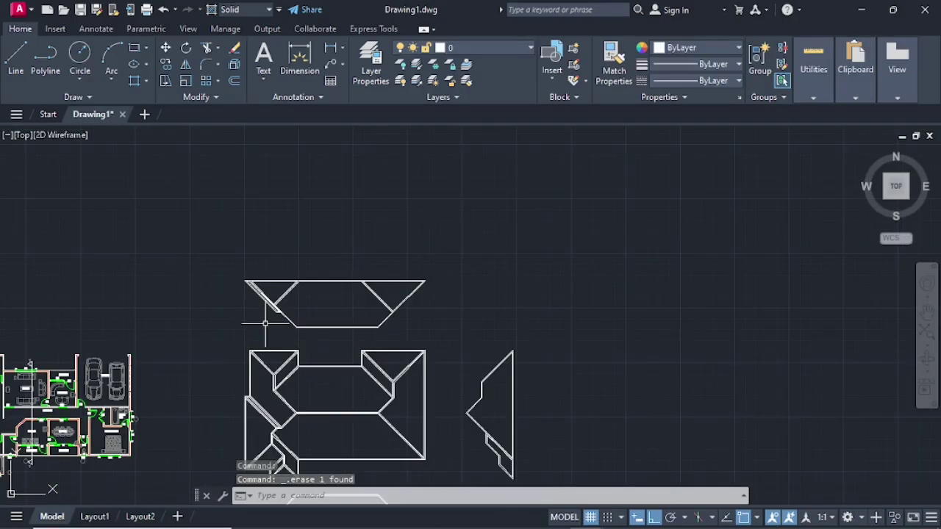
pyautogui.click(11, 63)
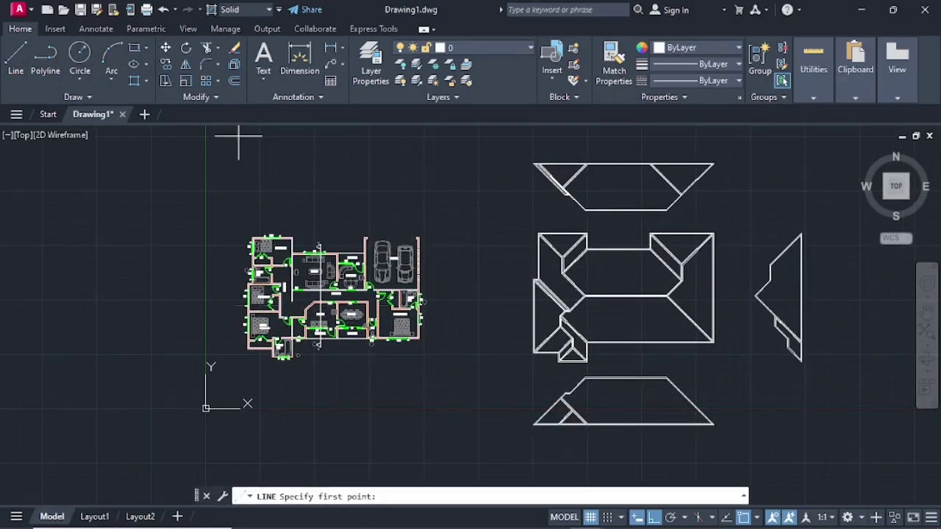
pyautogui.click(458, 221)
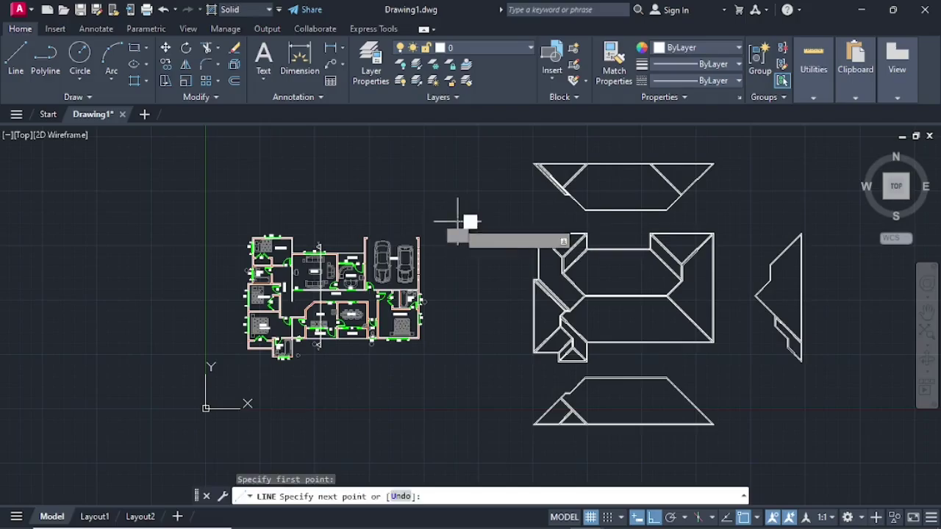
pyautogui.click(480, 390)
pyautogui.press('Return')
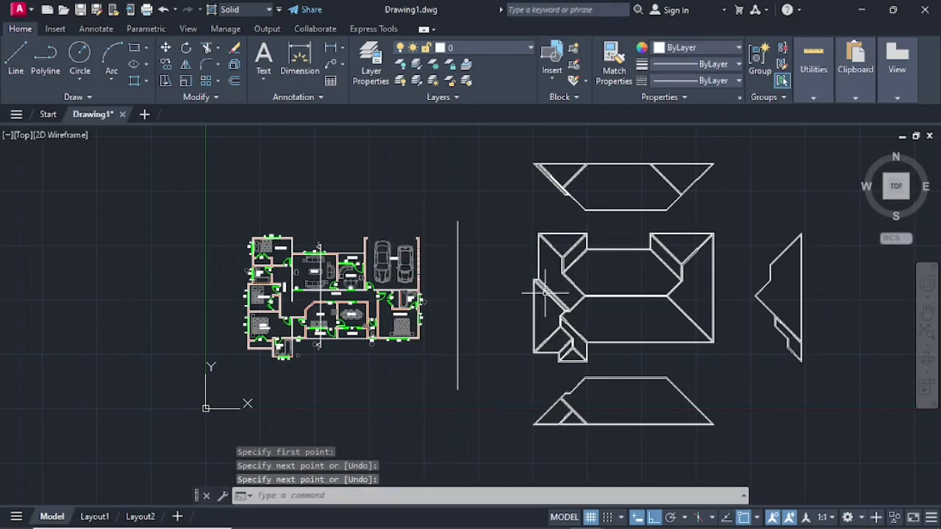
# - Copy the upper-left side slope's inner outline horizontally, from the roof's upper-left outer corner to the vertical reference line
pyautogui.scroll(5, 551, 257)
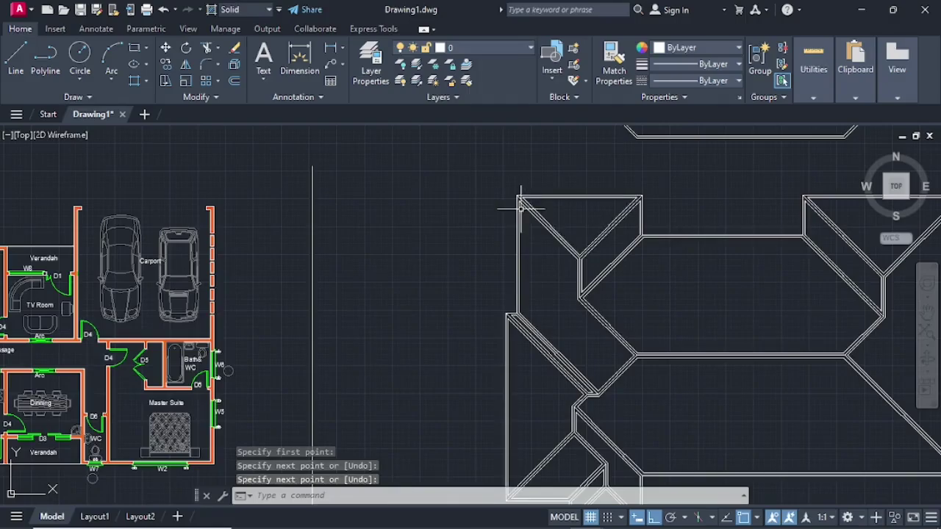
pyautogui.click(520, 205)
pyautogui.rightClick(520, 205)
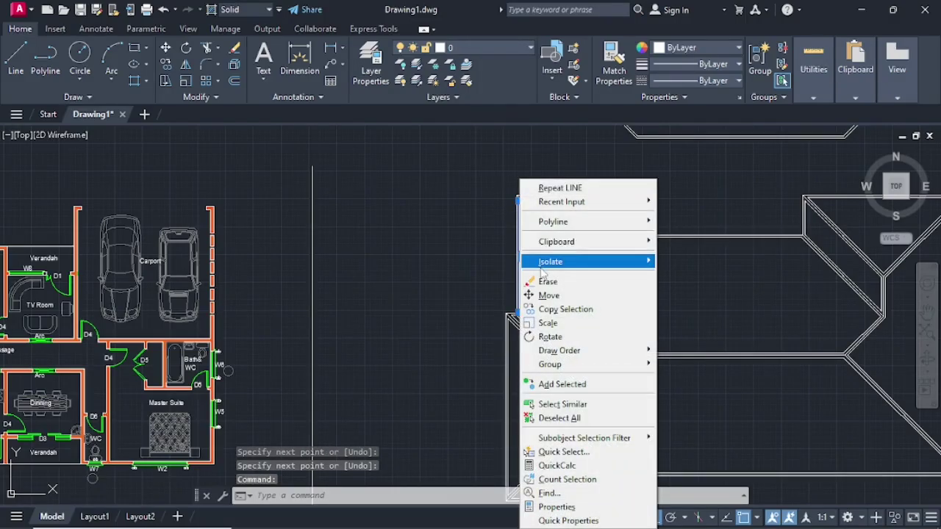
pyautogui.click(565, 309)
pyautogui.click(517, 196)
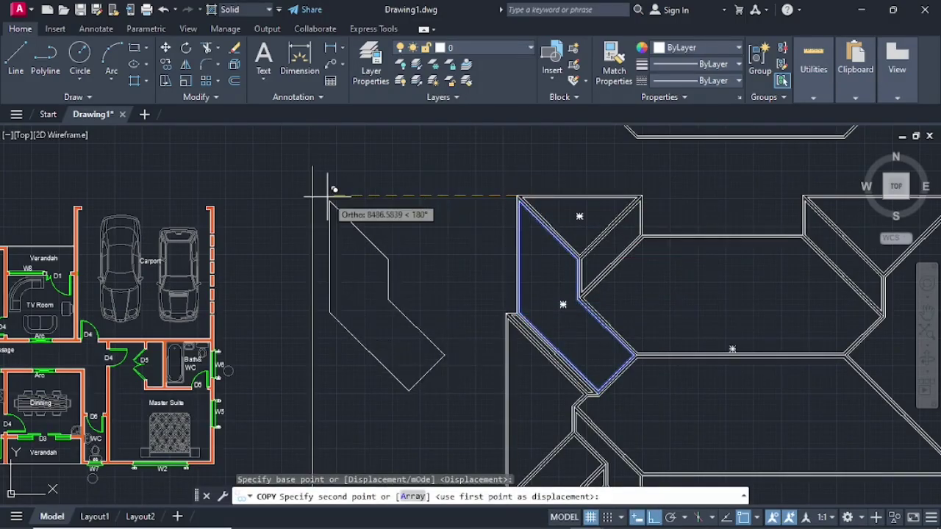
pyautogui.click(315, 197)
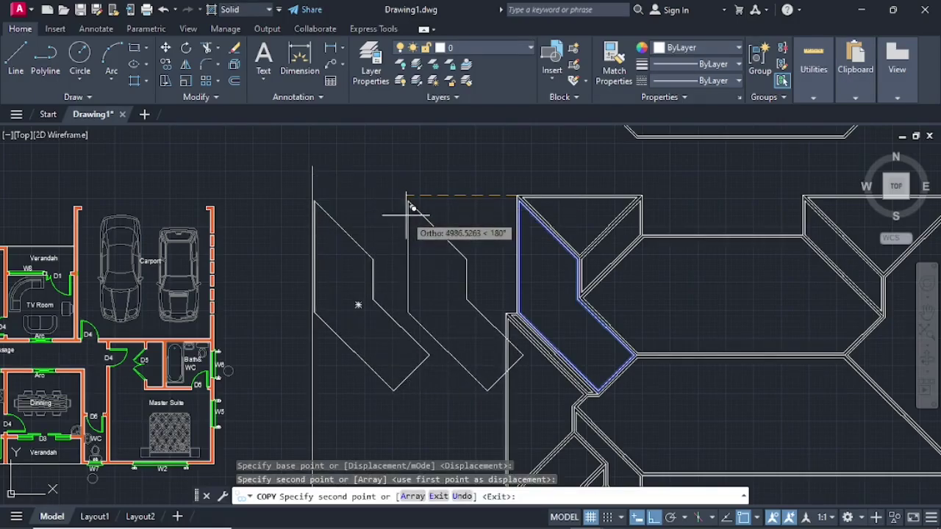
pyautogui.press('Return')
pyautogui.press('Return')
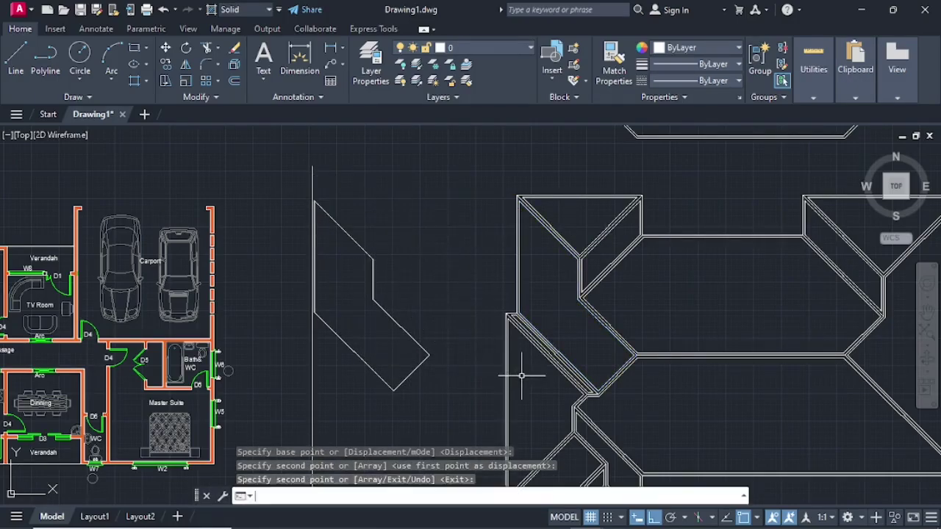
pyautogui.click(516, 326)
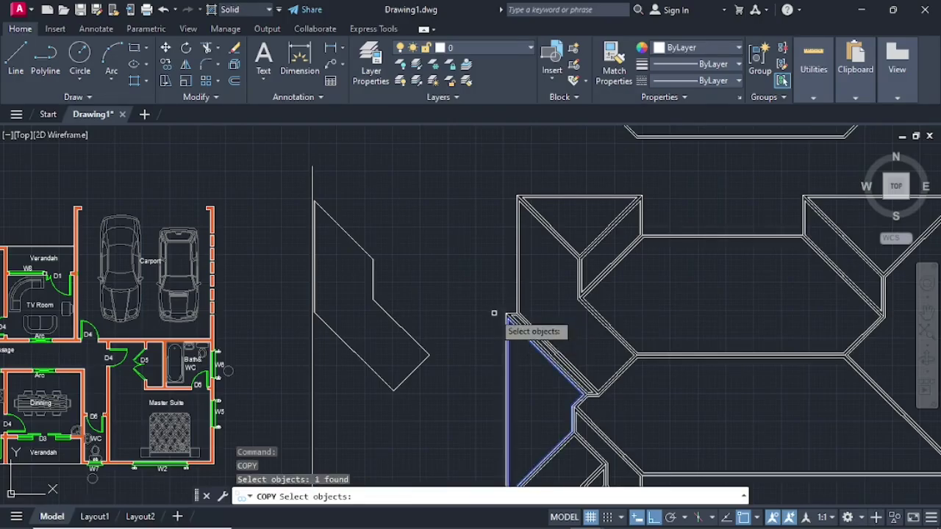
pyautogui.press('Escape')
pyautogui.press('Escape')
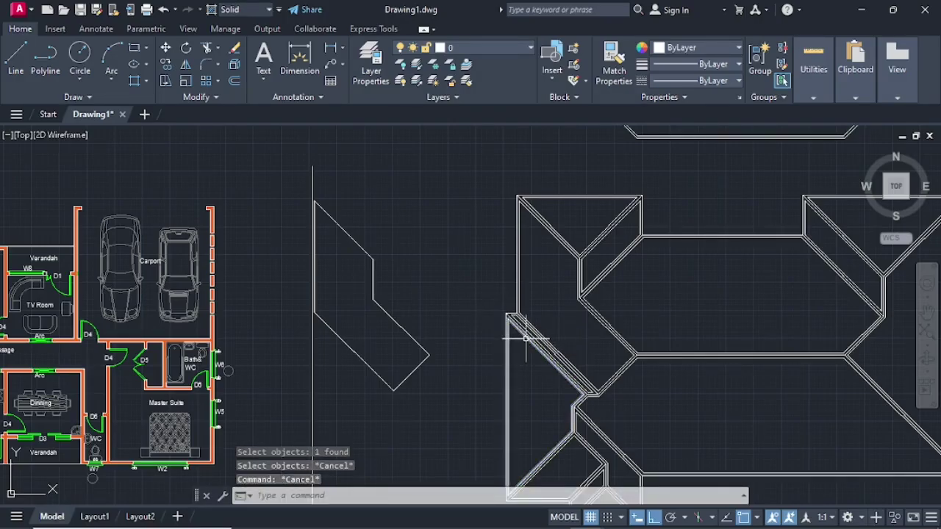
# - Copy the lower-left side slope's inner outline horizontally, from the left eave's upper outer corner to the vertical reference line
pyautogui.rightClick(524, 338)
pyautogui.click(570, 305)
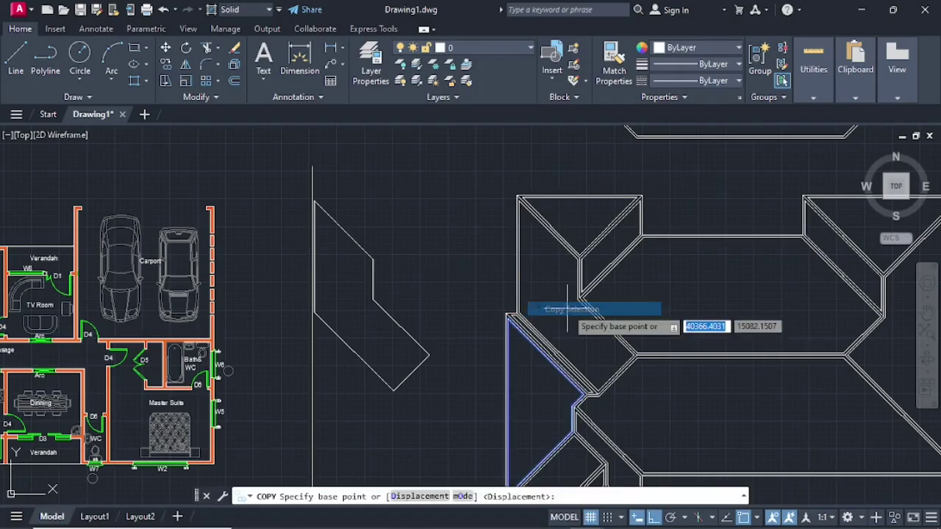
pyautogui.click(507, 316)
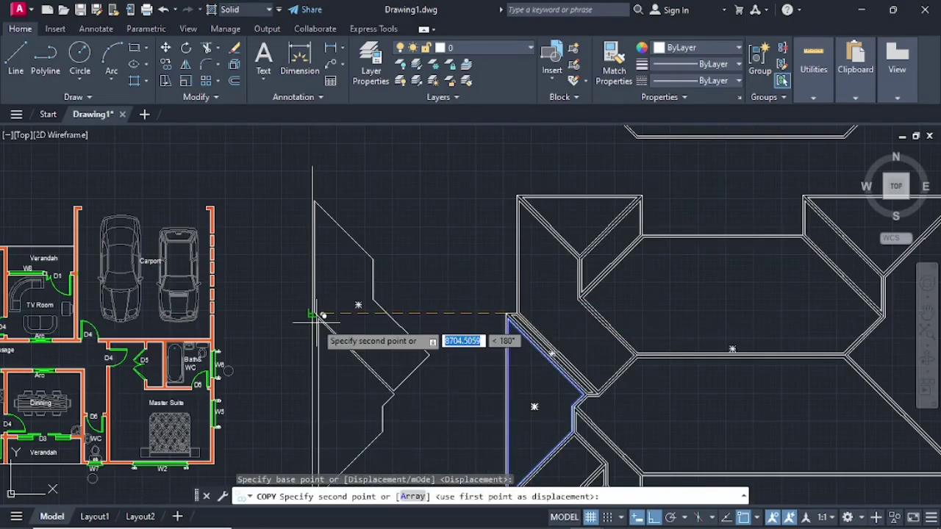
pyautogui.scroll(3, 312, 317)
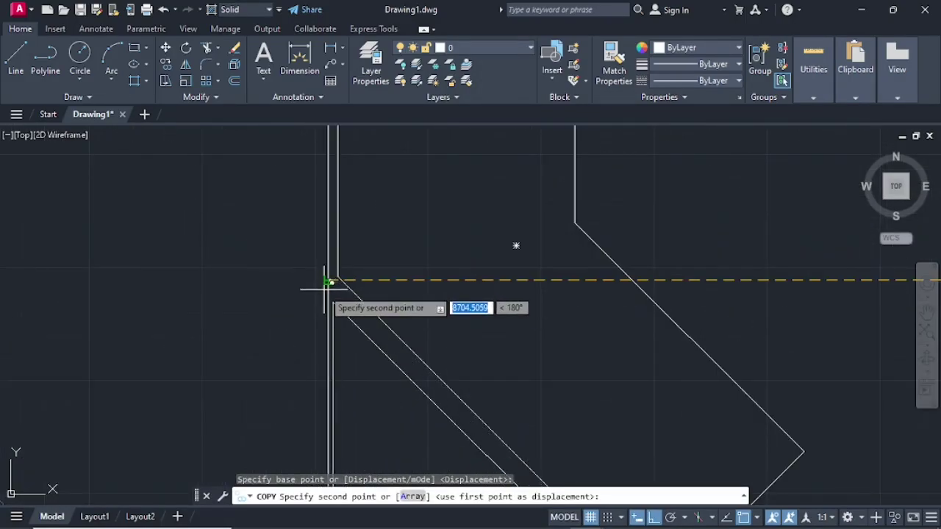
pyautogui.click(327, 279)
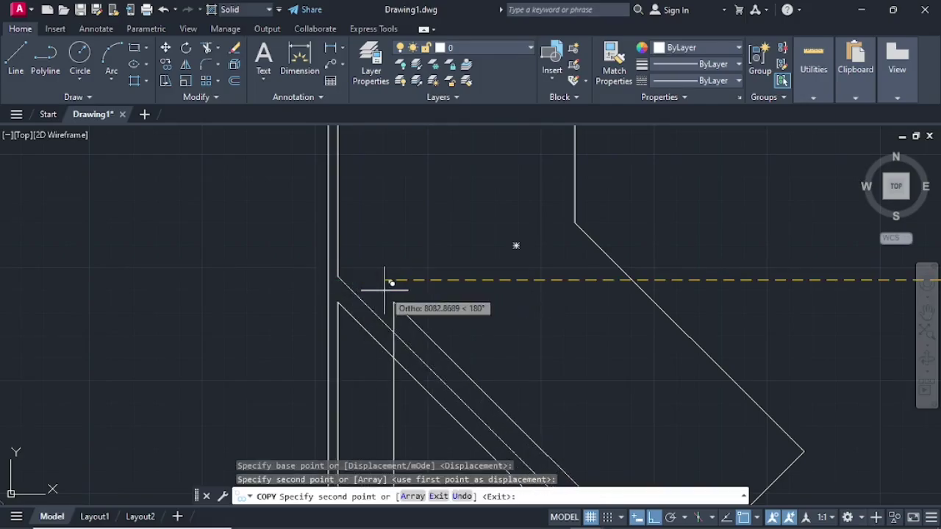
pyautogui.press('Escape')
# - Copy the small lower wing's narrow slanted face outline horizontally, from the wing's outer eave corner to the vertical reference line
pyautogui.scroll(-5, 432, 315)
pyautogui.scroll(-2, 555, 394)
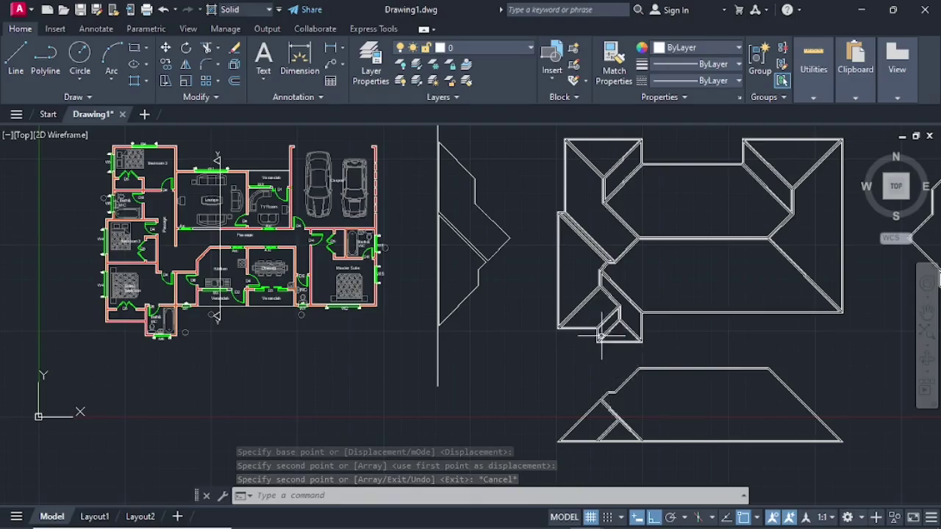
pyautogui.scroll(6, 608, 330)
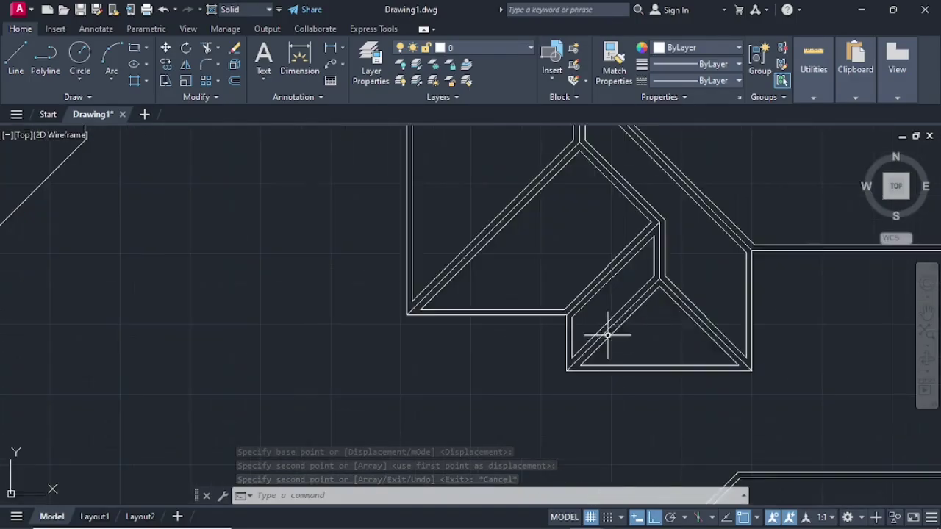
pyautogui.click(573, 356)
pyautogui.rightClick(575, 359)
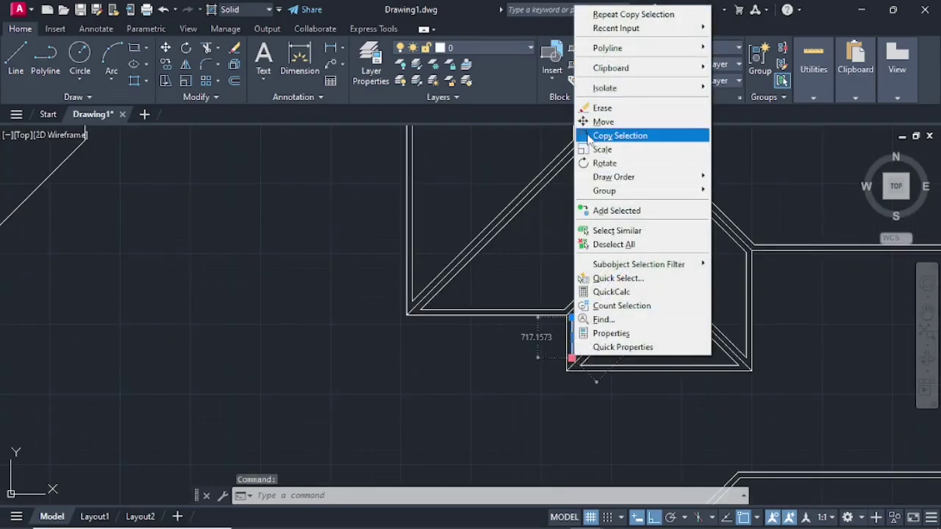
pyautogui.click(588, 135)
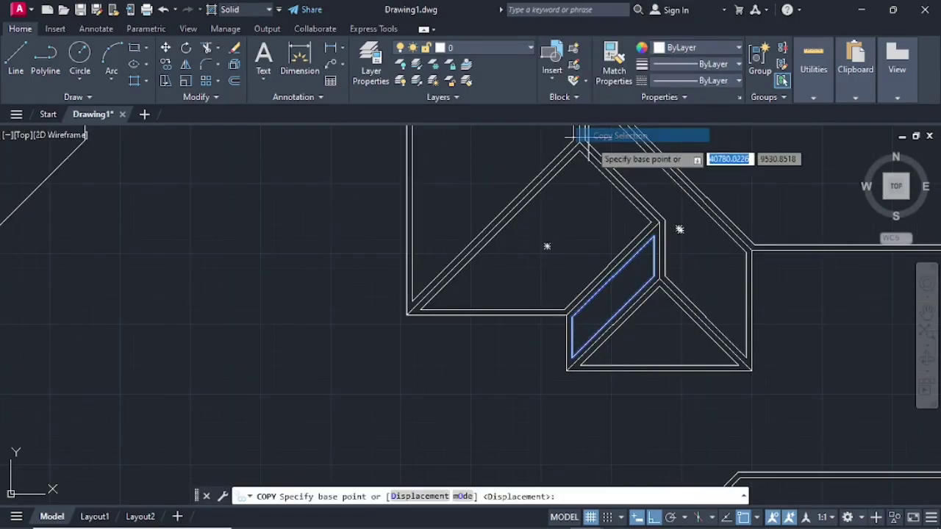
pyautogui.click(566, 314)
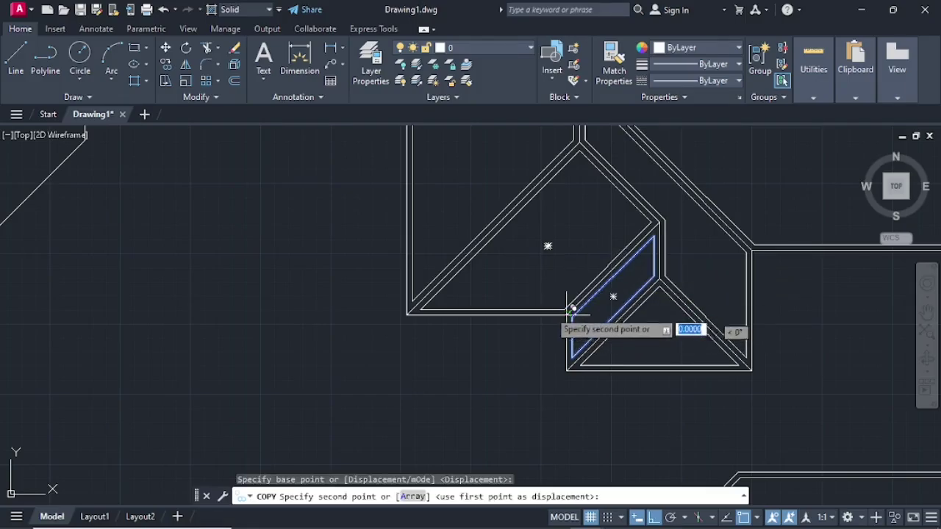
pyautogui.moveTo(210, 272); pyautogui.dragTo(460, 276, button='middle')
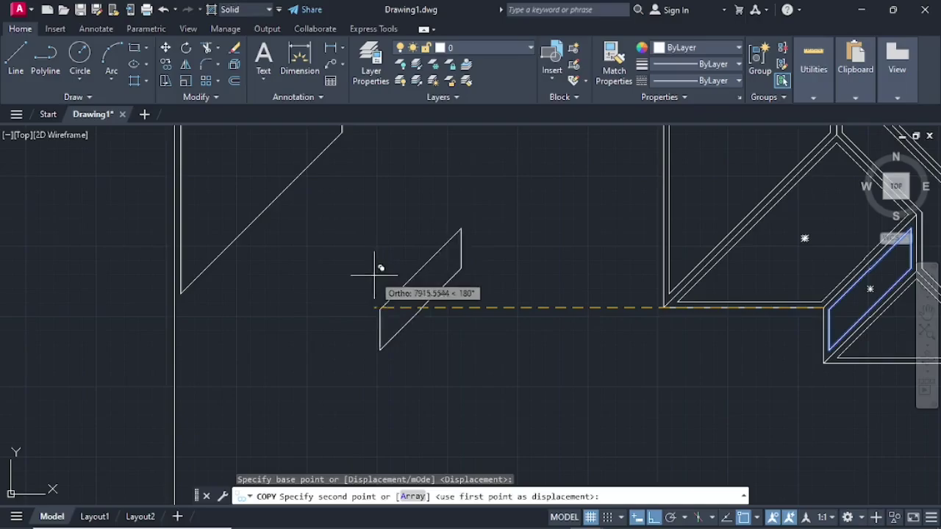
pyautogui.scroll(5, 179, 293)
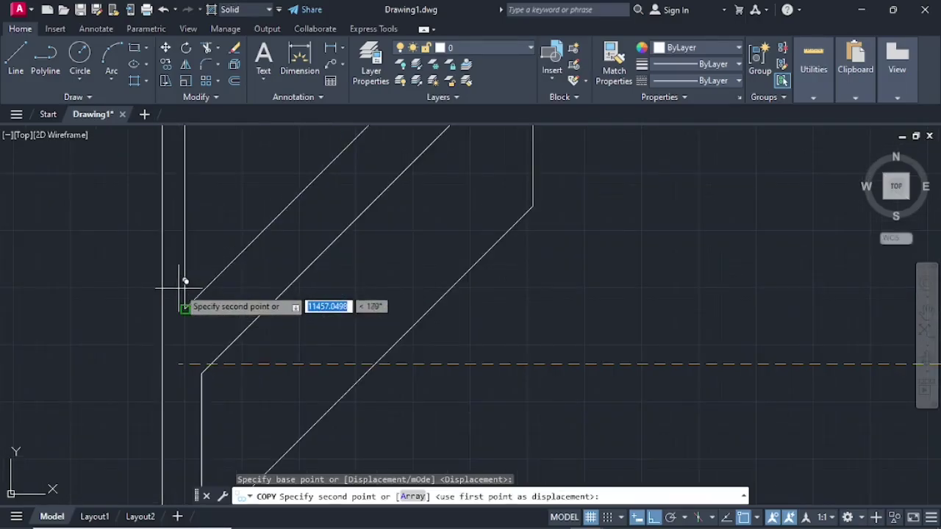
pyautogui.click(160, 365)
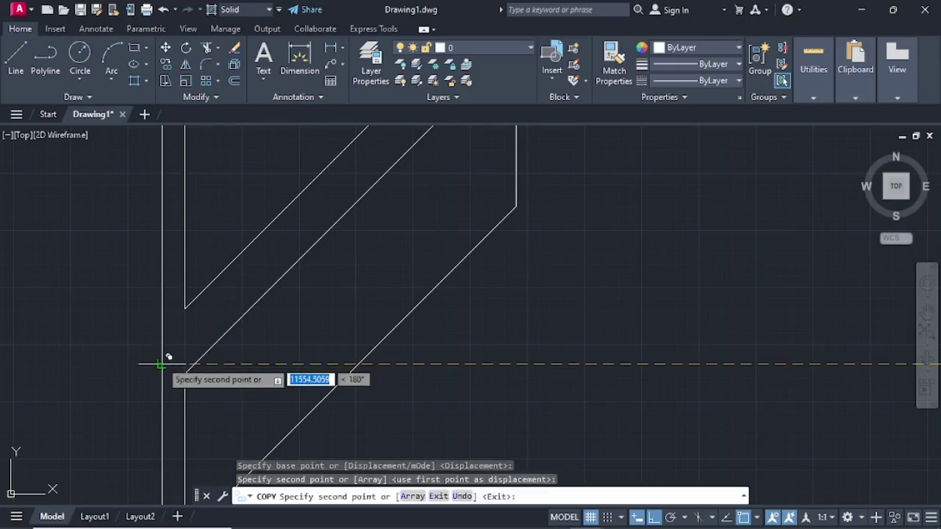
pyautogui.press('Escape')
# - Offset the left side elevation's three face outlines outward by 100 and erase the vertical reference line
pyautogui.scroll(-5, 252, 365)
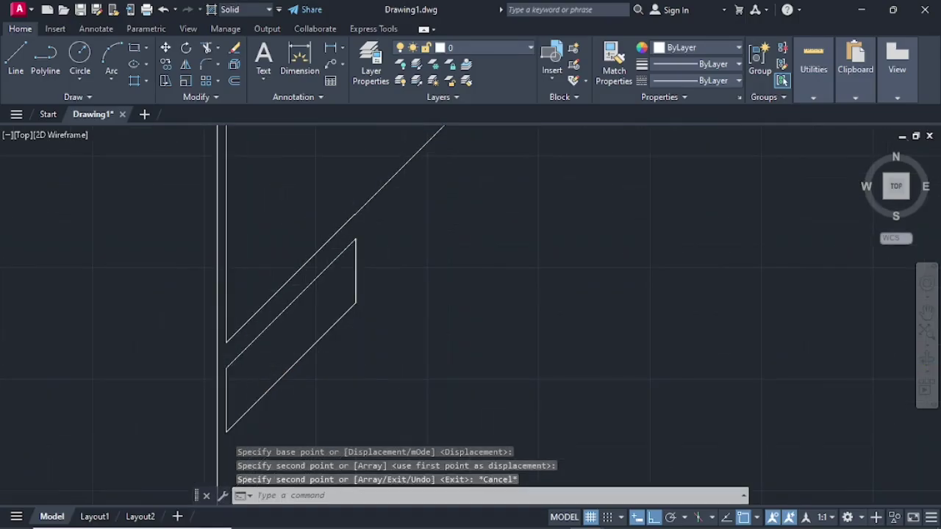
pyautogui.scroll(-5, 428, 339)
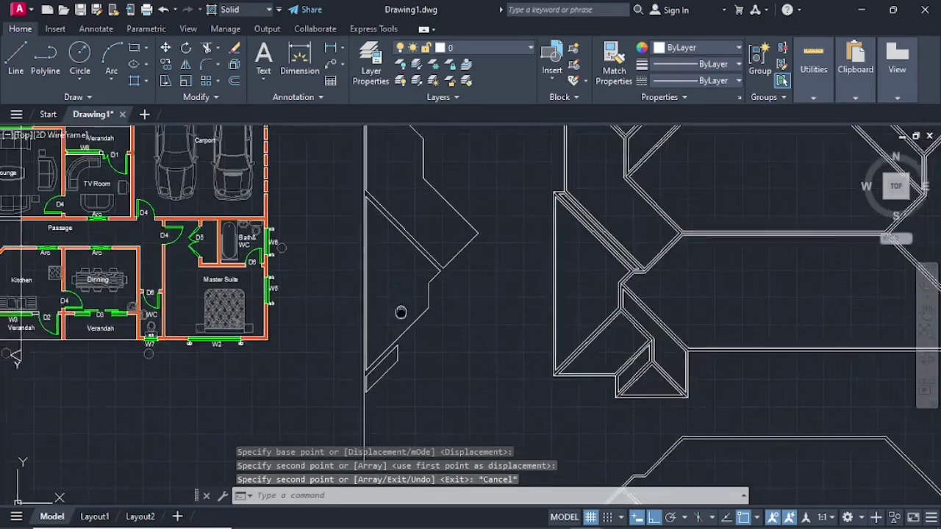
pyautogui.click(234, 81)
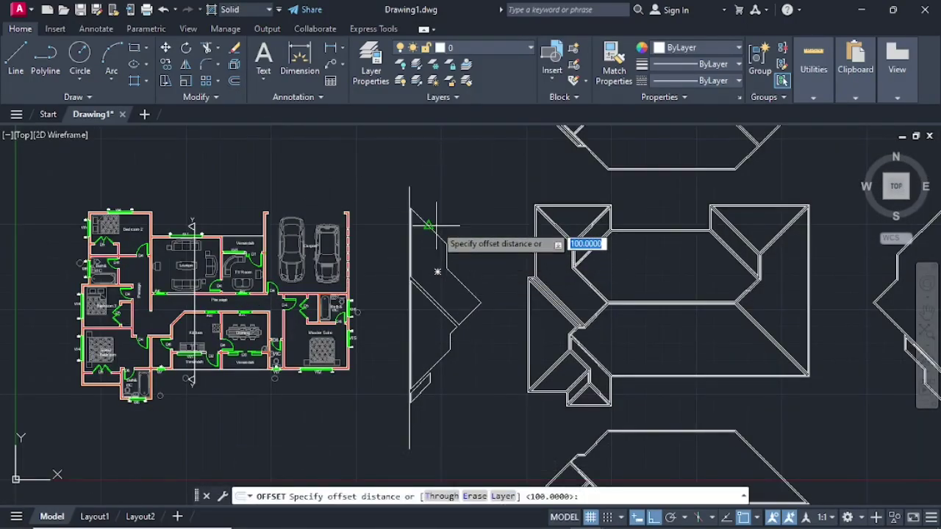
pyautogui.press('Return')
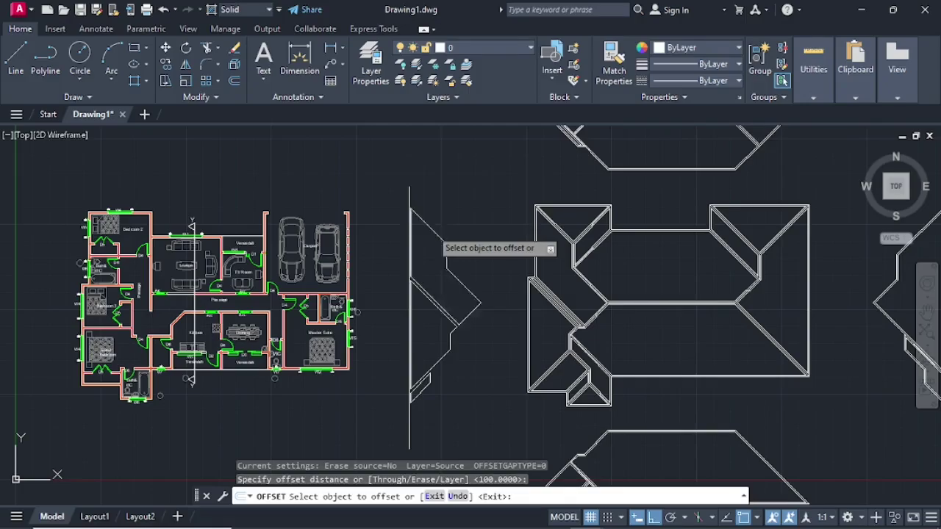
pyautogui.click(431, 229)
pyautogui.click(469, 219)
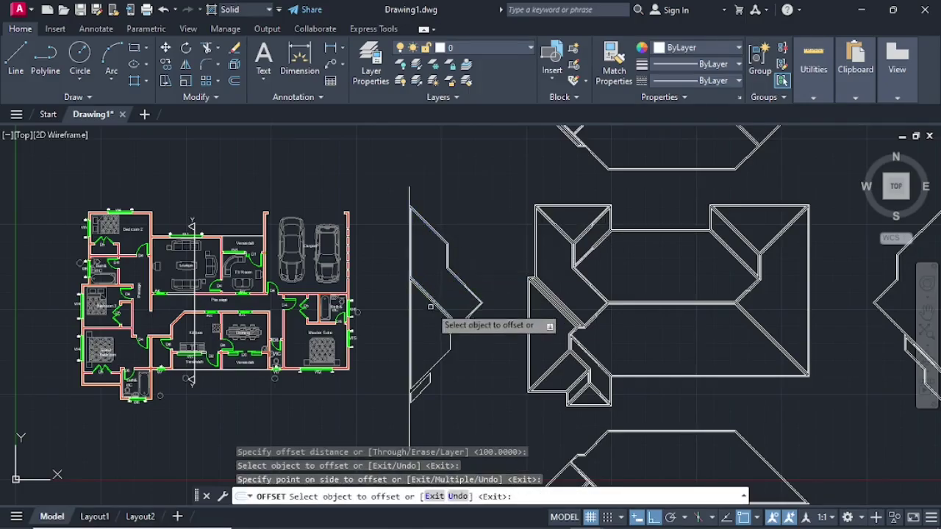
pyautogui.click(452, 342)
pyautogui.click(494, 335)
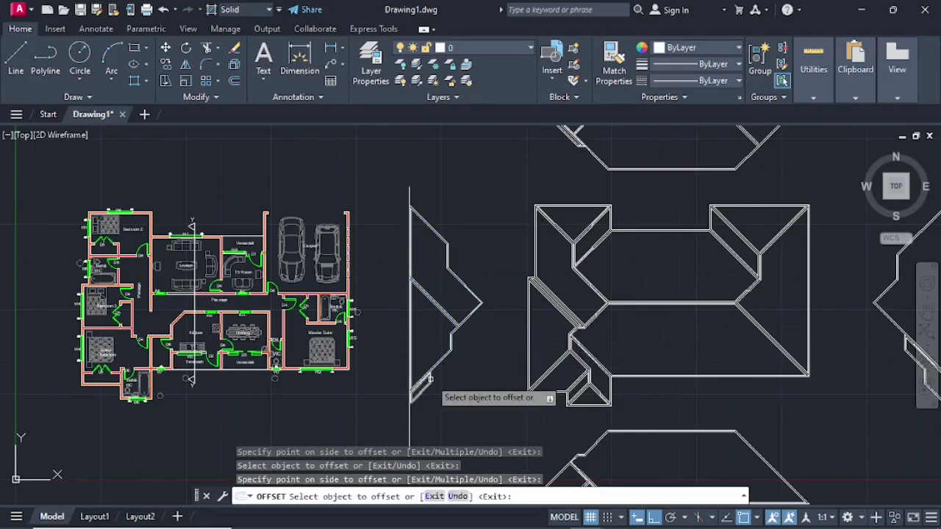
pyautogui.click(430, 379)
pyautogui.click(477, 378)
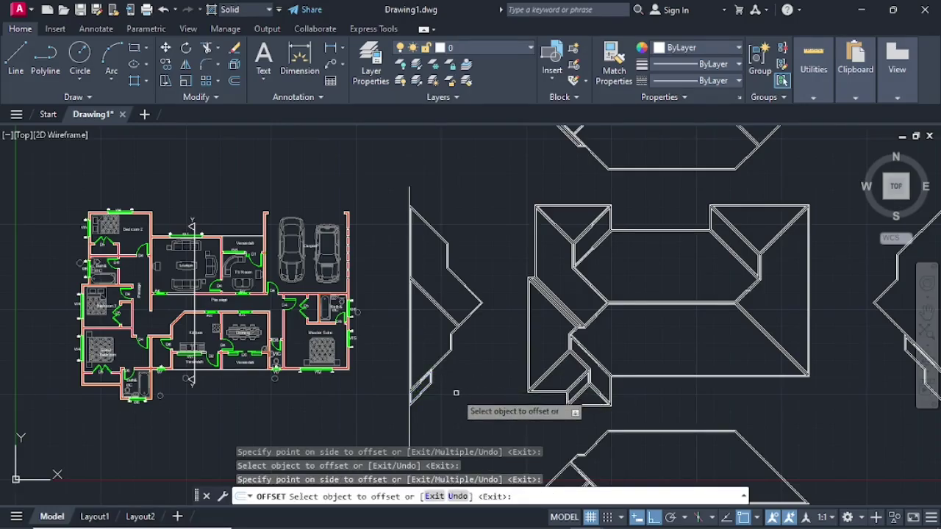
pyautogui.press('Escape')
pyautogui.click(410, 421)
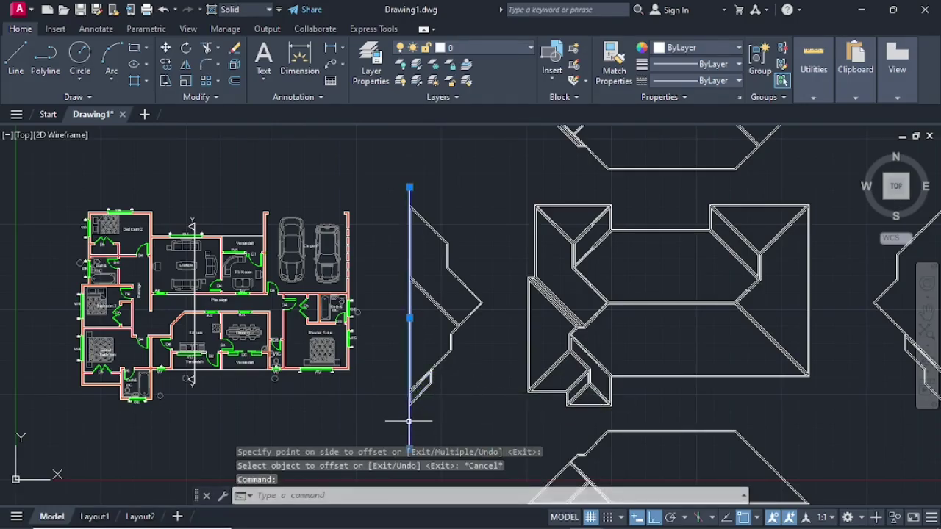
pyautogui.press('Delete')
# - Set up a solid hatch in green 19,155,72 for the roof faces
pyautogui.scroll(-5, 419, 413)
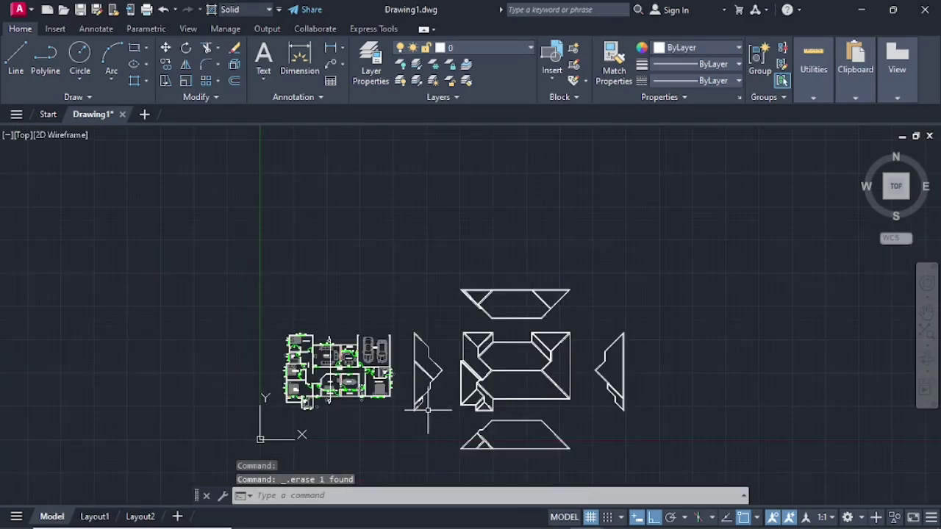
pyautogui.scroll(2, 445, 342)
pyautogui.moveTo(440, 342); pyautogui.dragTo(419, 378, button='middle')
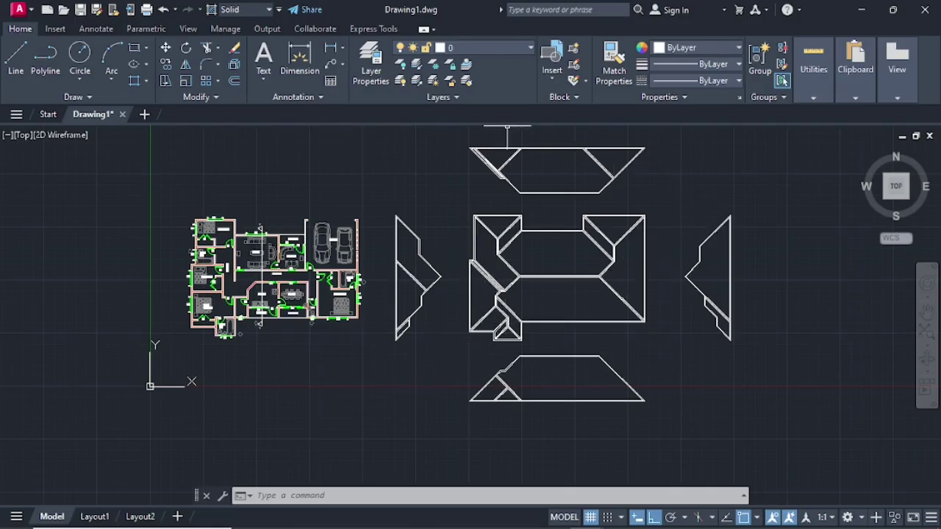
pyautogui.moveTo(426, 179); pyautogui.dragTo(422, 192, button='middle')
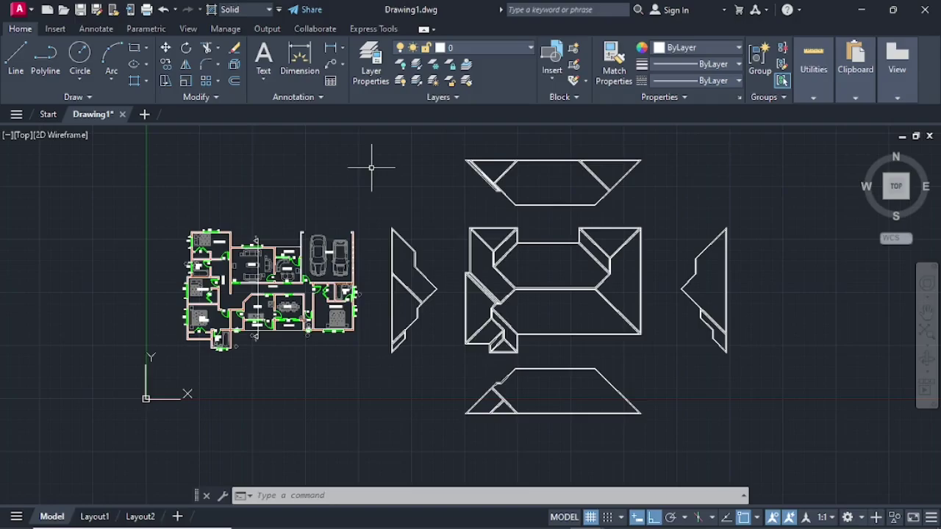
pyautogui.click(147, 82)
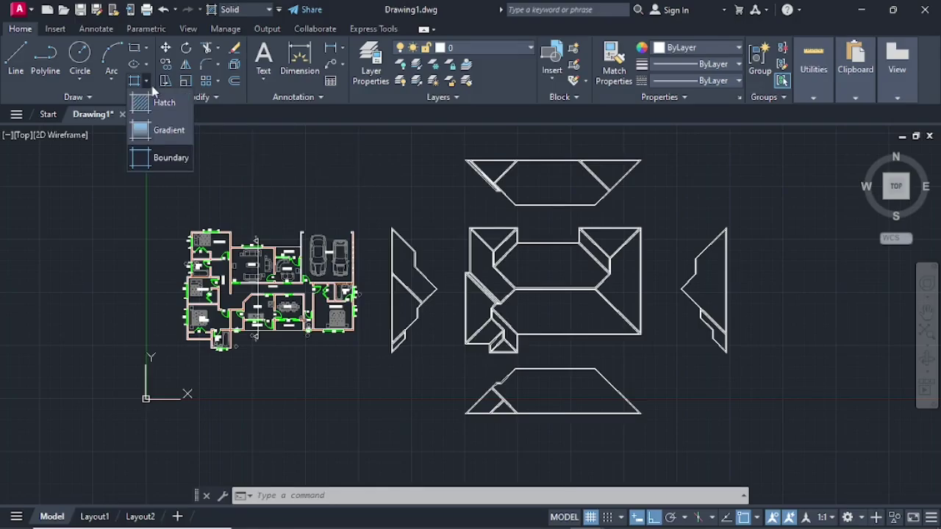
pyautogui.click(155, 96)
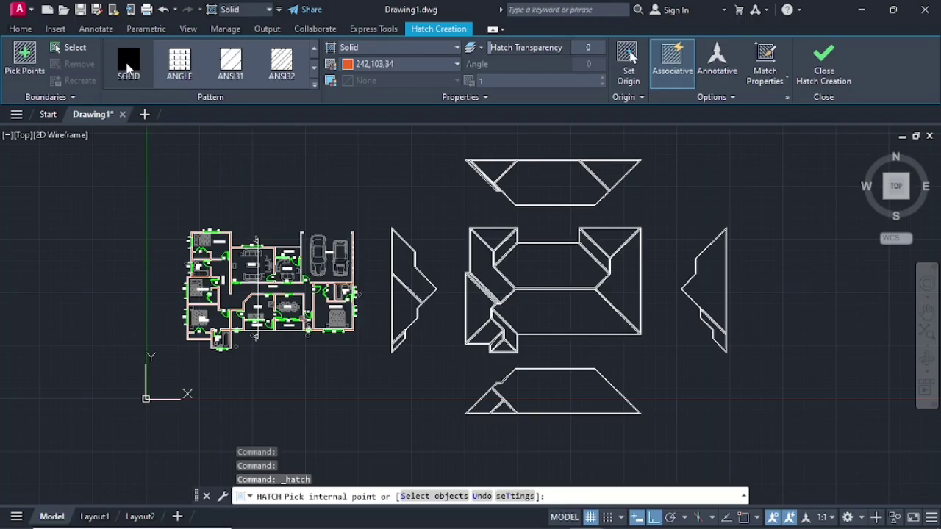
pyautogui.click(457, 64)
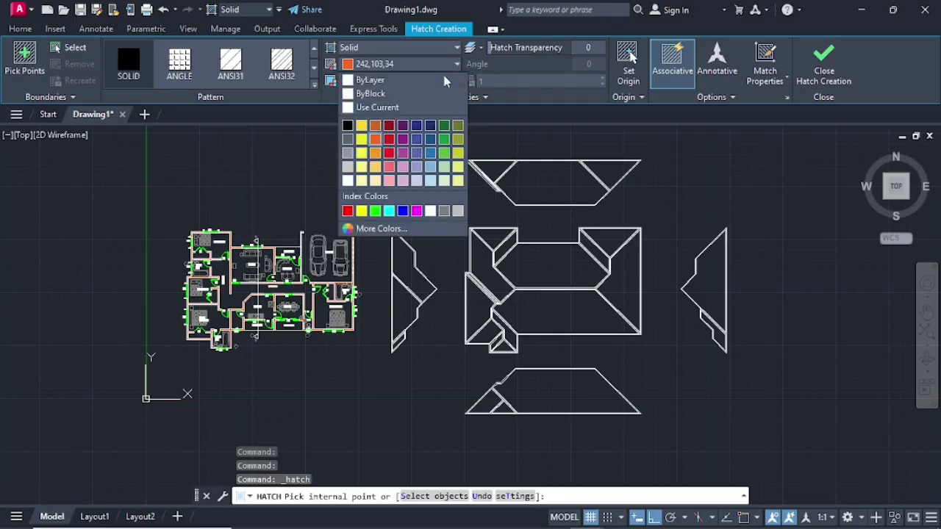
pyautogui.click(444, 140)
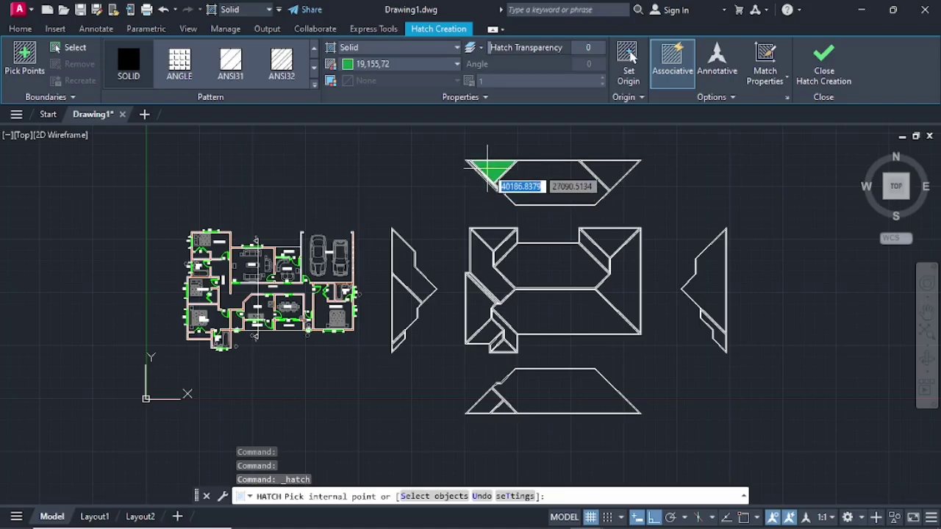
# - Fill the rear elevation's two wing triangles, narrow diagonal strip and central slope with the green solid hatch
pyautogui.scroll(4, 485, 180)
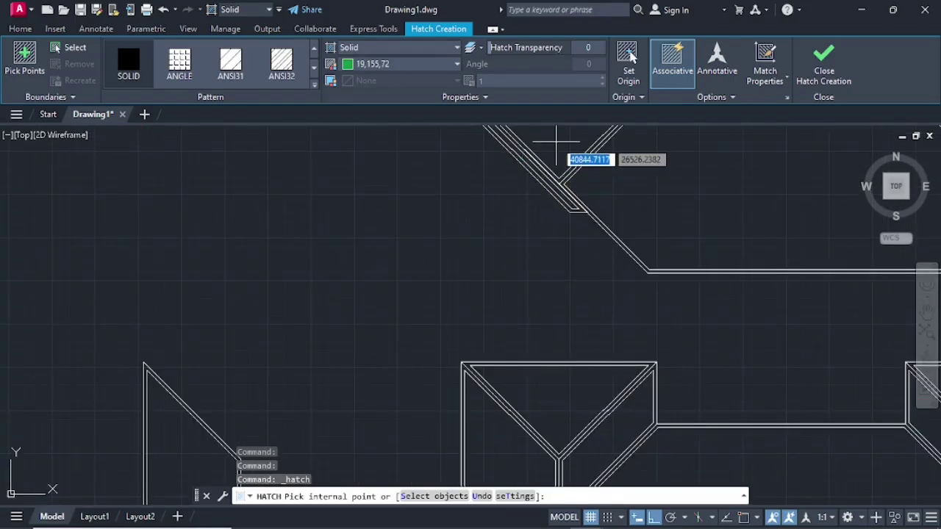
pyautogui.moveTo(556, 145)
pyautogui.mouseDown(button='middle')
pyautogui.moveTo(552, 246)
pyautogui.moveTo(527, 262)
pyautogui.mouseUp(button='middle')
pyautogui.scroll(3, 527, 262)
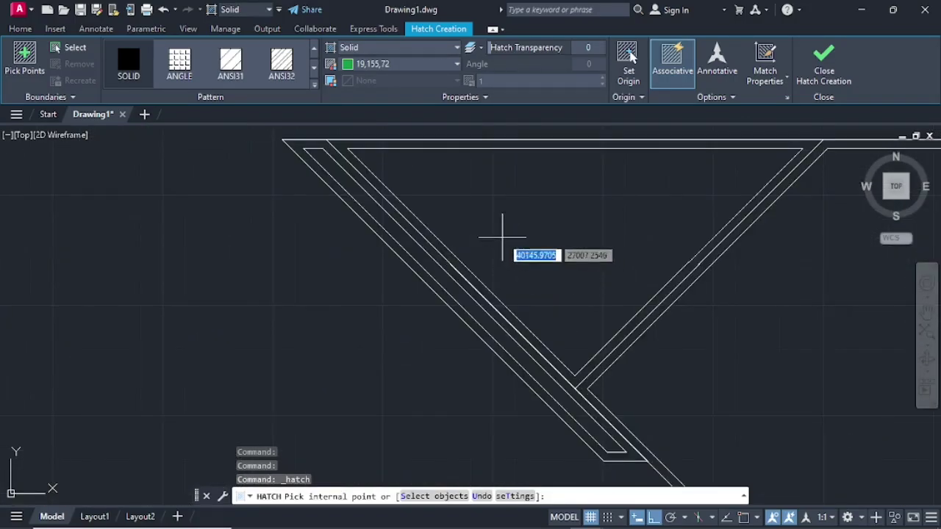
pyautogui.click(495, 227)
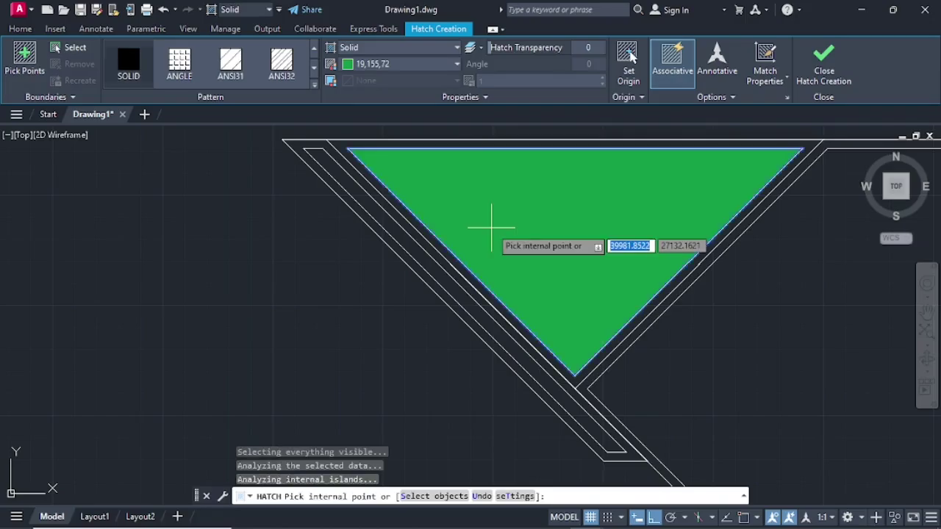
pyautogui.click(328, 152)
pyautogui.scroll(-4, 589, 247)
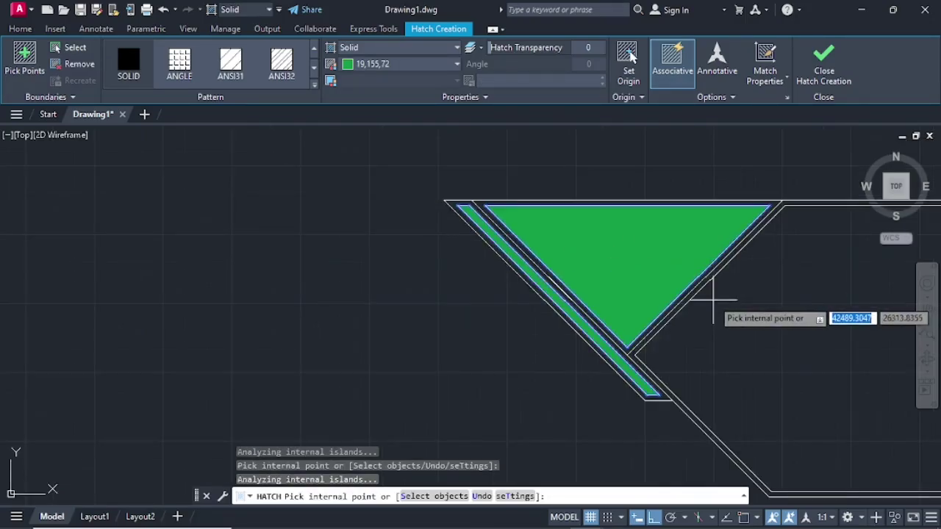
pyautogui.moveTo(711, 299); pyautogui.dragTo(490, 237, button='middle')
pyautogui.click(596, 242)
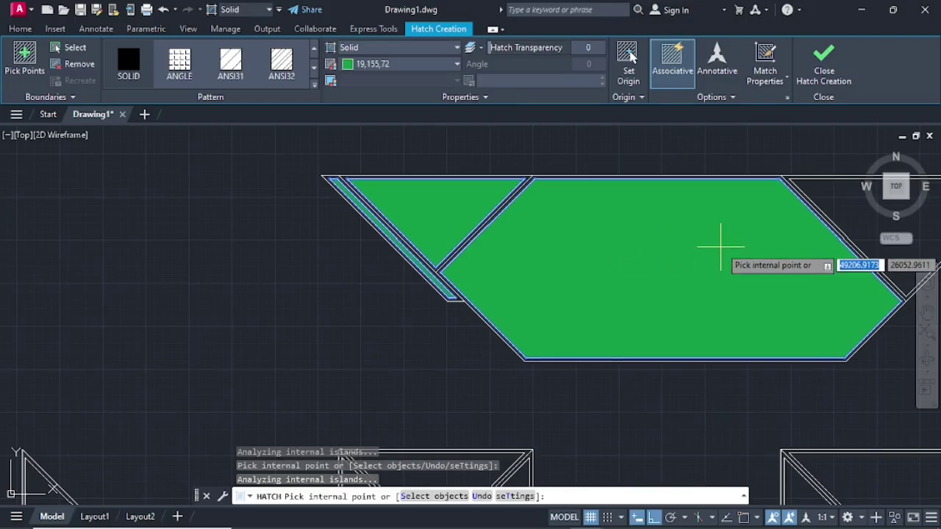
pyautogui.scroll(-3, 694, 252)
pyautogui.moveTo(693, 252); pyautogui.dragTo(630, 210, button='middle')
pyautogui.click(666, 218)
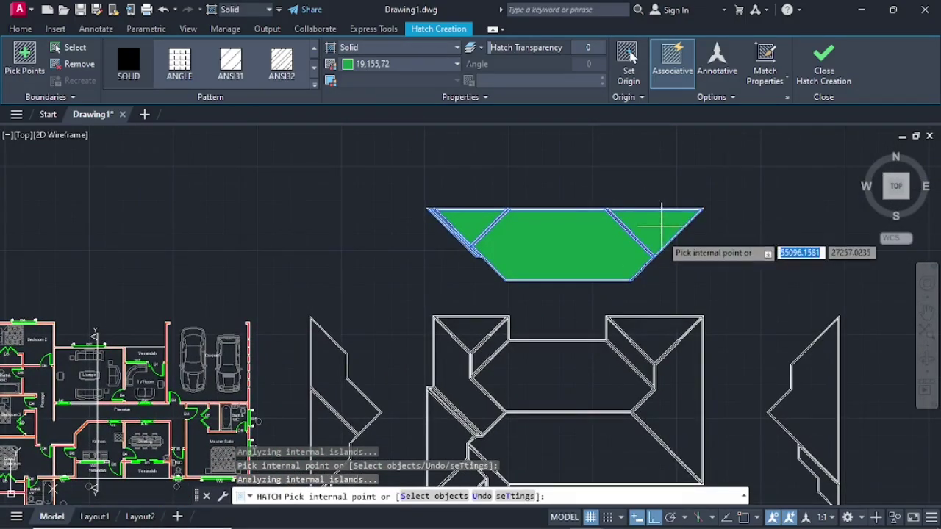
# - Fill the roof plan's upper wing triangles, right-hand slope, rear central slope and narrow wing strips, plus the right side elevation's large face, with green solid hatch
pyautogui.click(656, 343)
pyautogui.click(680, 412)
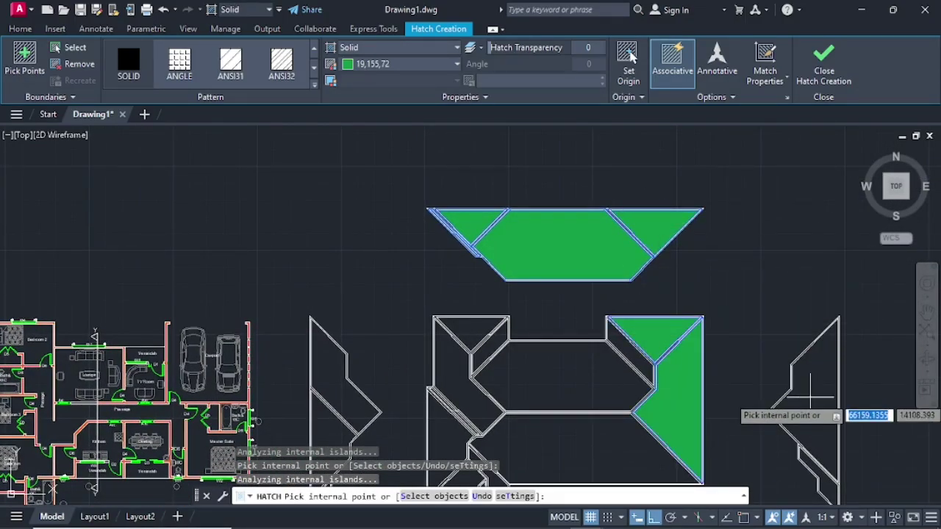
pyautogui.click(804, 395)
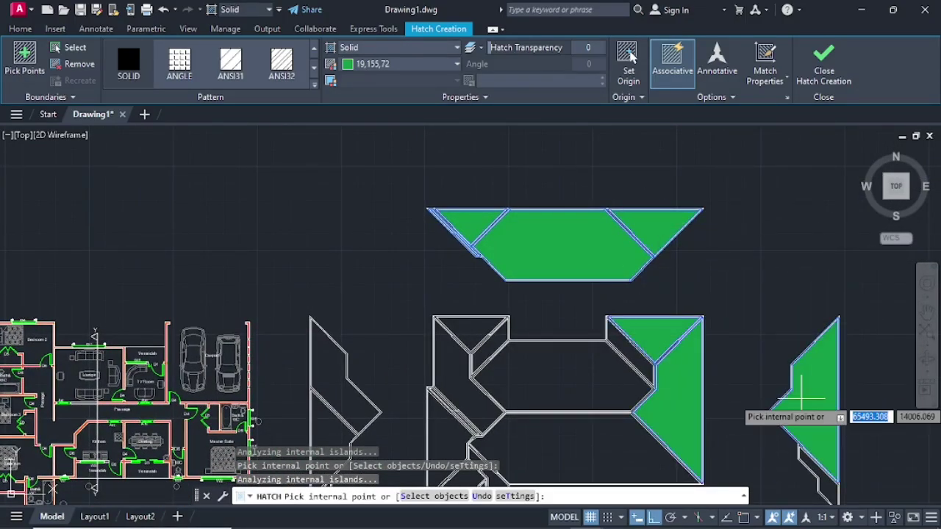
pyautogui.click(613, 353)
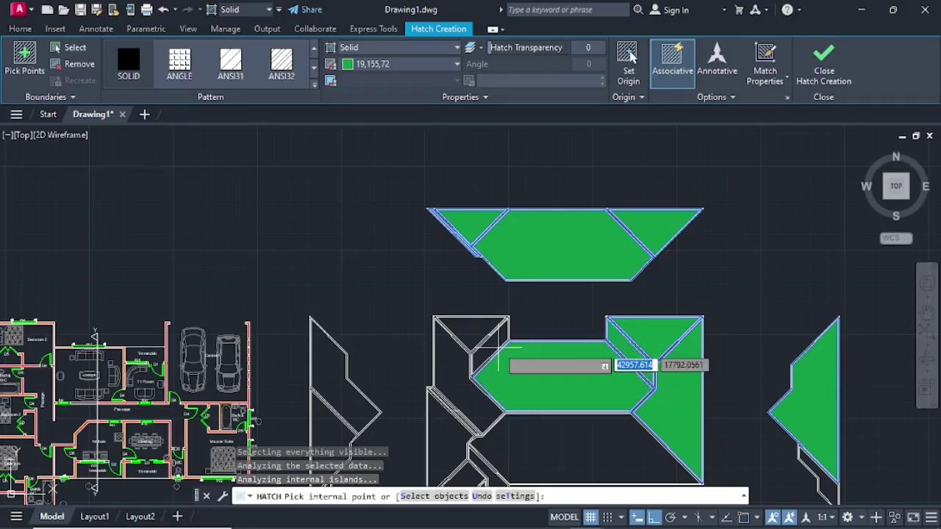
pyautogui.click(486, 328)
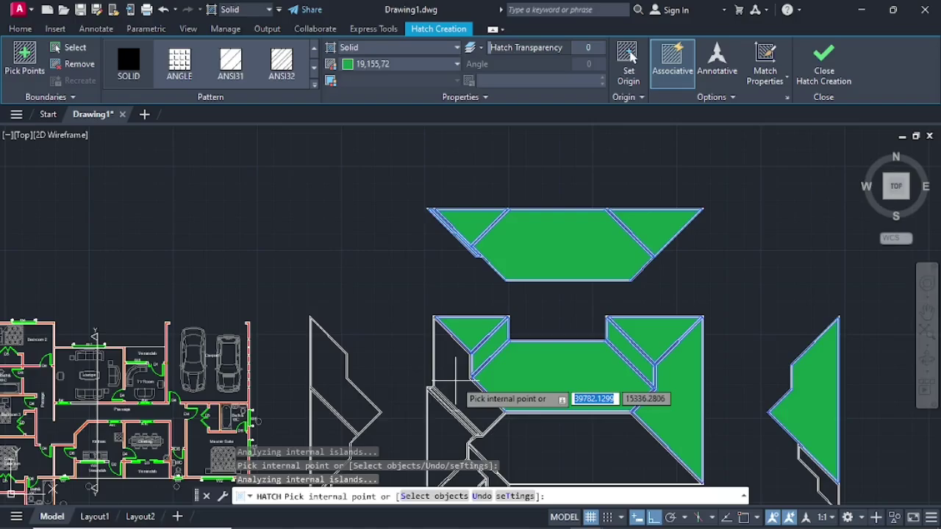
# - Fill the roof plan's left-hand slopes and the narrow diagonal strip between them with the green solid hatch
pyautogui.scroll(5, 447, 408)
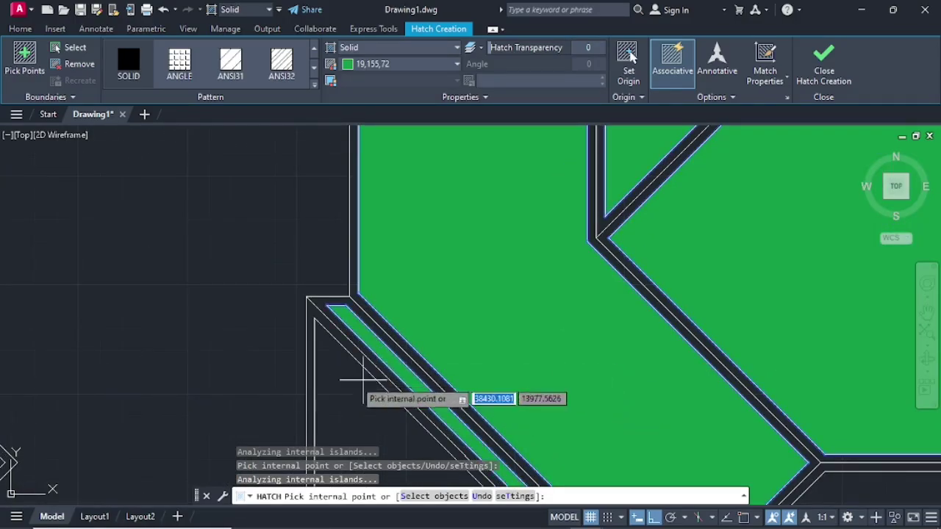
pyautogui.scroll(-5, 338, 381)
pyautogui.moveTo(336, 378); pyautogui.dragTo(345, 162, button='middle')
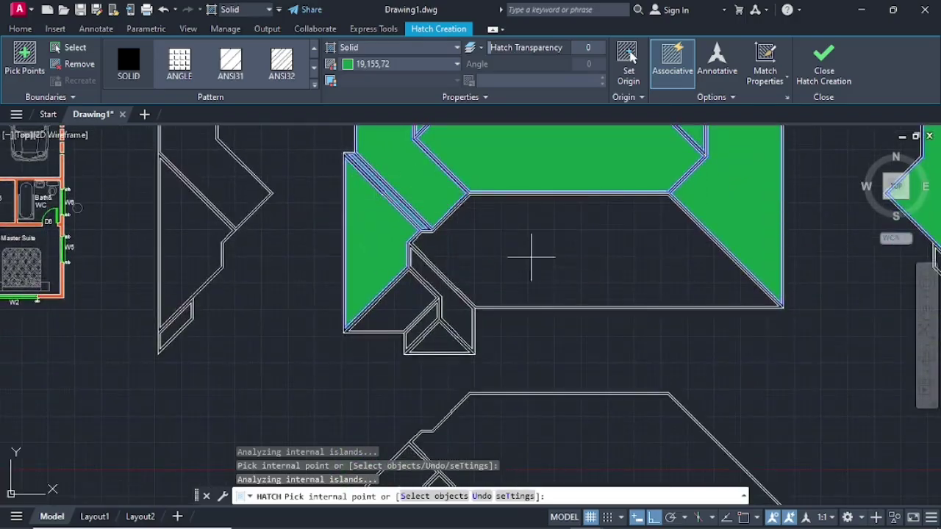
# - Fill the roof plan's large front slope and the faces around the small lower wing, including its end triangle, with the green solid hatch
pyautogui.scroll(5, 405, 332)
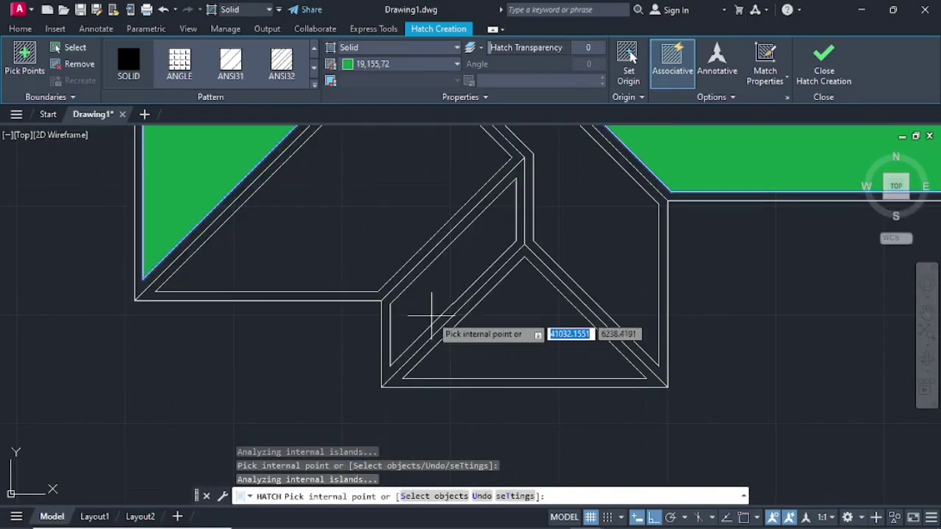
pyautogui.click(544, 202)
pyautogui.click(343, 212)
pyautogui.click(424, 295)
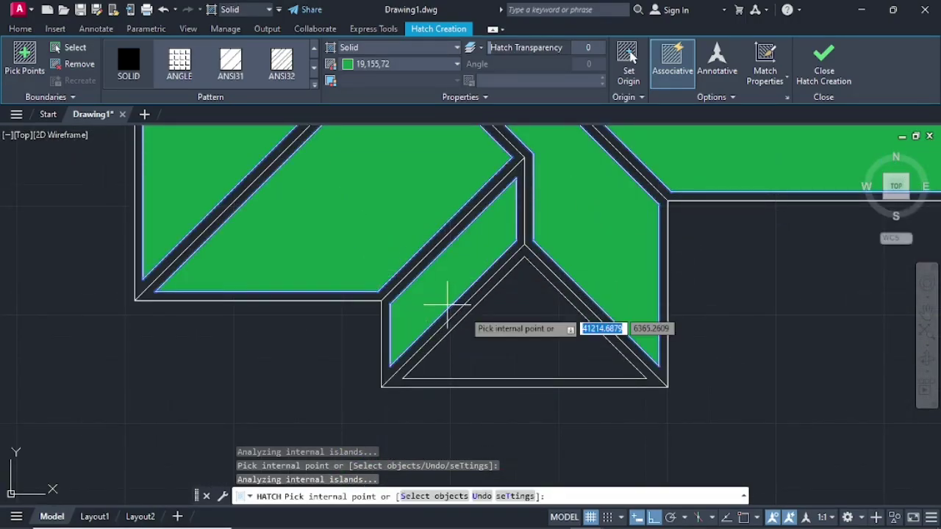
pyautogui.click(556, 347)
# - Fill the left side elevation's three faces and the right side elevation's lower wing face with the green solid hatch
pyautogui.scroll(-4, 541, 344)
pyautogui.scroll(-5, 544, 350)
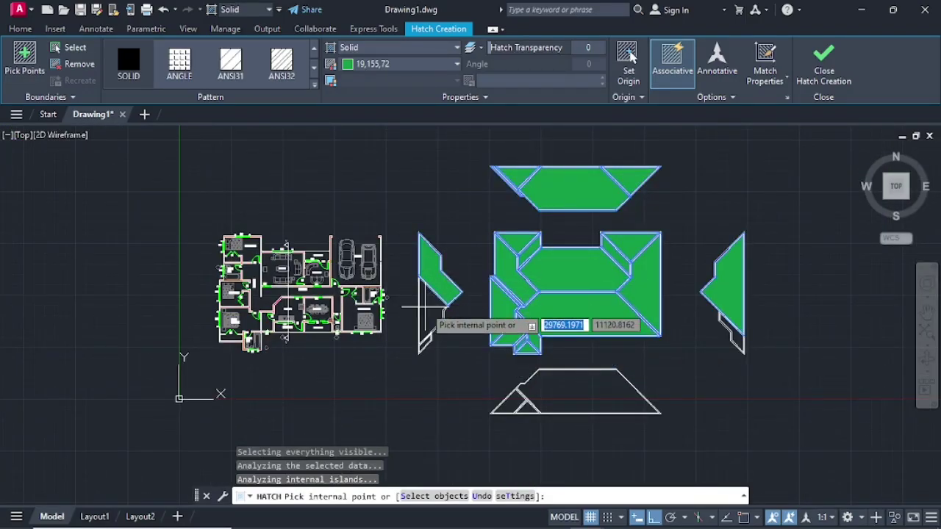
pyautogui.scroll(5, 424, 353)
pyautogui.click(424, 336)
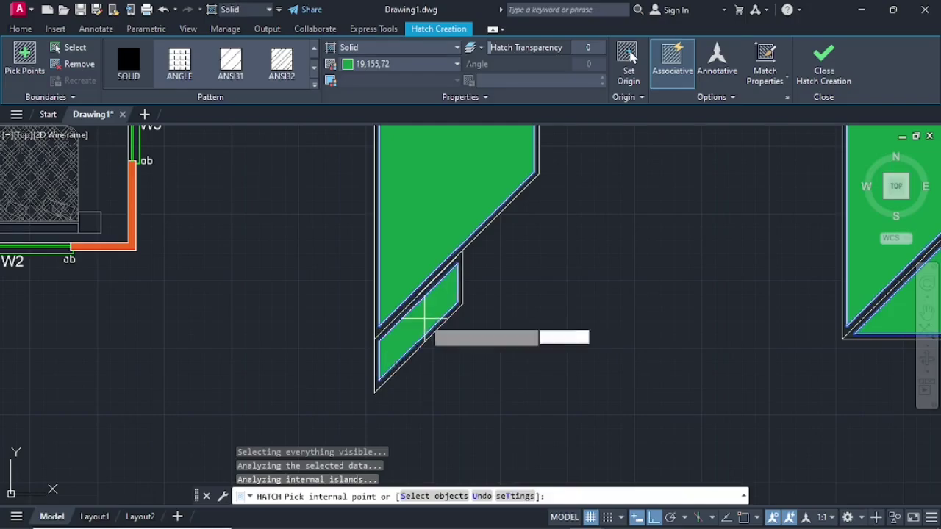
pyautogui.scroll(-5, 452, 316)
pyautogui.scroll(5, 698, 309)
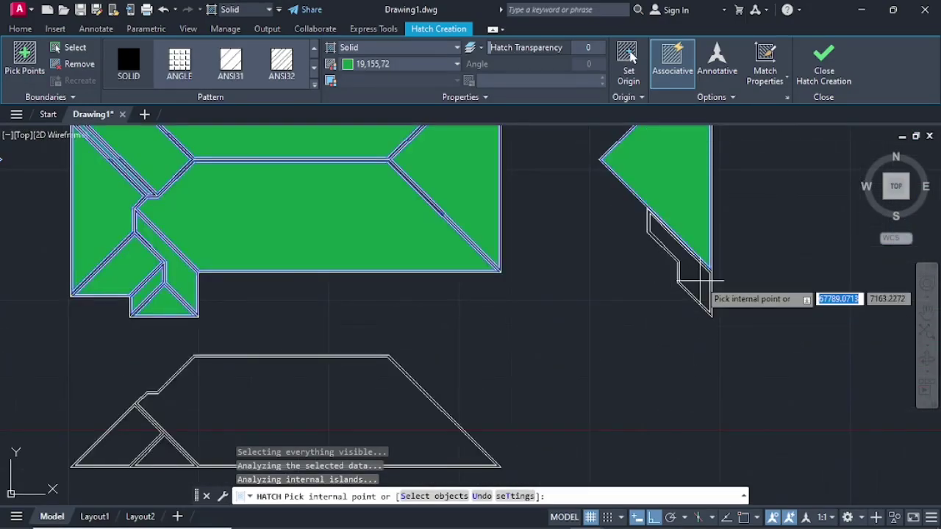
pyautogui.click(702, 296)
# - Fill the front elevation's main slope and small left-hand wing faces with the green solid hatch and finish the hatch
pyautogui.click(314, 399)
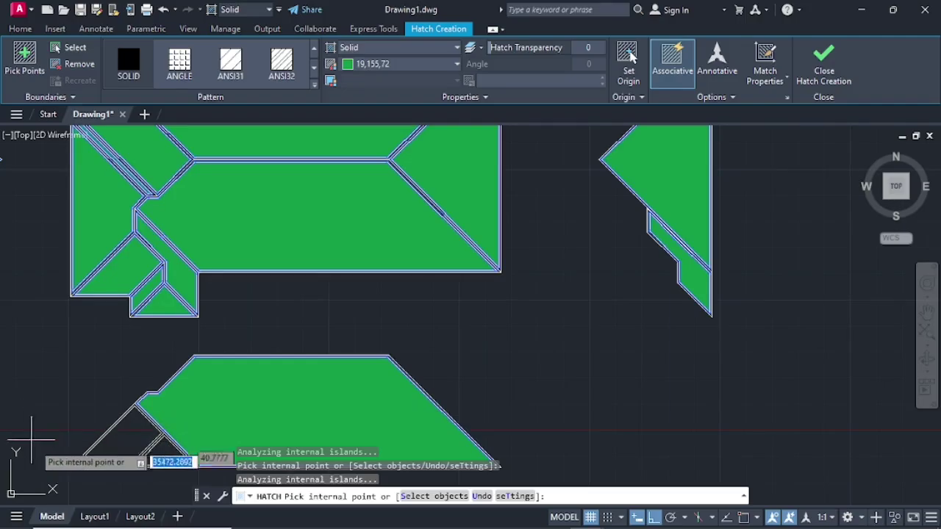
pyautogui.click(151, 451)
pyautogui.scroll(-2, 208, 418)
pyautogui.scroll(-3, 208, 417)
pyautogui.moveTo(210, 420); pyautogui.dragTo(368, 336, button='middle')
pyautogui.scroll(-2, 376, 351)
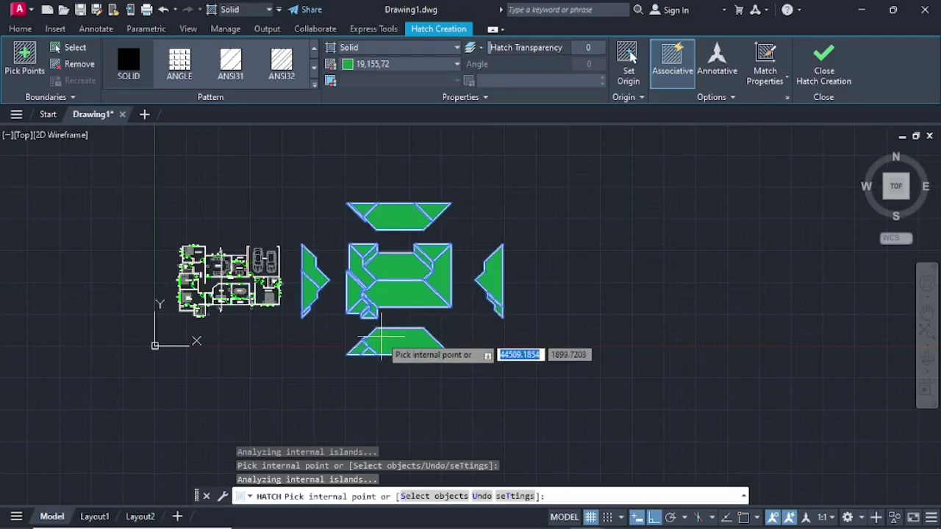
pyautogui.press('Return')
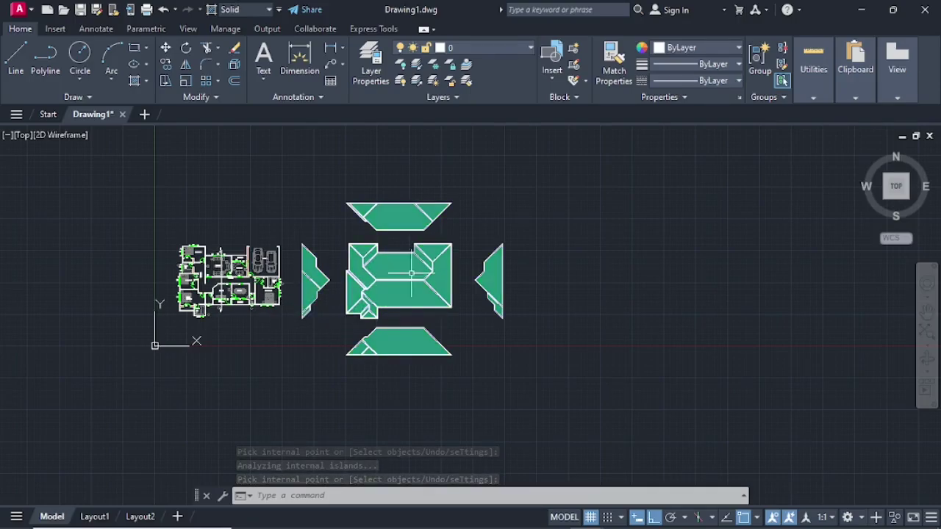
# - Edit the green roof hatch to use the ANSI38 pattern at a scale of 50
pyautogui.scroll(2, 343, 334)
pyautogui.moveTo(343, 325); pyautogui.dragTo(388, 370, button='middle')
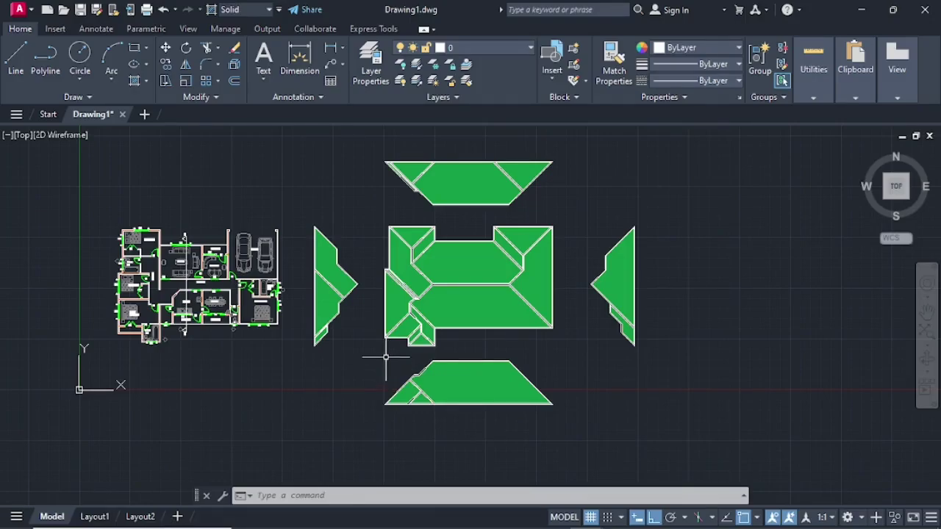
pyautogui.click(385, 361)
pyautogui.click(479, 273)
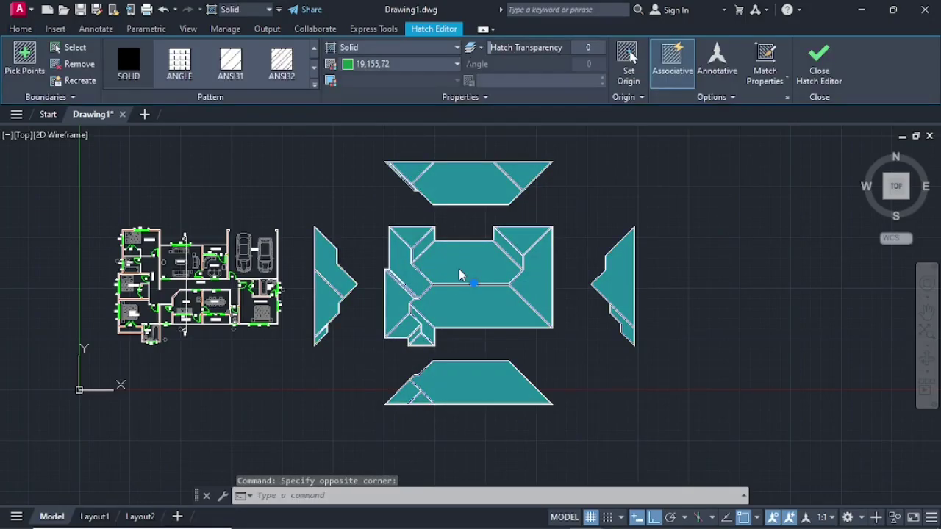
pyautogui.rightClick(461, 273)
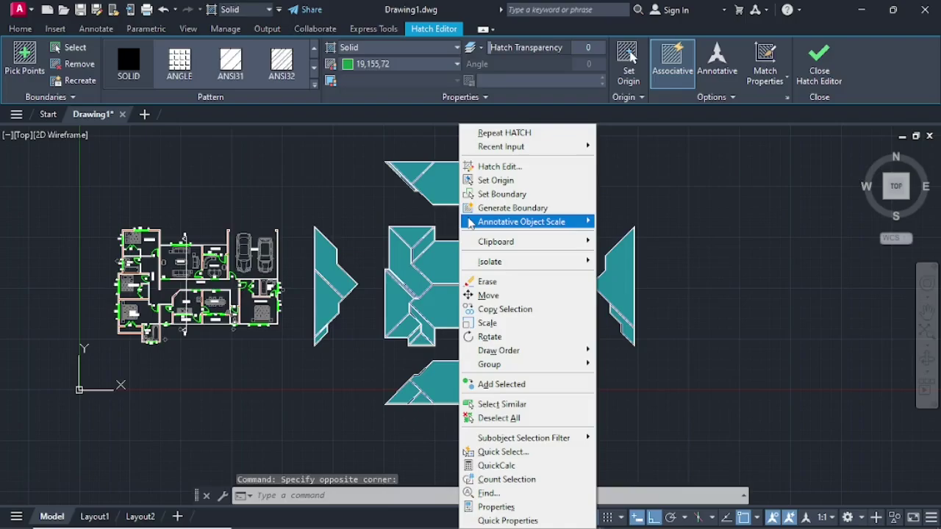
pyautogui.click(501, 167)
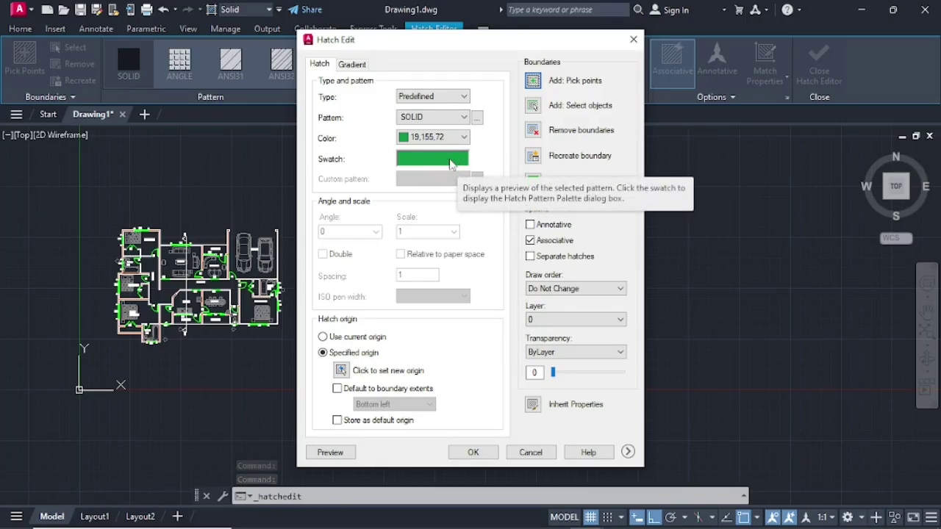
pyautogui.click(463, 118)
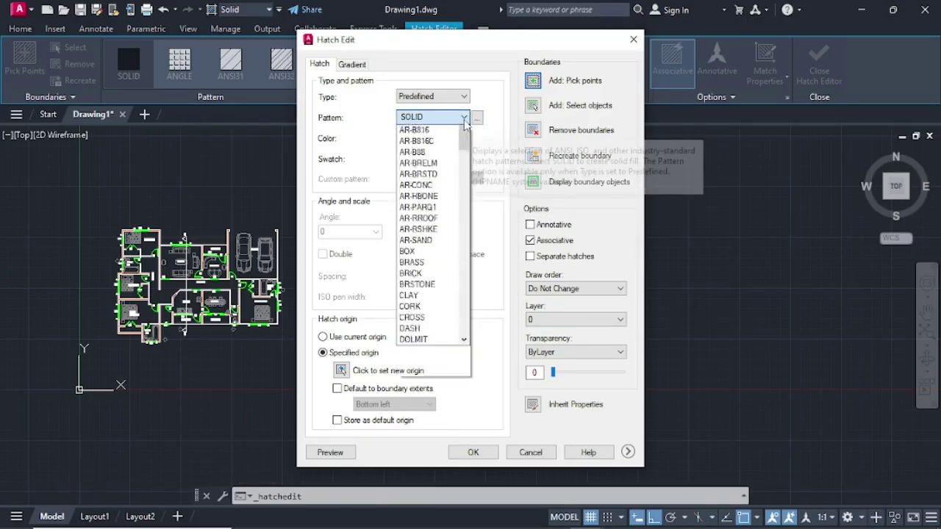
pyautogui.click(478, 122)
pyautogui.click(478, 117)
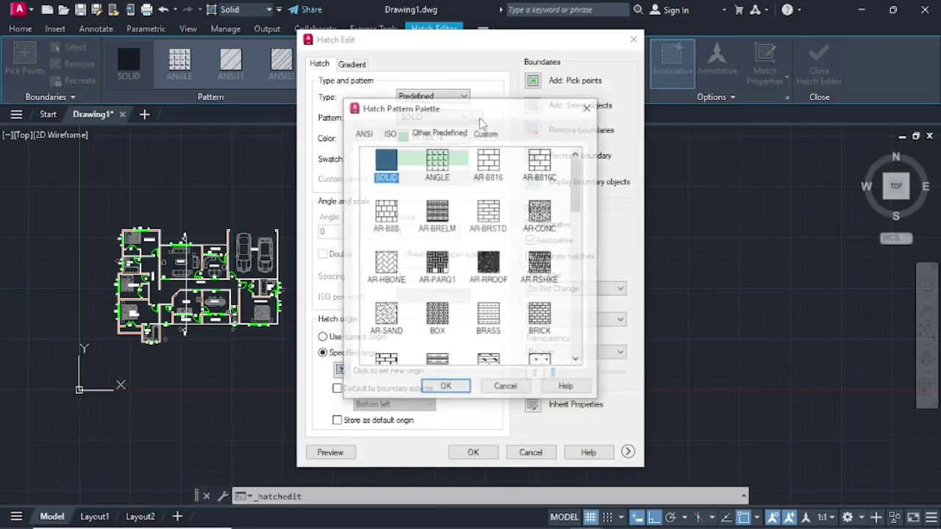
pyautogui.click(390, 133)
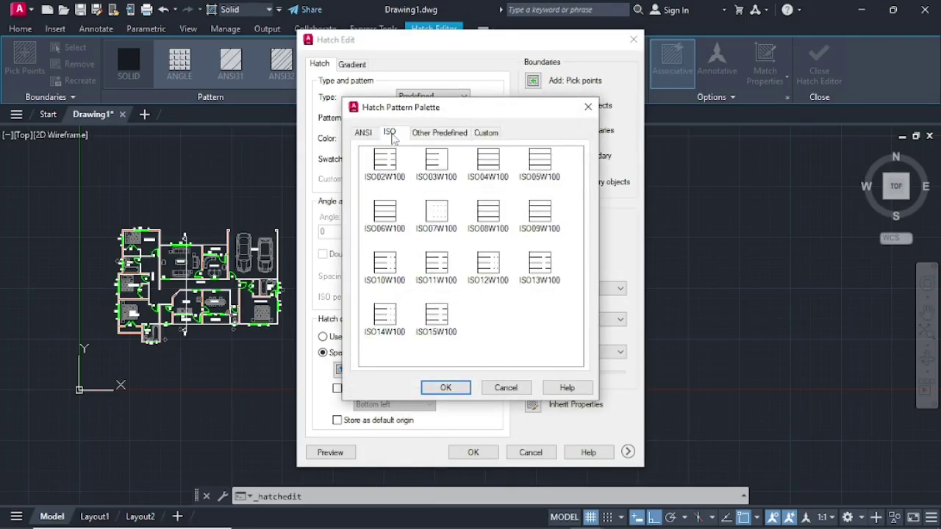
pyautogui.click(367, 134)
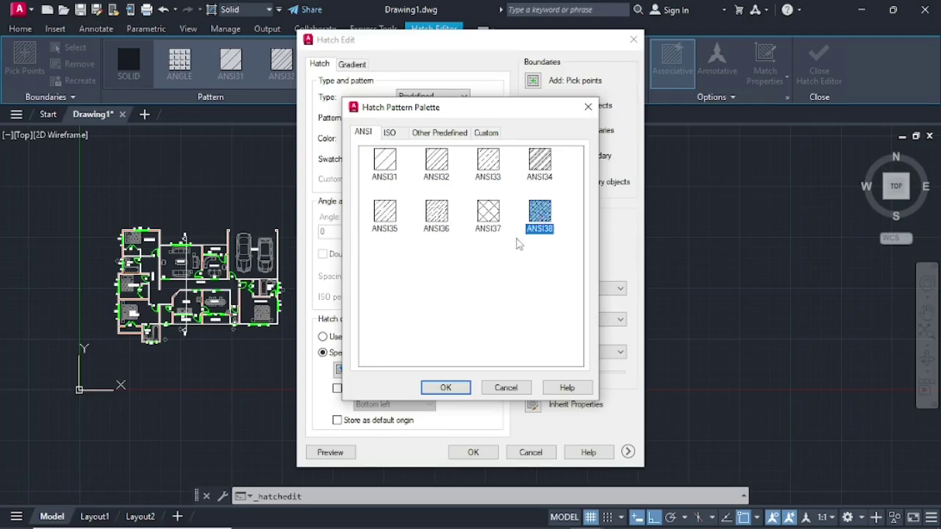
pyautogui.click(443, 389)
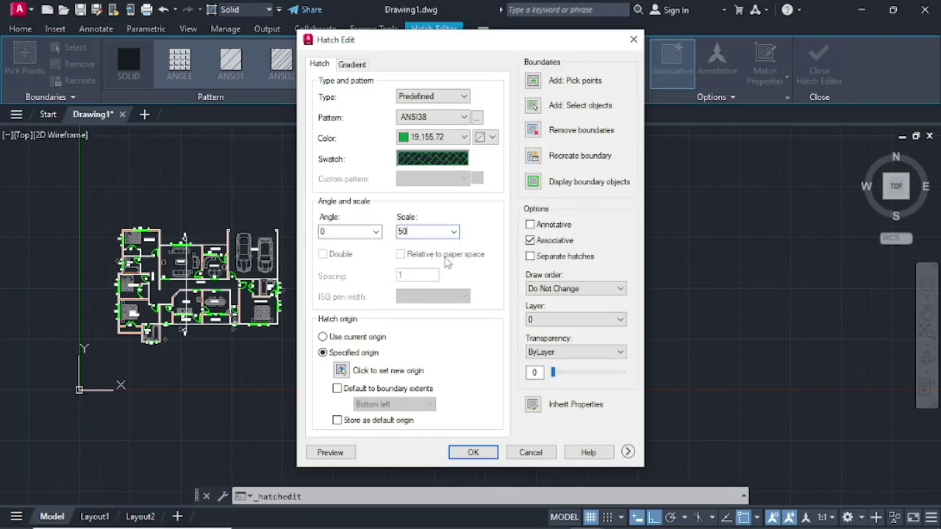
pyautogui.click(473, 453)
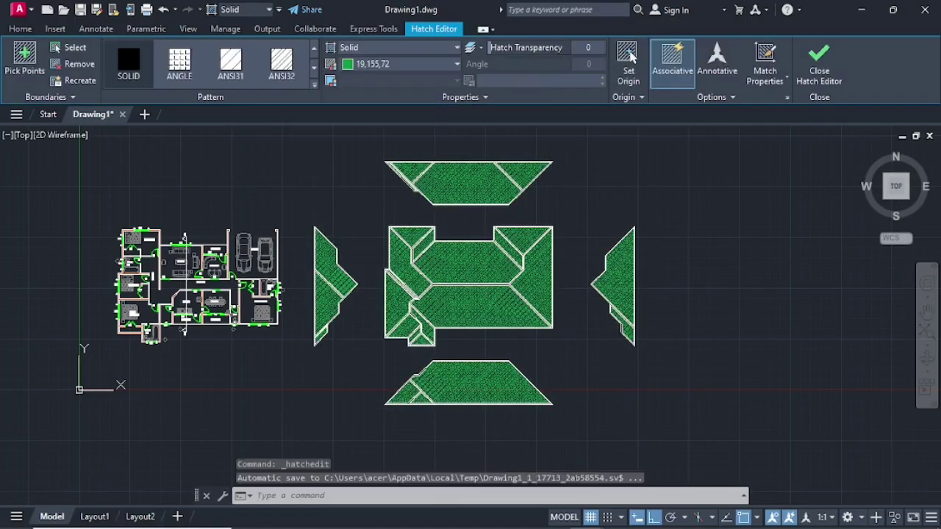
pyautogui.scroll(2, 363, 348)
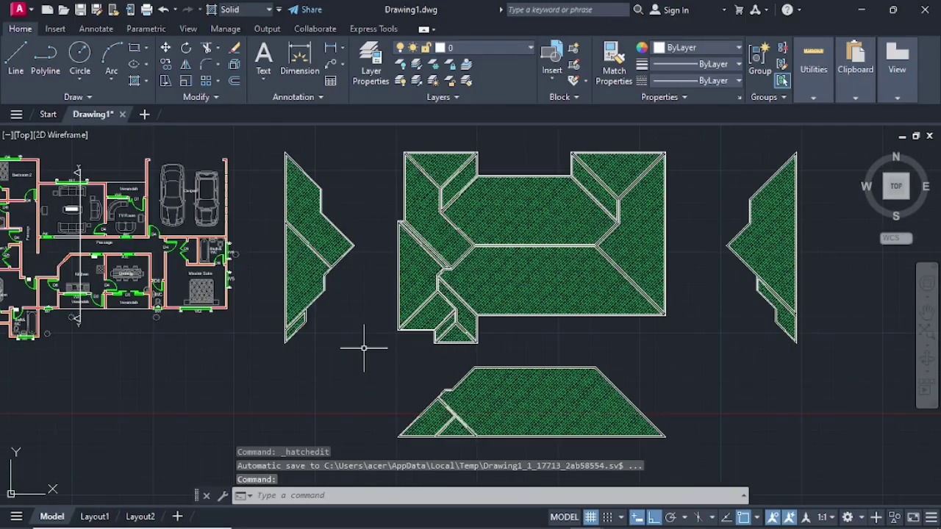
pyautogui.scroll(-2, 378, 312)
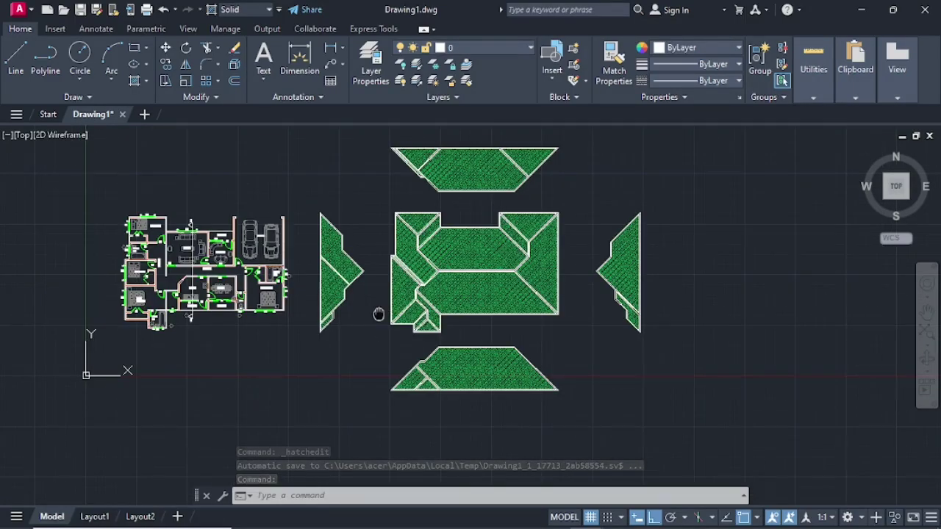
pyautogui.moveTo(378, 314); pyautogui.dragTo(445, 313, button='middle')
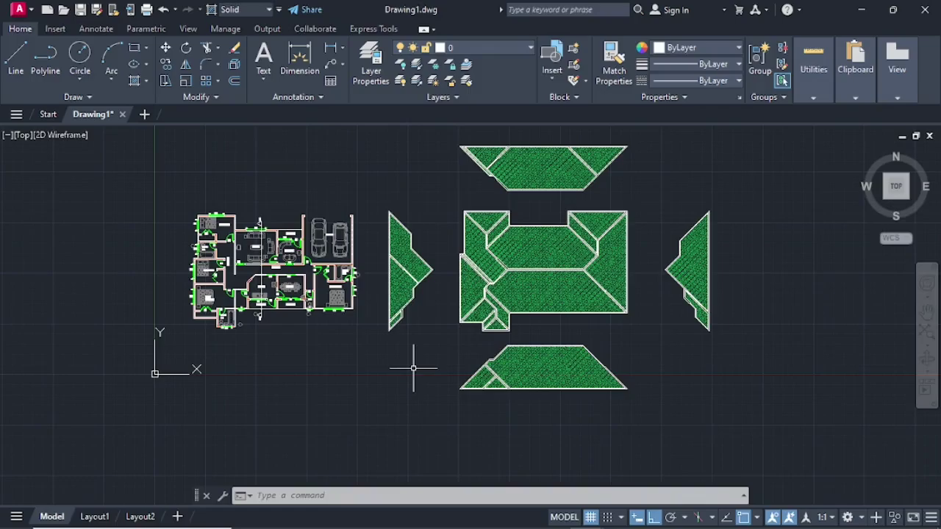
pyautogui.moveTo(413, 369); pyautogui.dragTo(427, 382, button='middle')
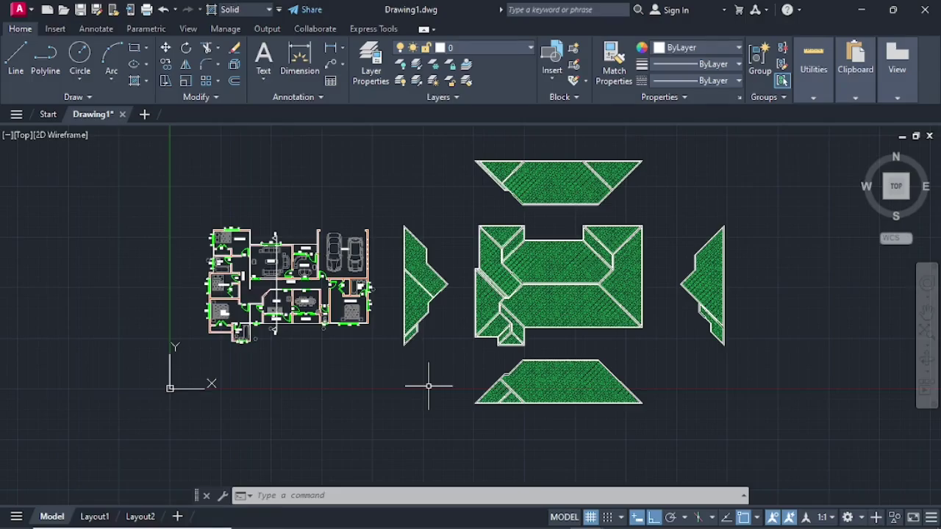
pyautogui.moveTo(429, 386); pyautogui.dragTo(467, 407, button='middle')
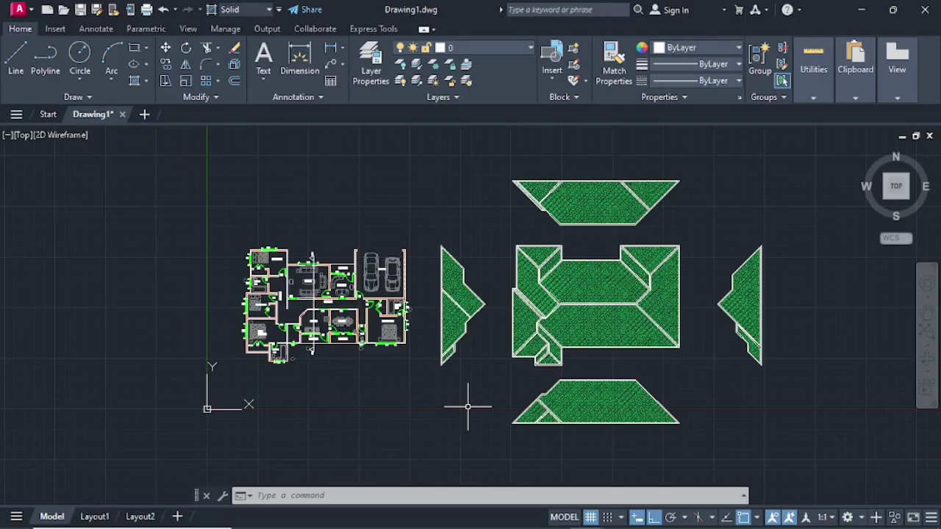
pyautogui.moveTo(468, 407); pyautogui.dragTo(494, 392, button='middle')
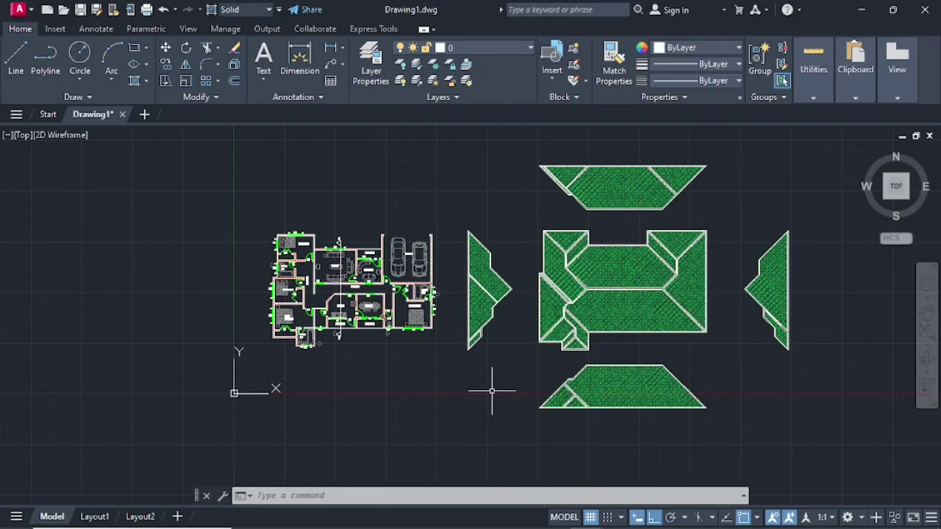